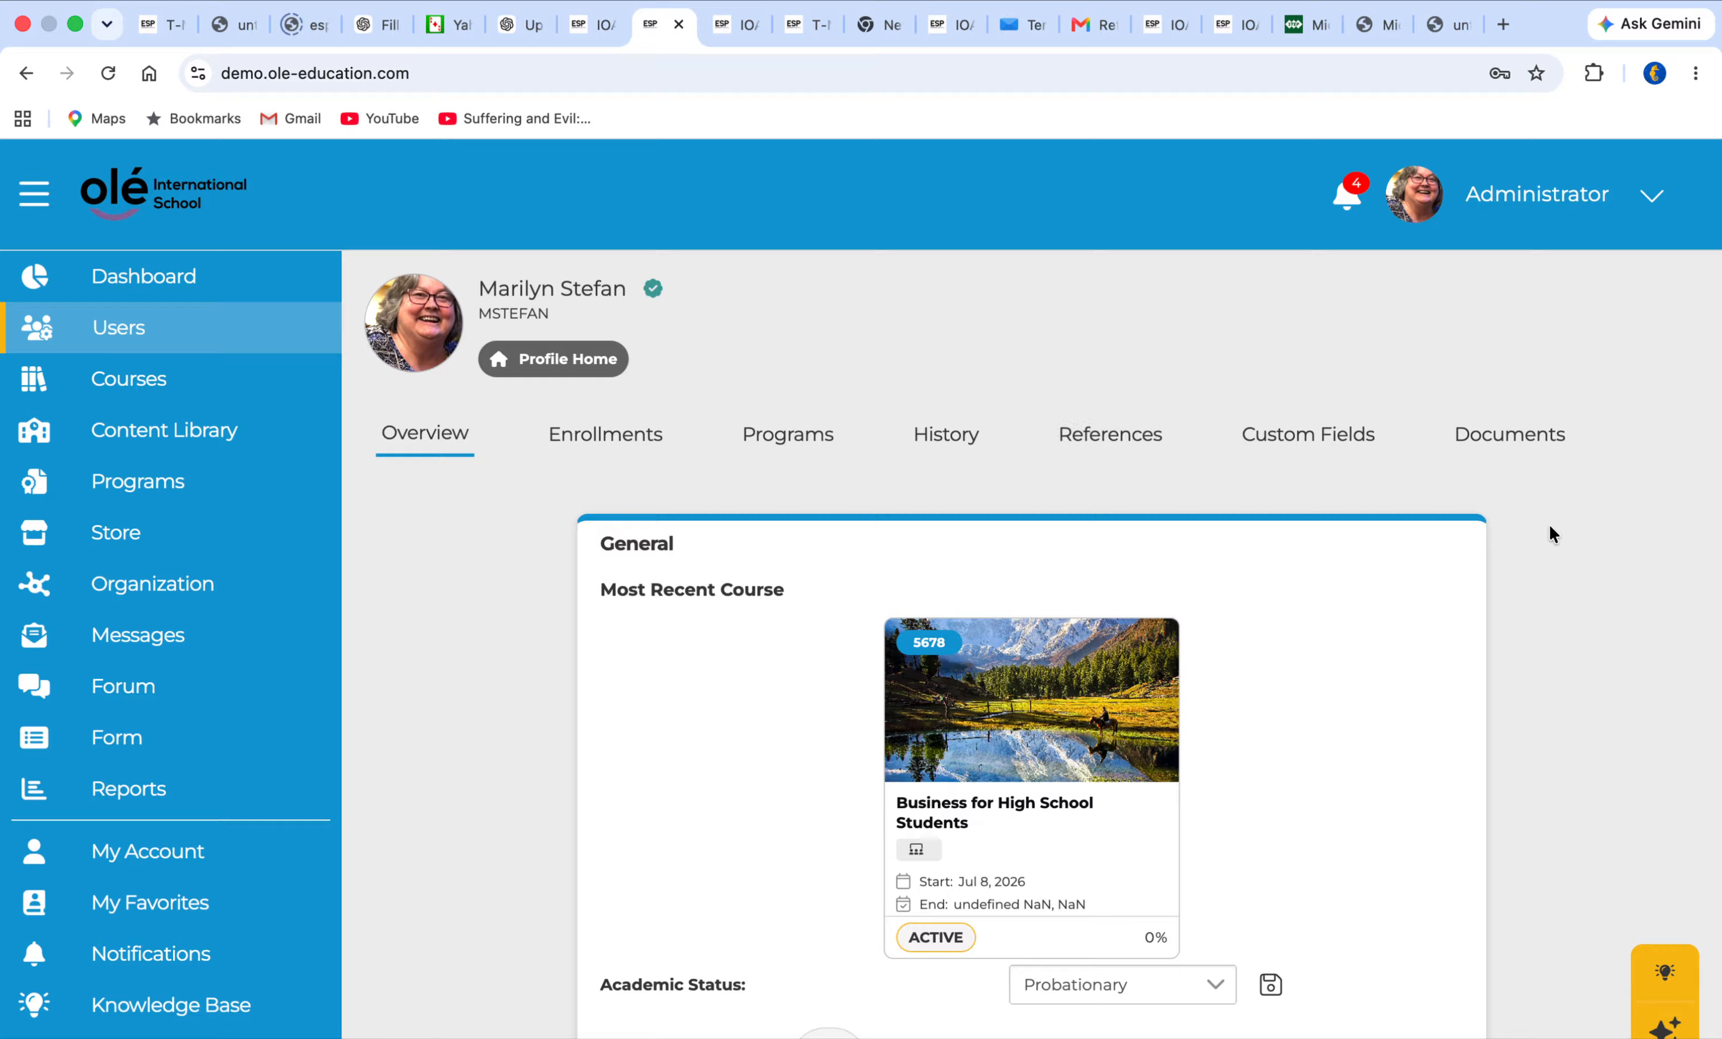
Start a new reference request for the user, entering the referee's name, the relationship "teacher" and the referee's email
{"action": "left_click", "coordinate": [1126, 433]}
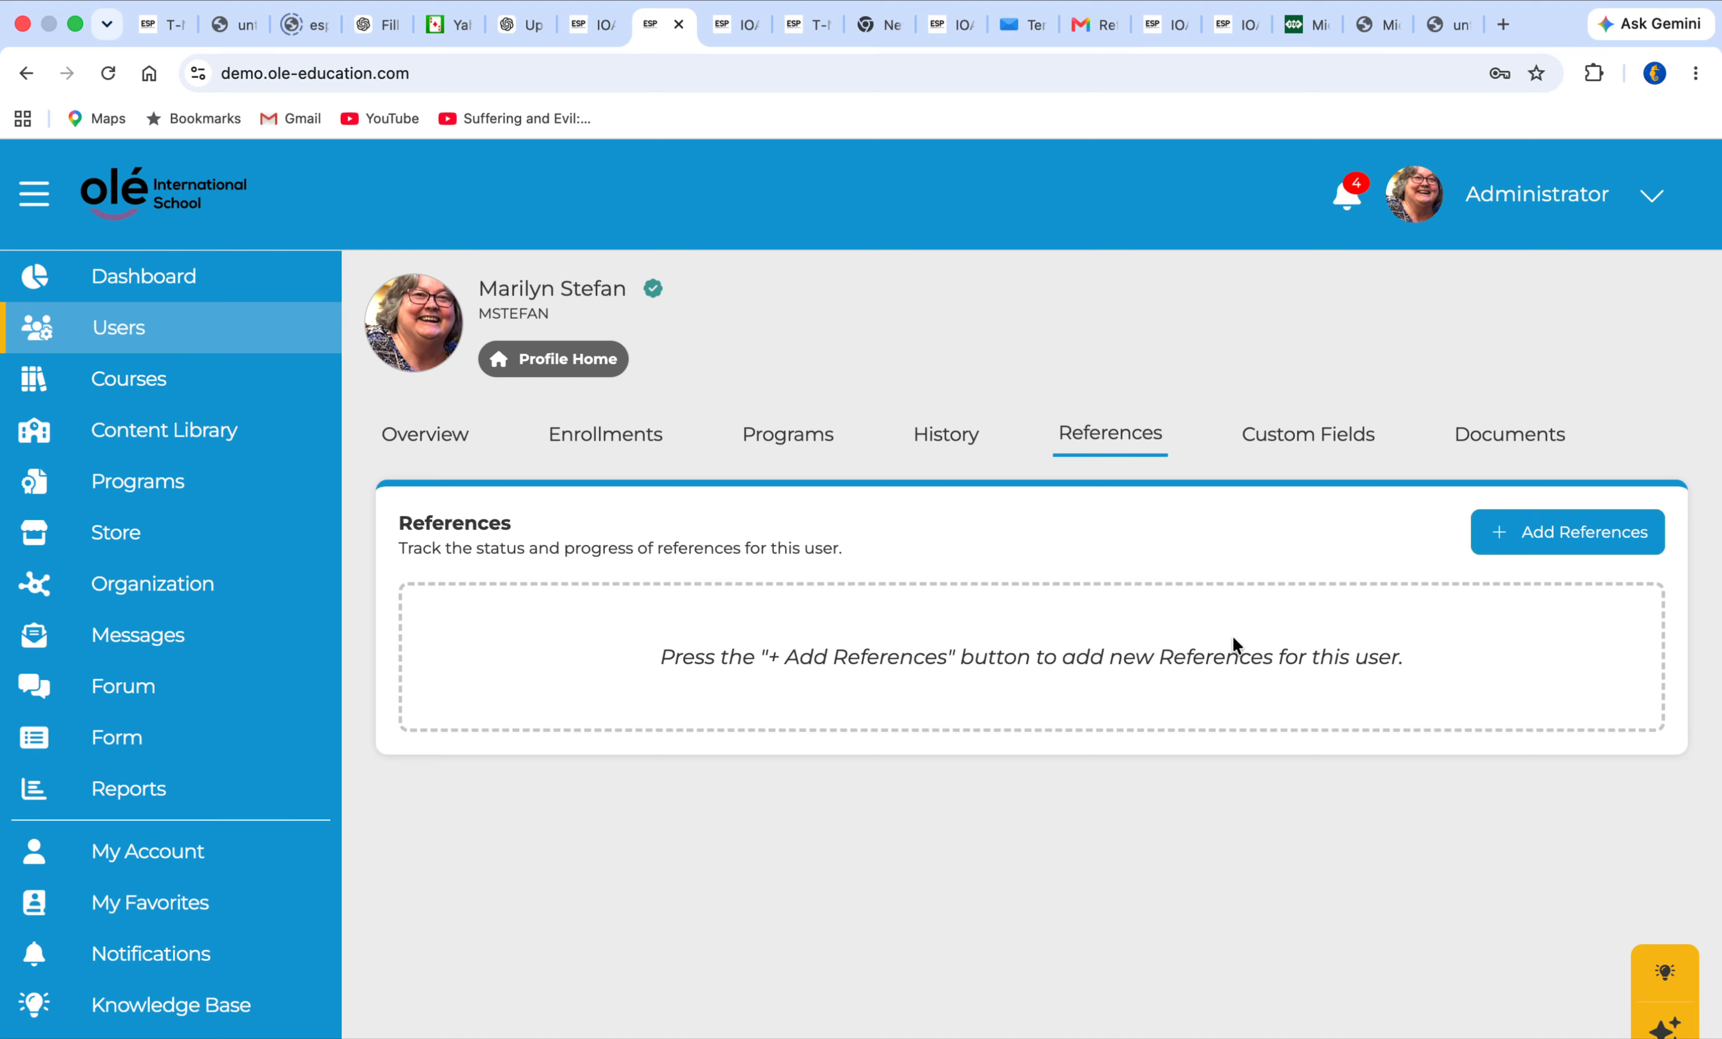
{"action": "left_click", "coordinate": [1545, 534]}
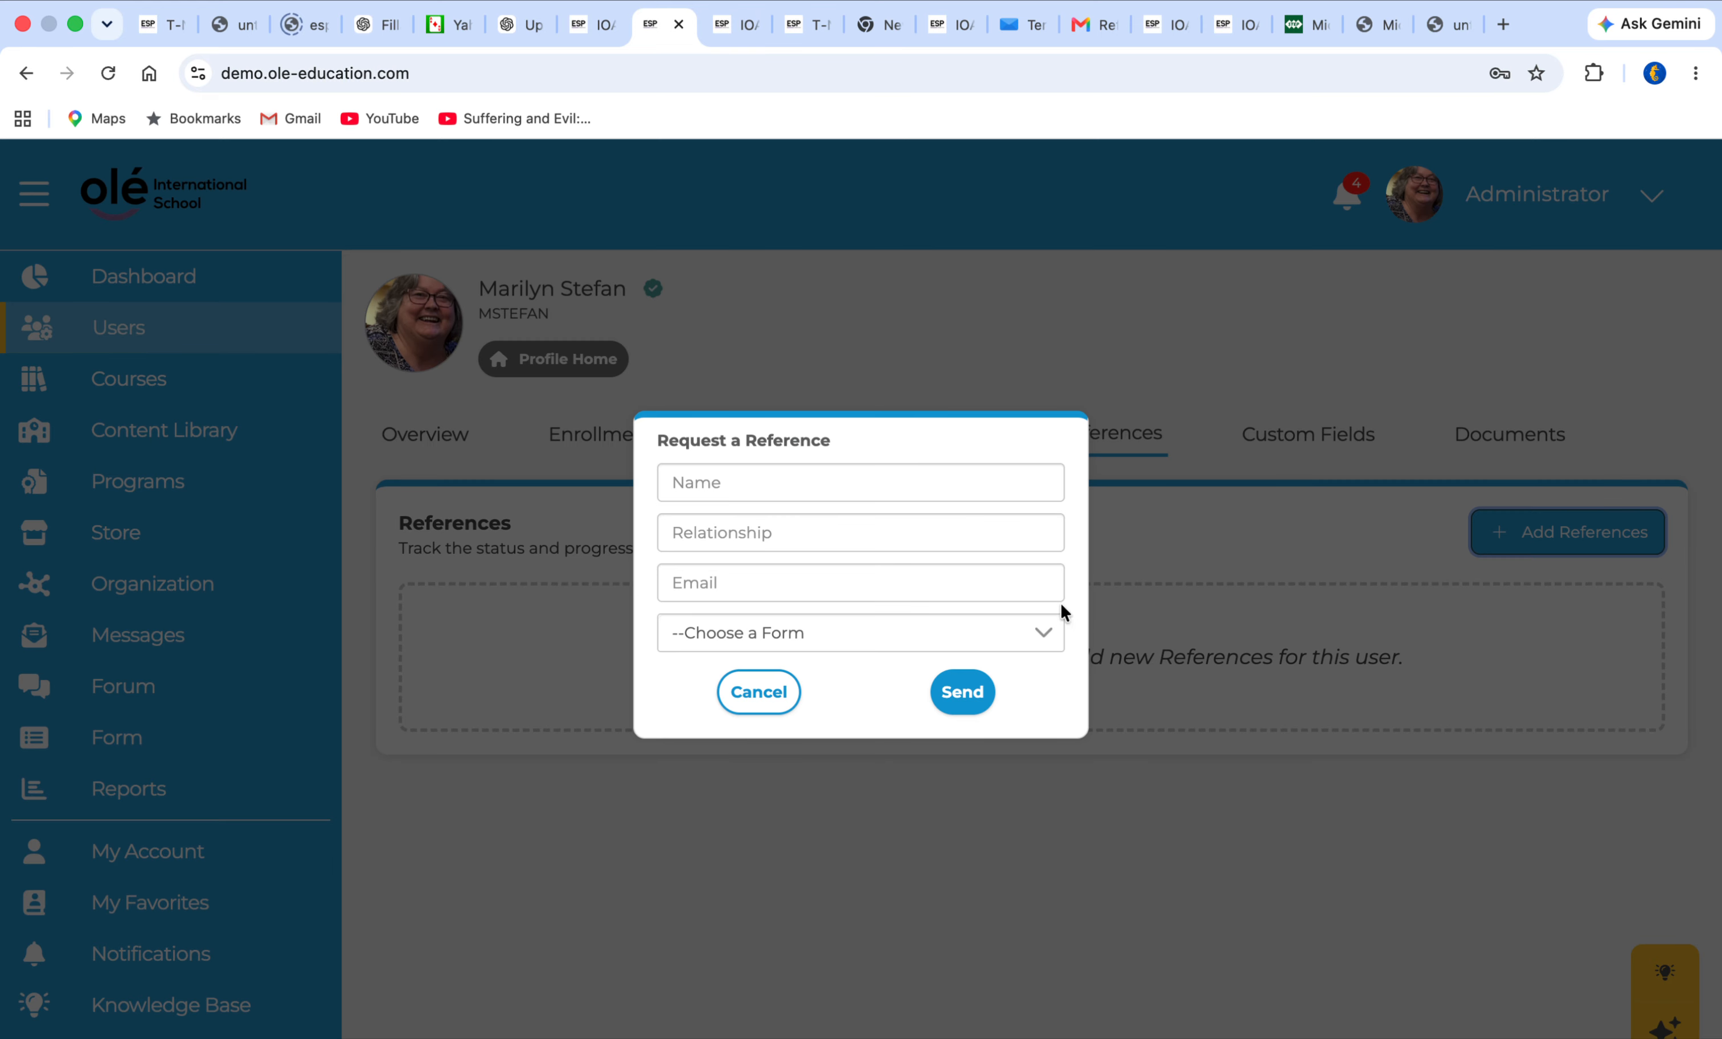
{"action": "left_click", "coordinate": [853, 484]}
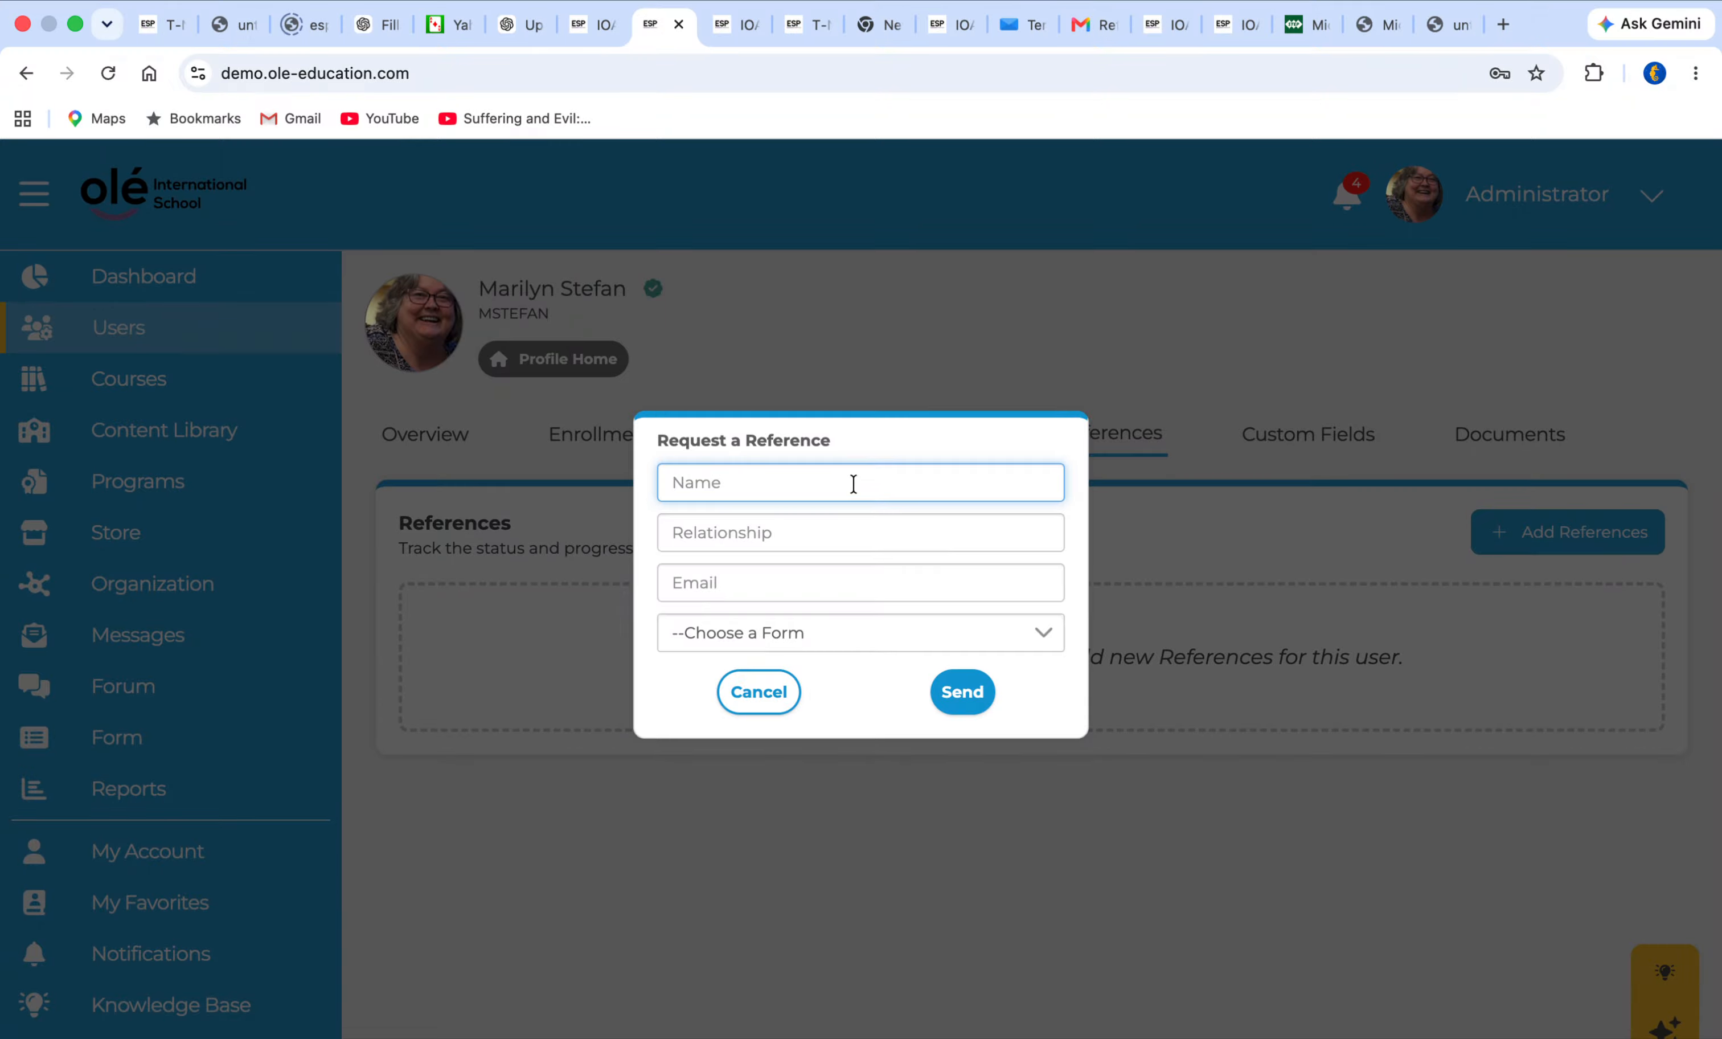
{"action": "left_click", "coordinate": [769, 534]}
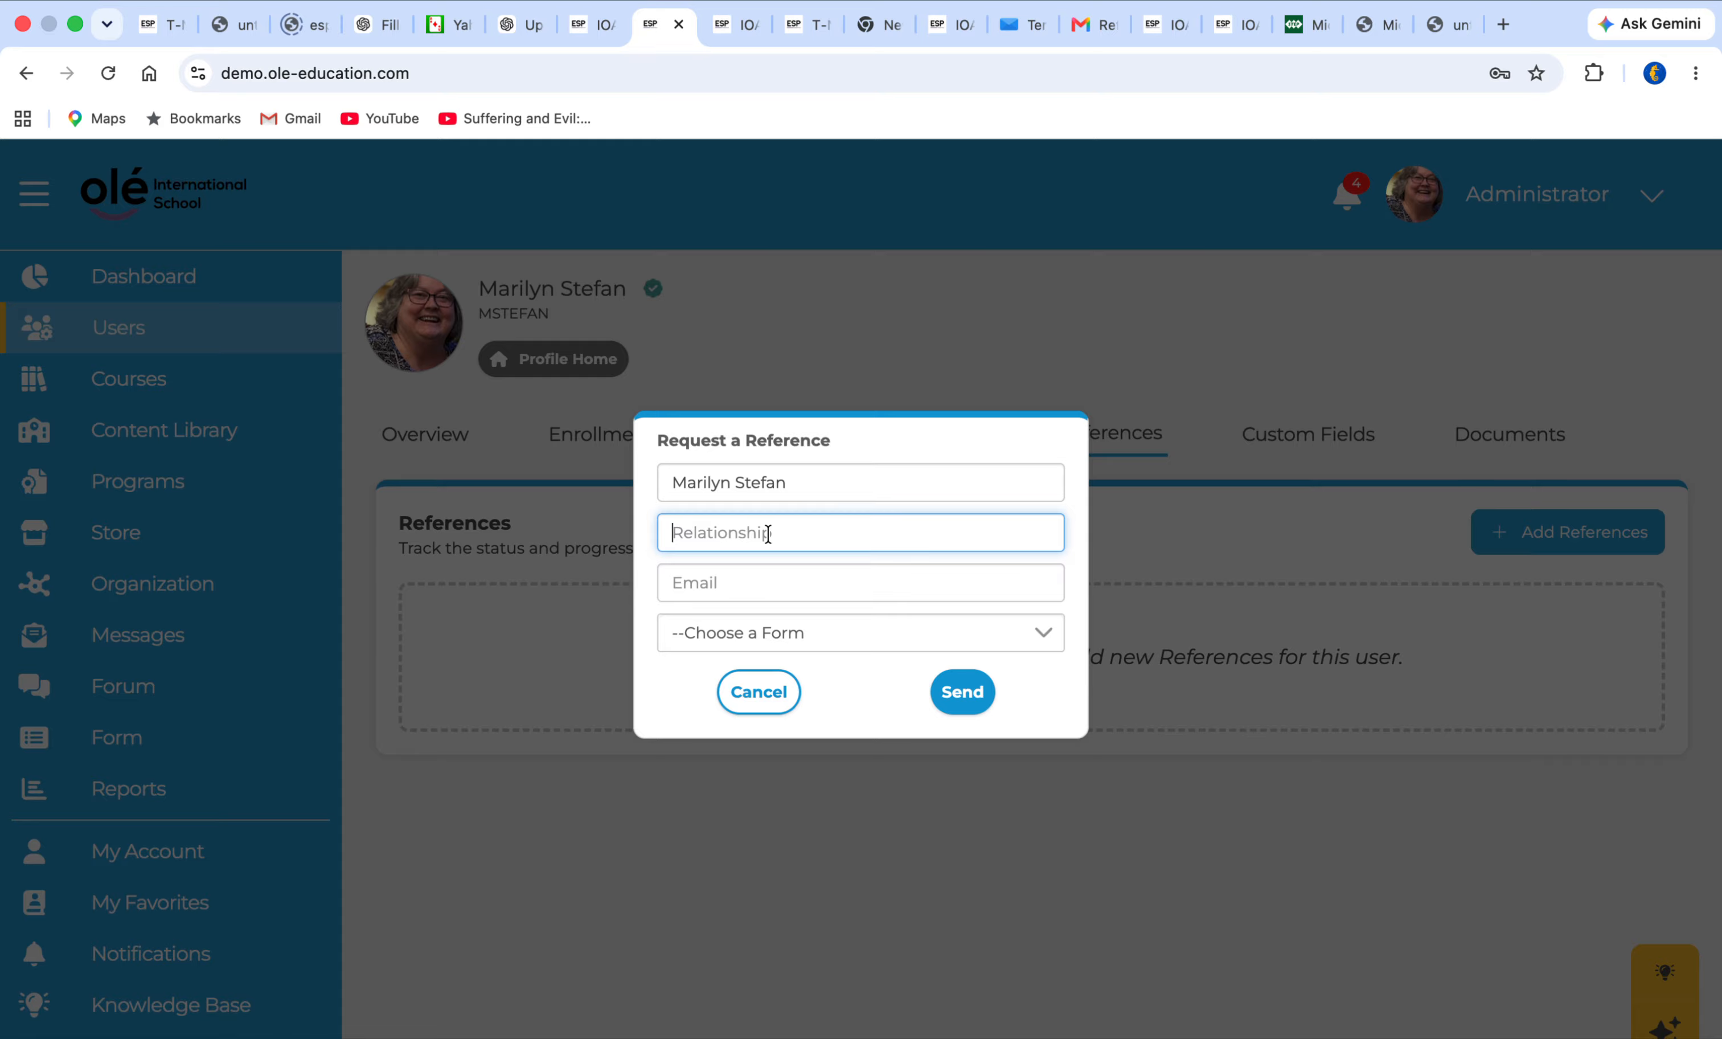
{"action": "type", "text": "teacher"}
{"action": "left_click", "coordinate": [768, 584]}
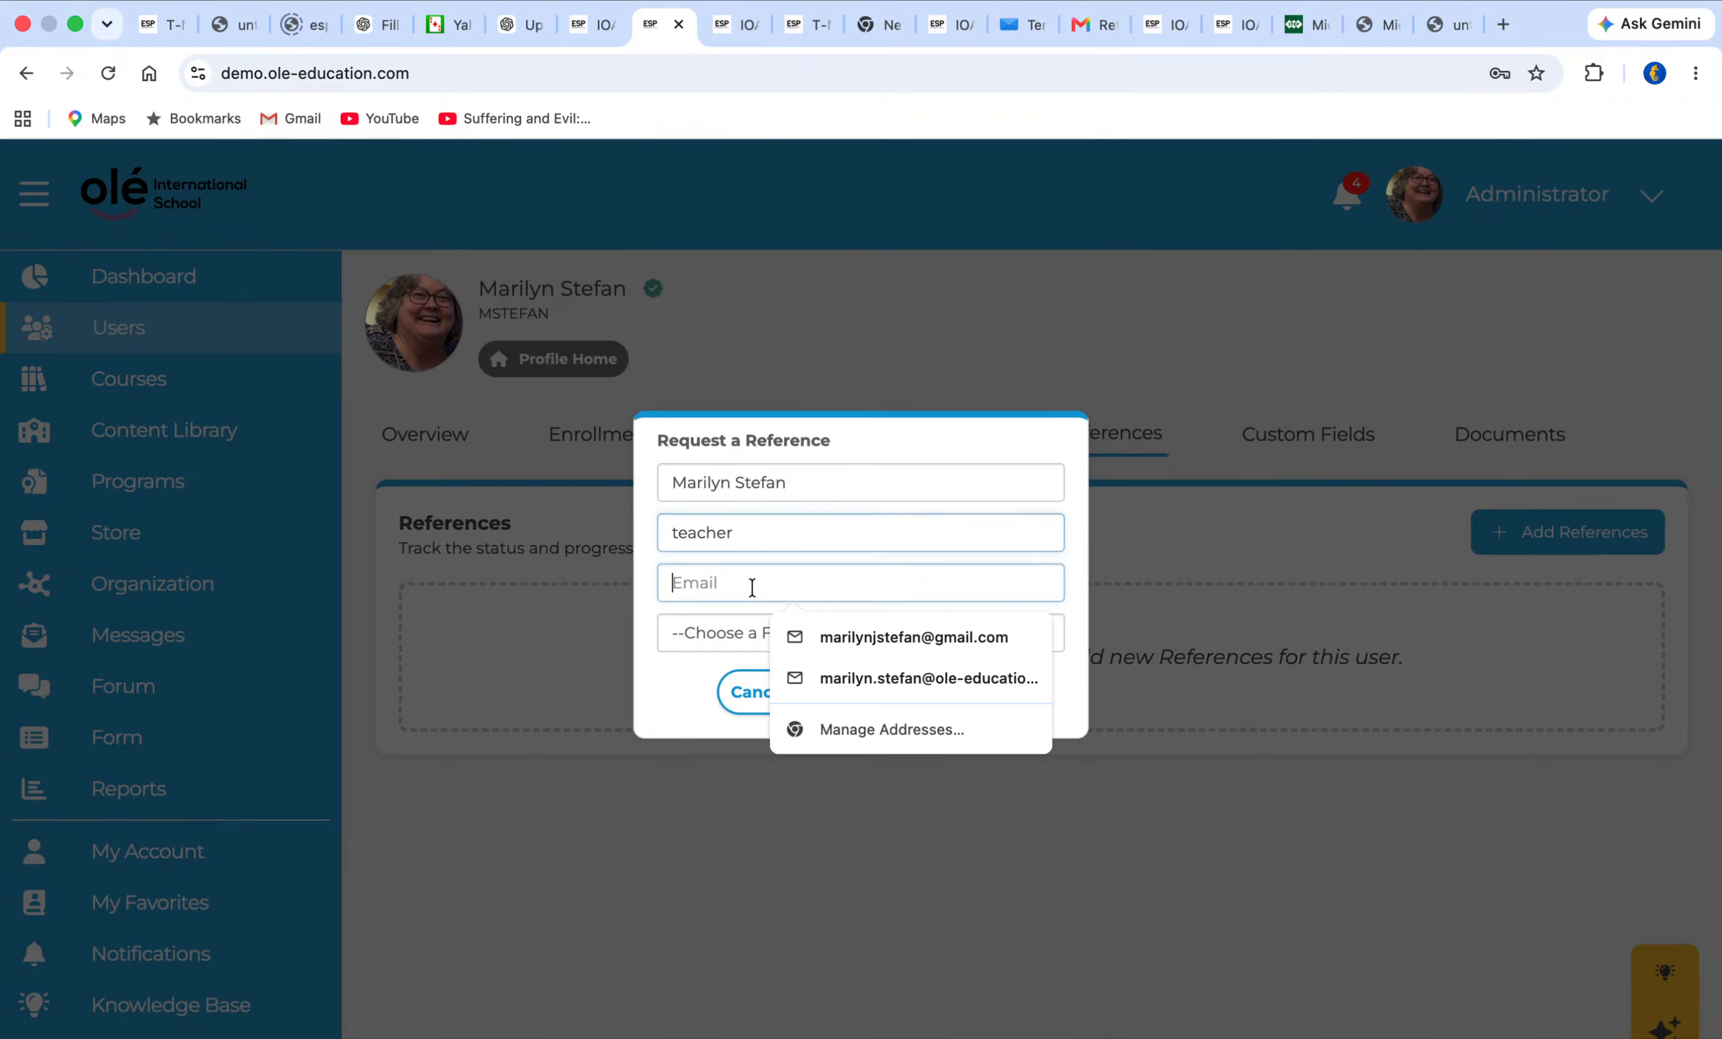
{"action": "left_click", "coordinate": [794, 632]}
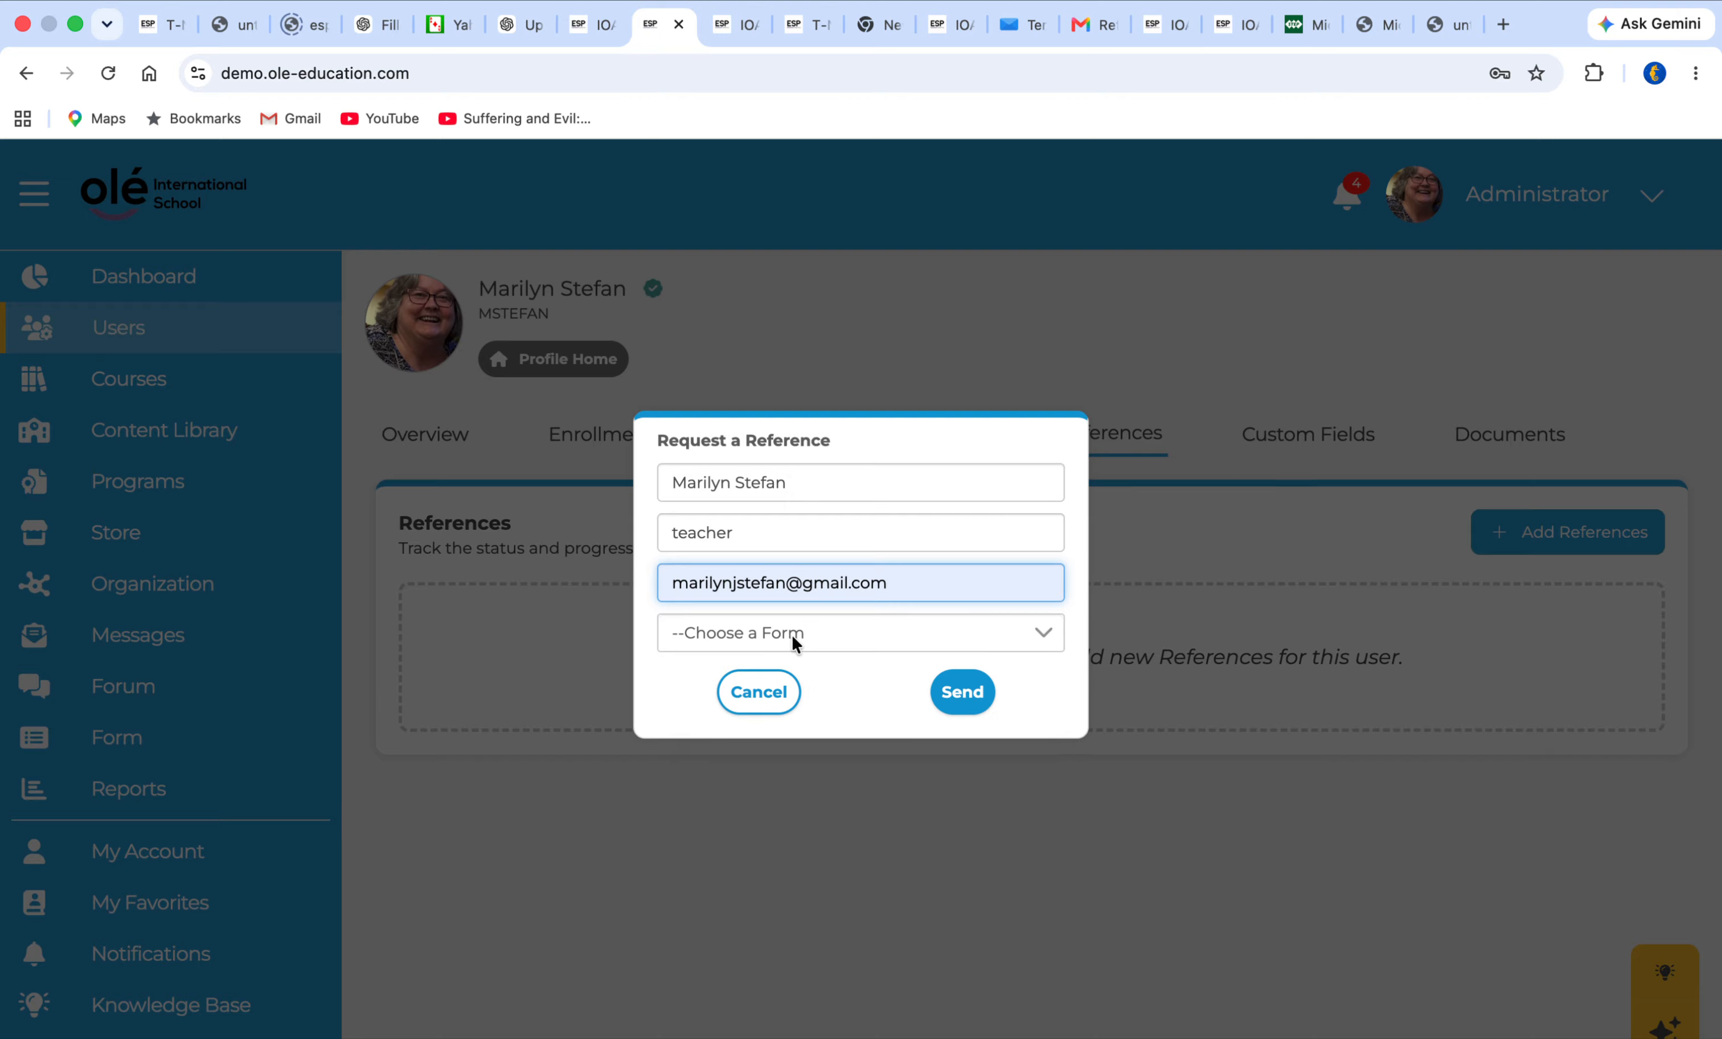
Choose the Demo 4 form for the reference request and send it
{"action": "left_click", "coordinate": [794, 637]}
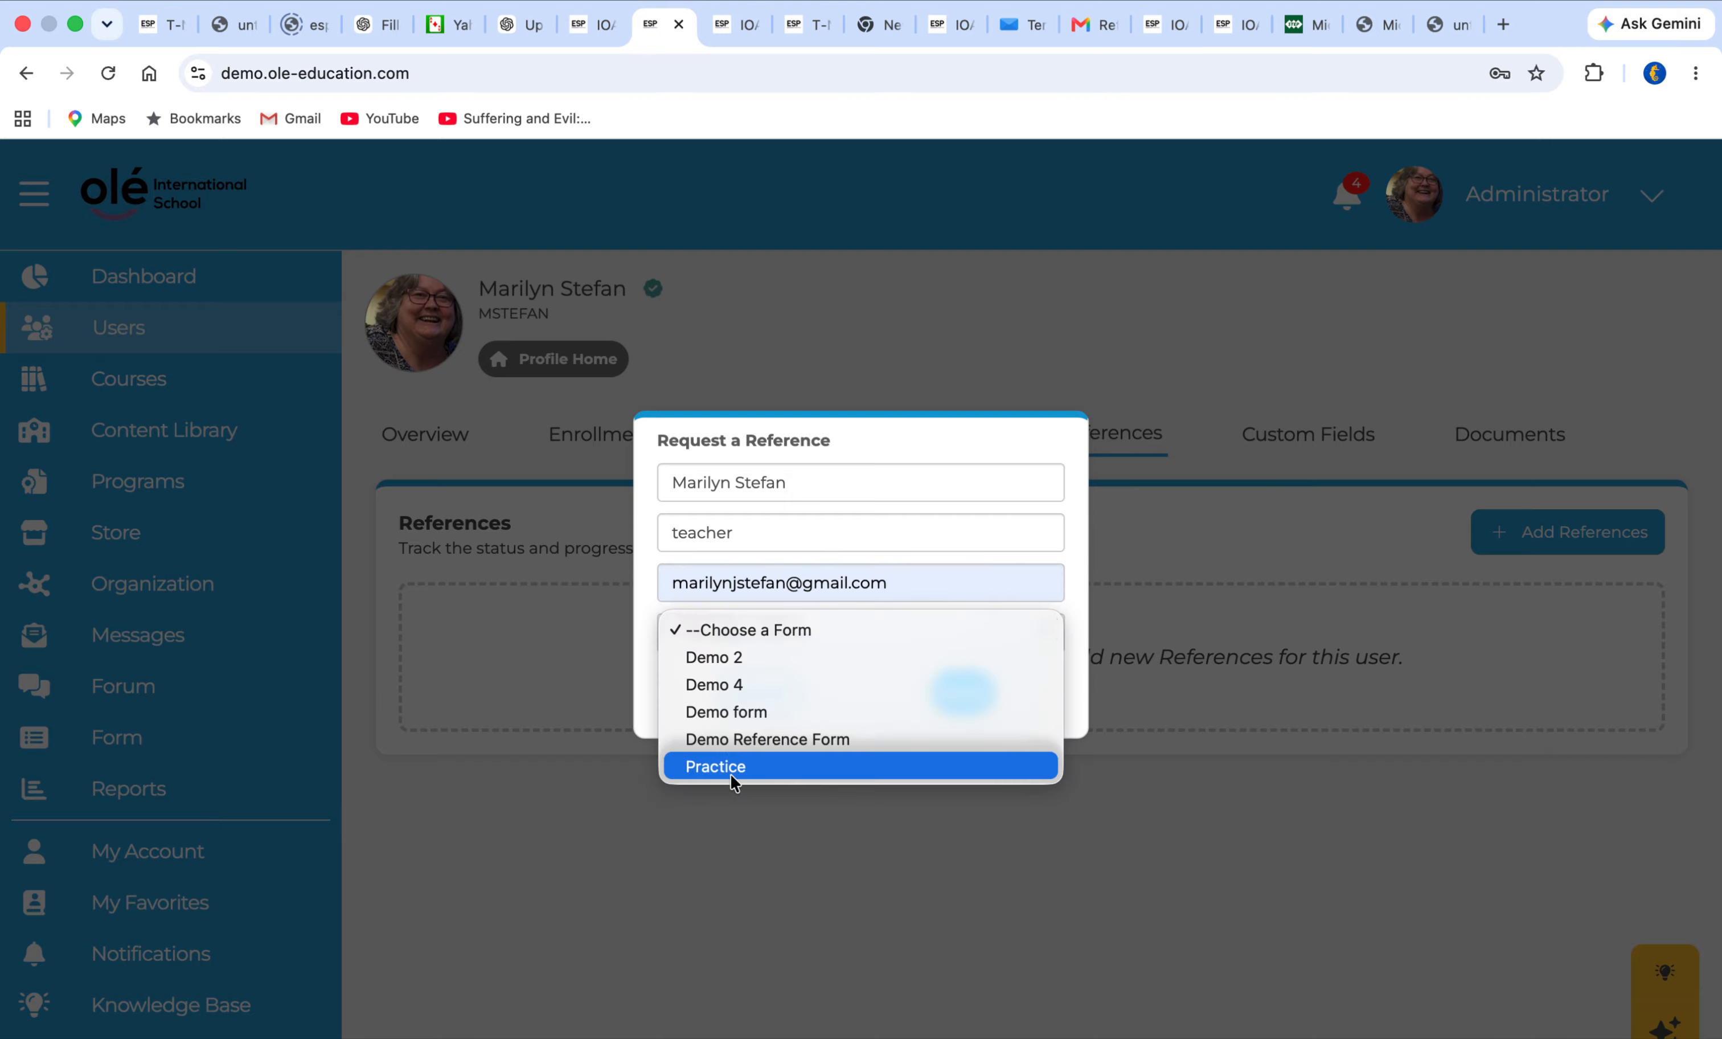
{"action": "left_click", "coordinate": [723, 685]}
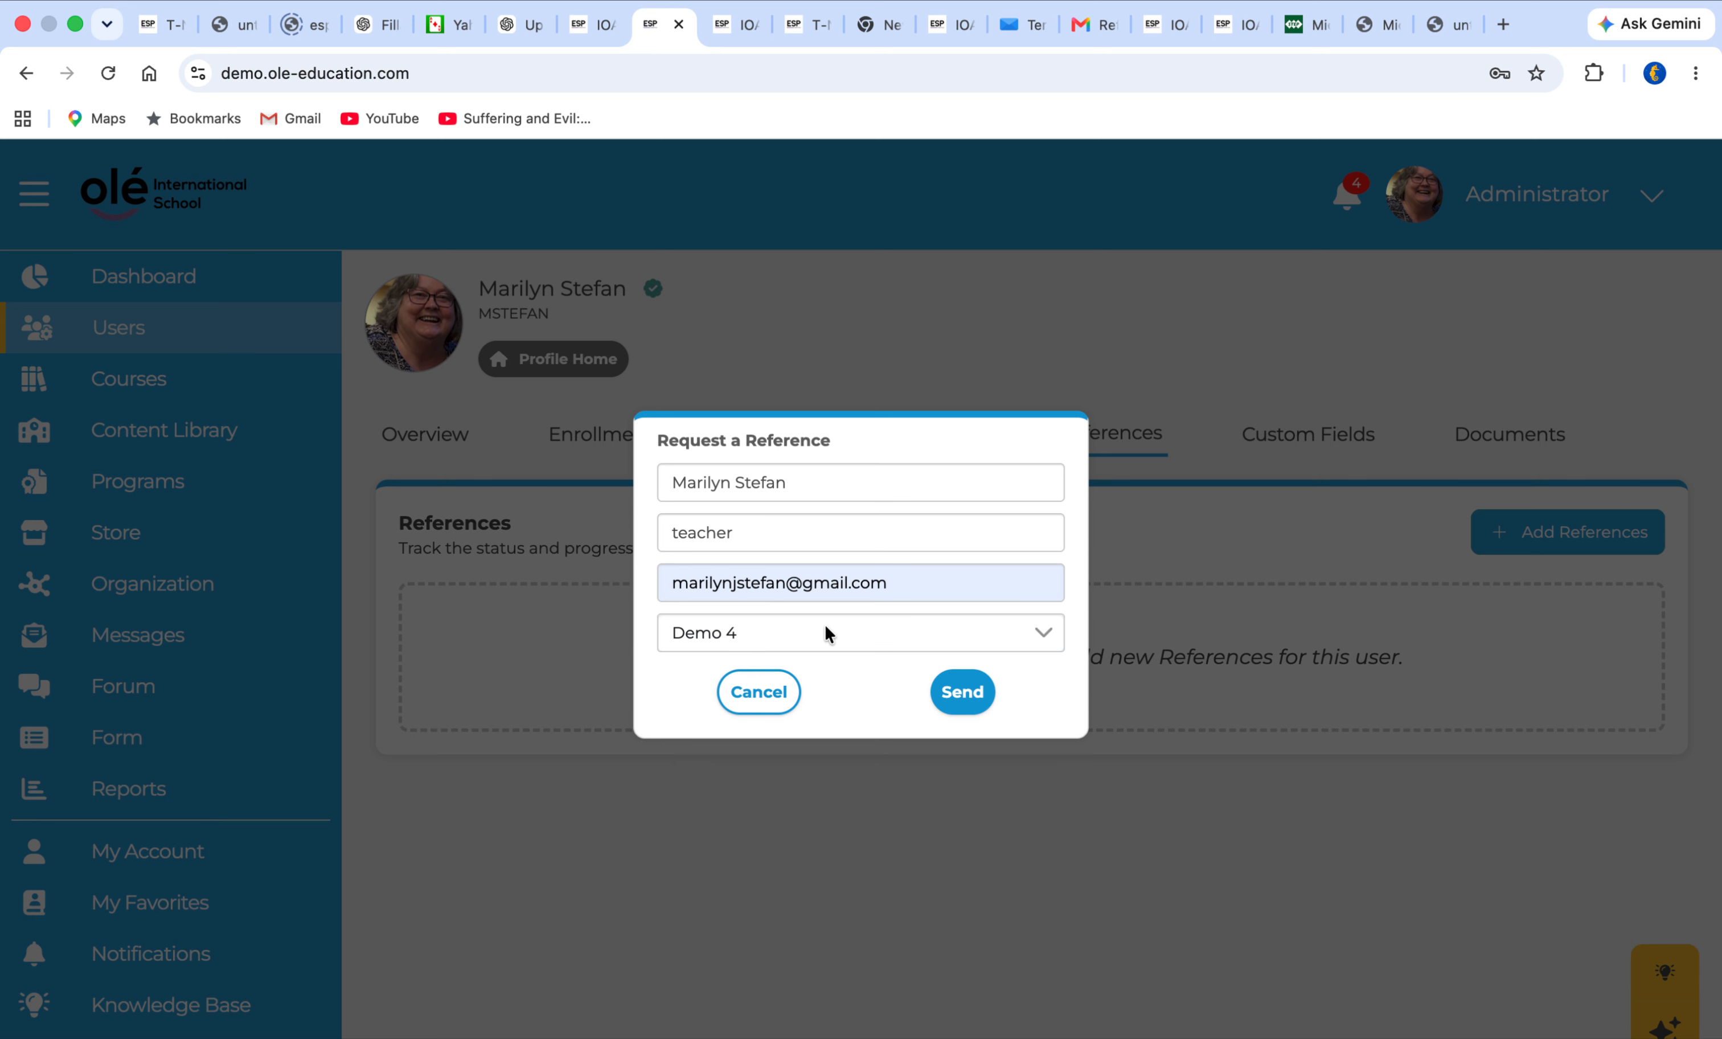
{"action": "left_click", "coordinate": [962, 696]}
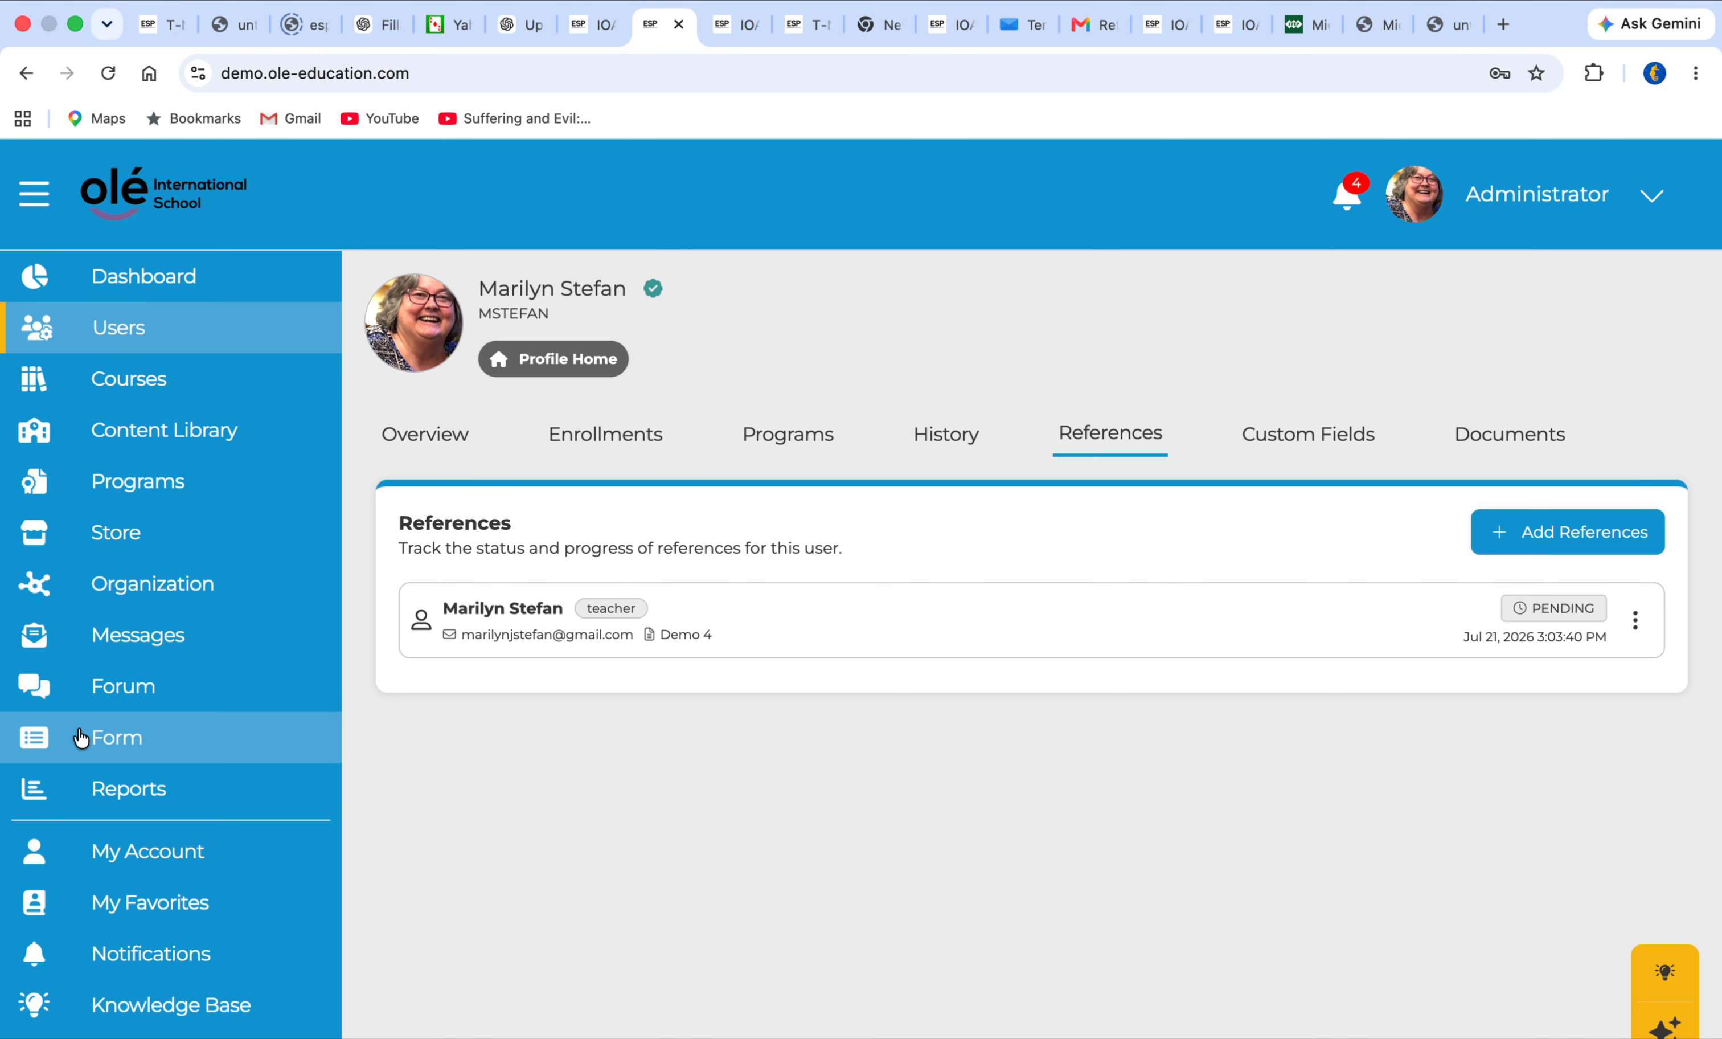
Create a form of type Reference titled "New Form 1"
{"action": "left_click", "coordinate": [104, 741]}
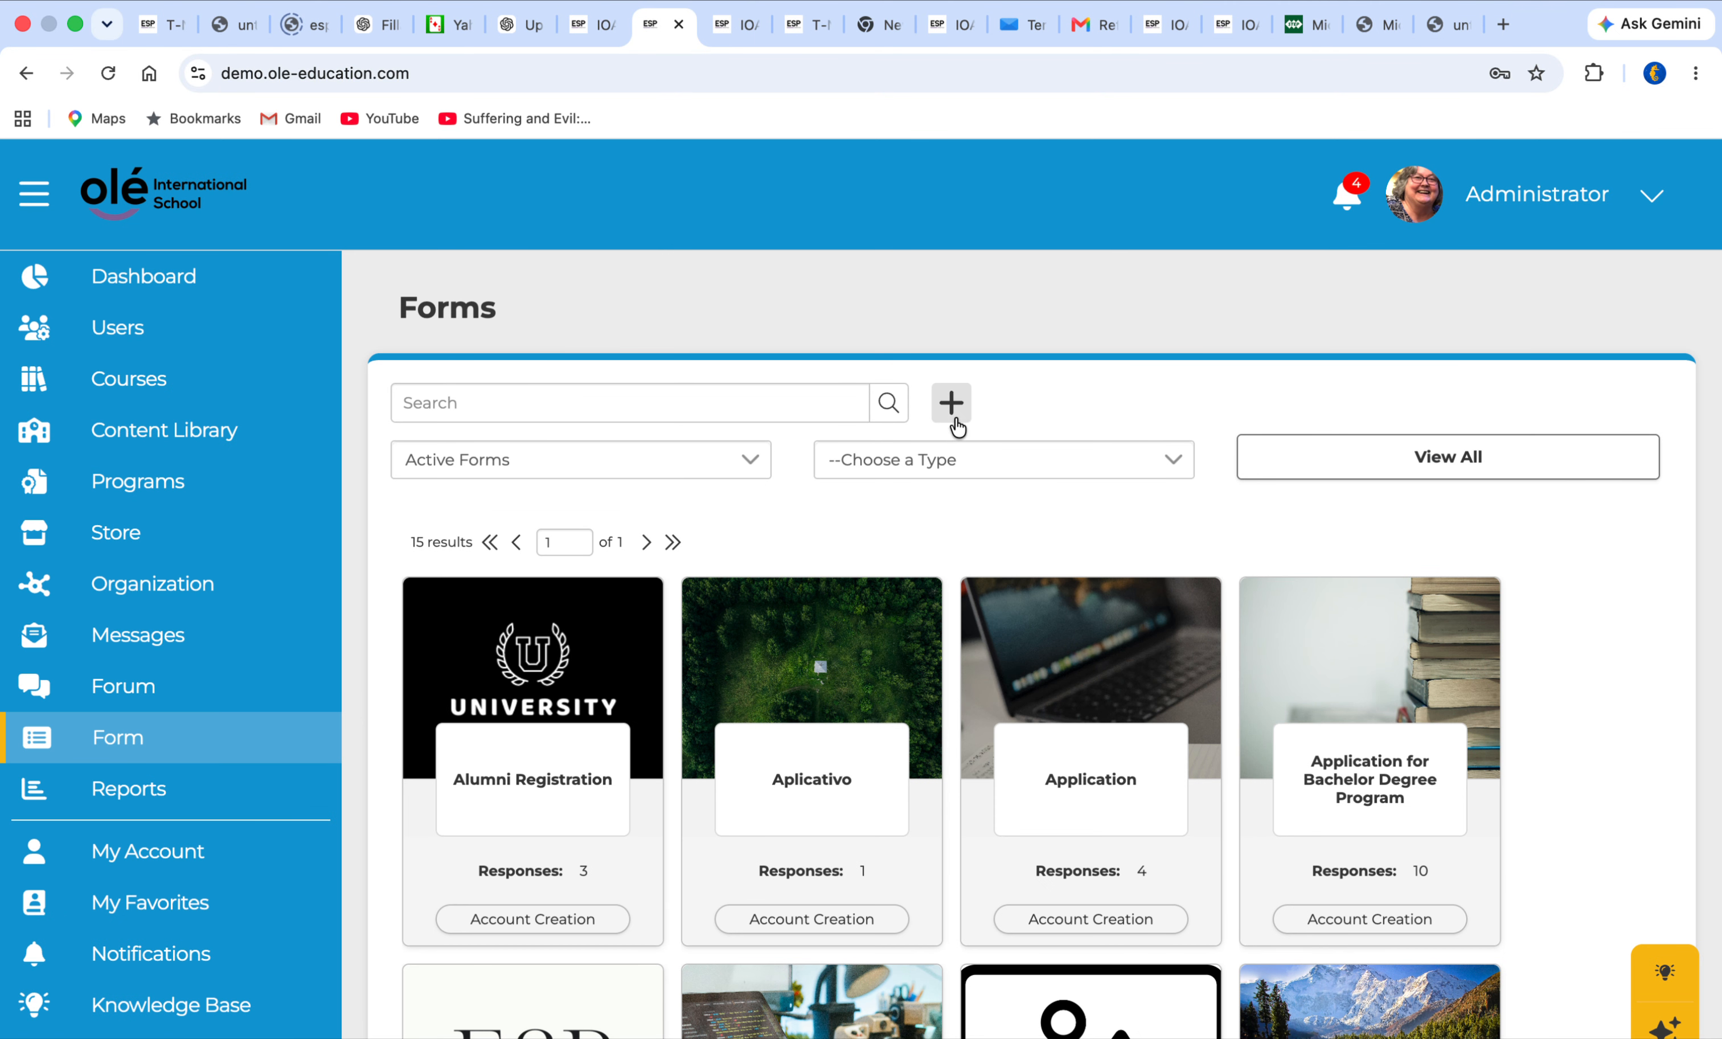
{"action": "left_click", "coordinate": [956, 403]}
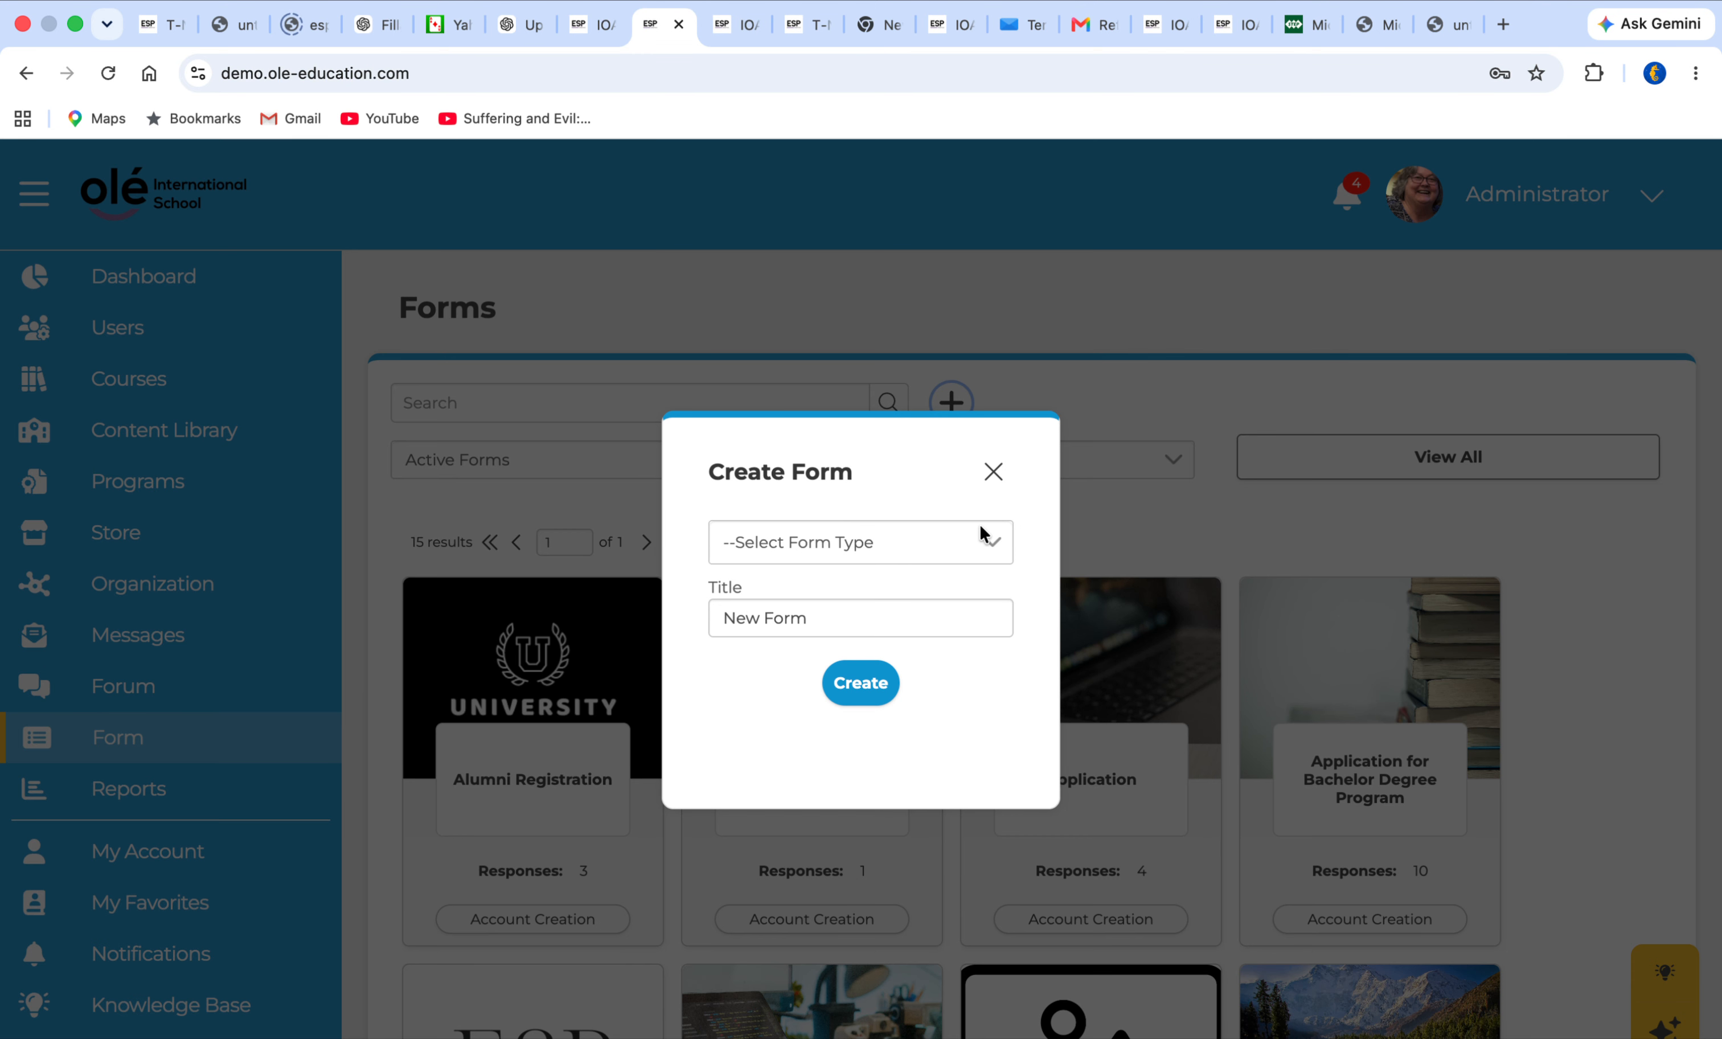
{"action": "left_click", "coordinate": [987, 544]}
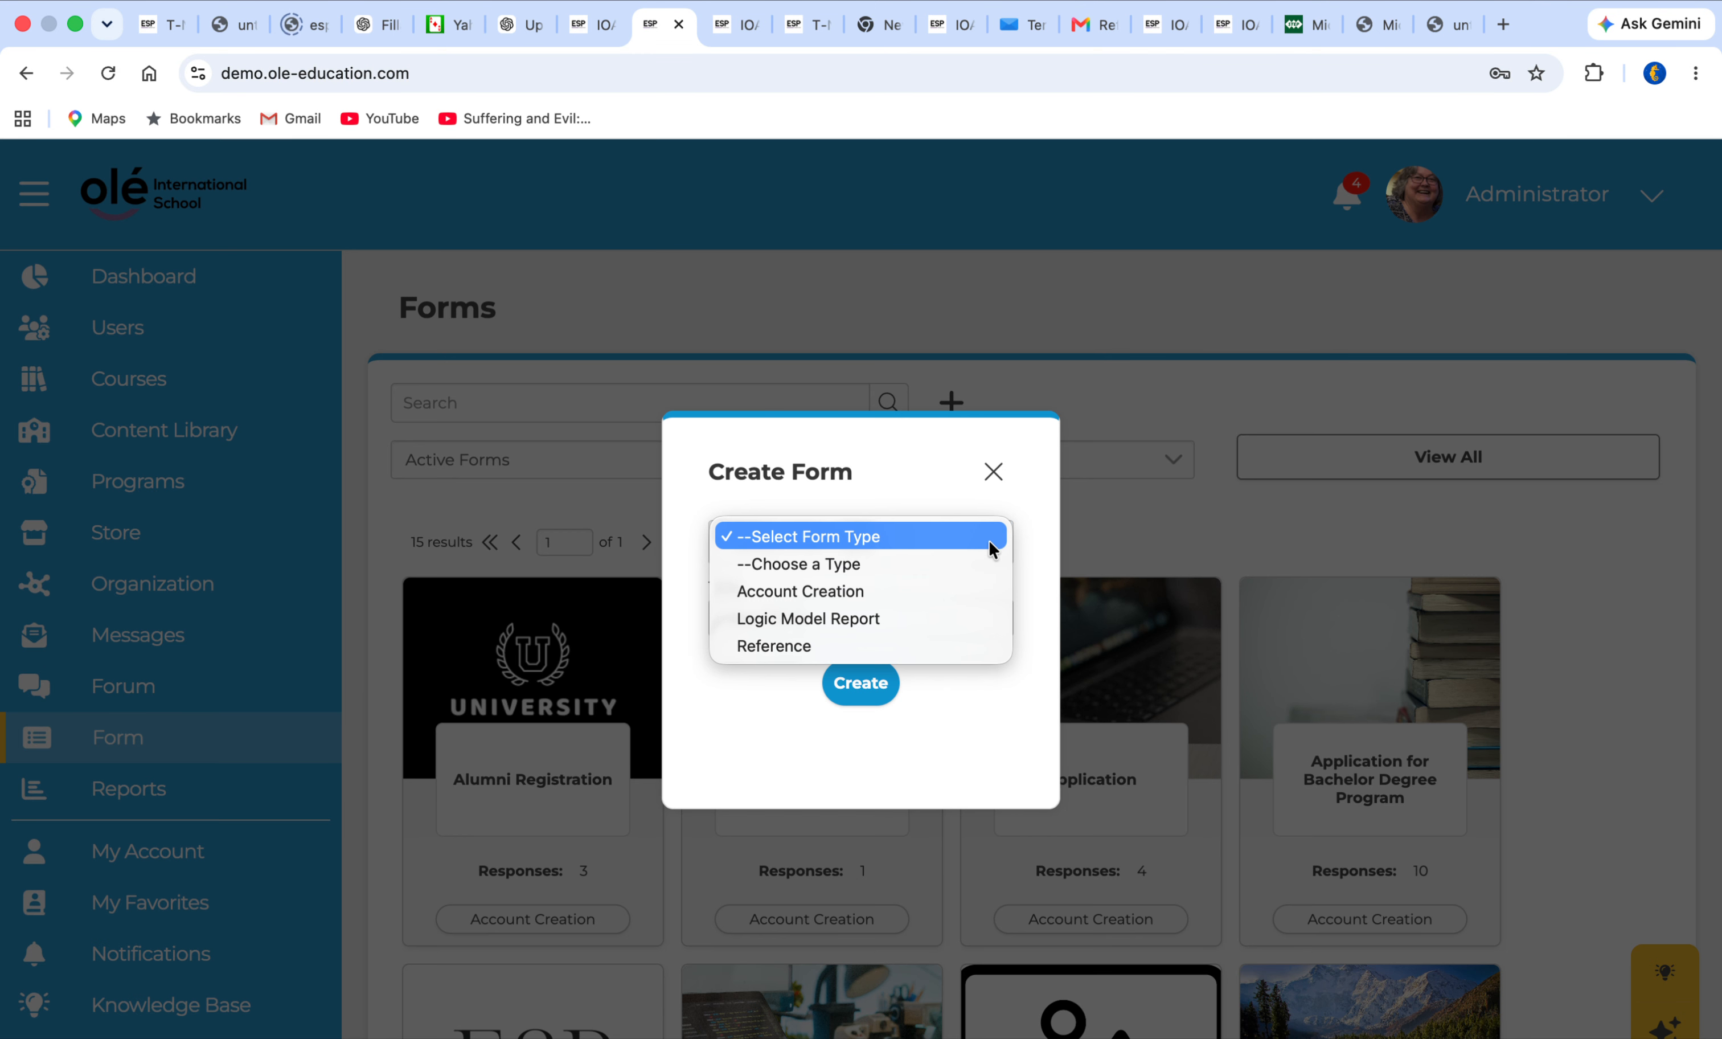
{"action": "left_click", "coordinate": [798, 644]}
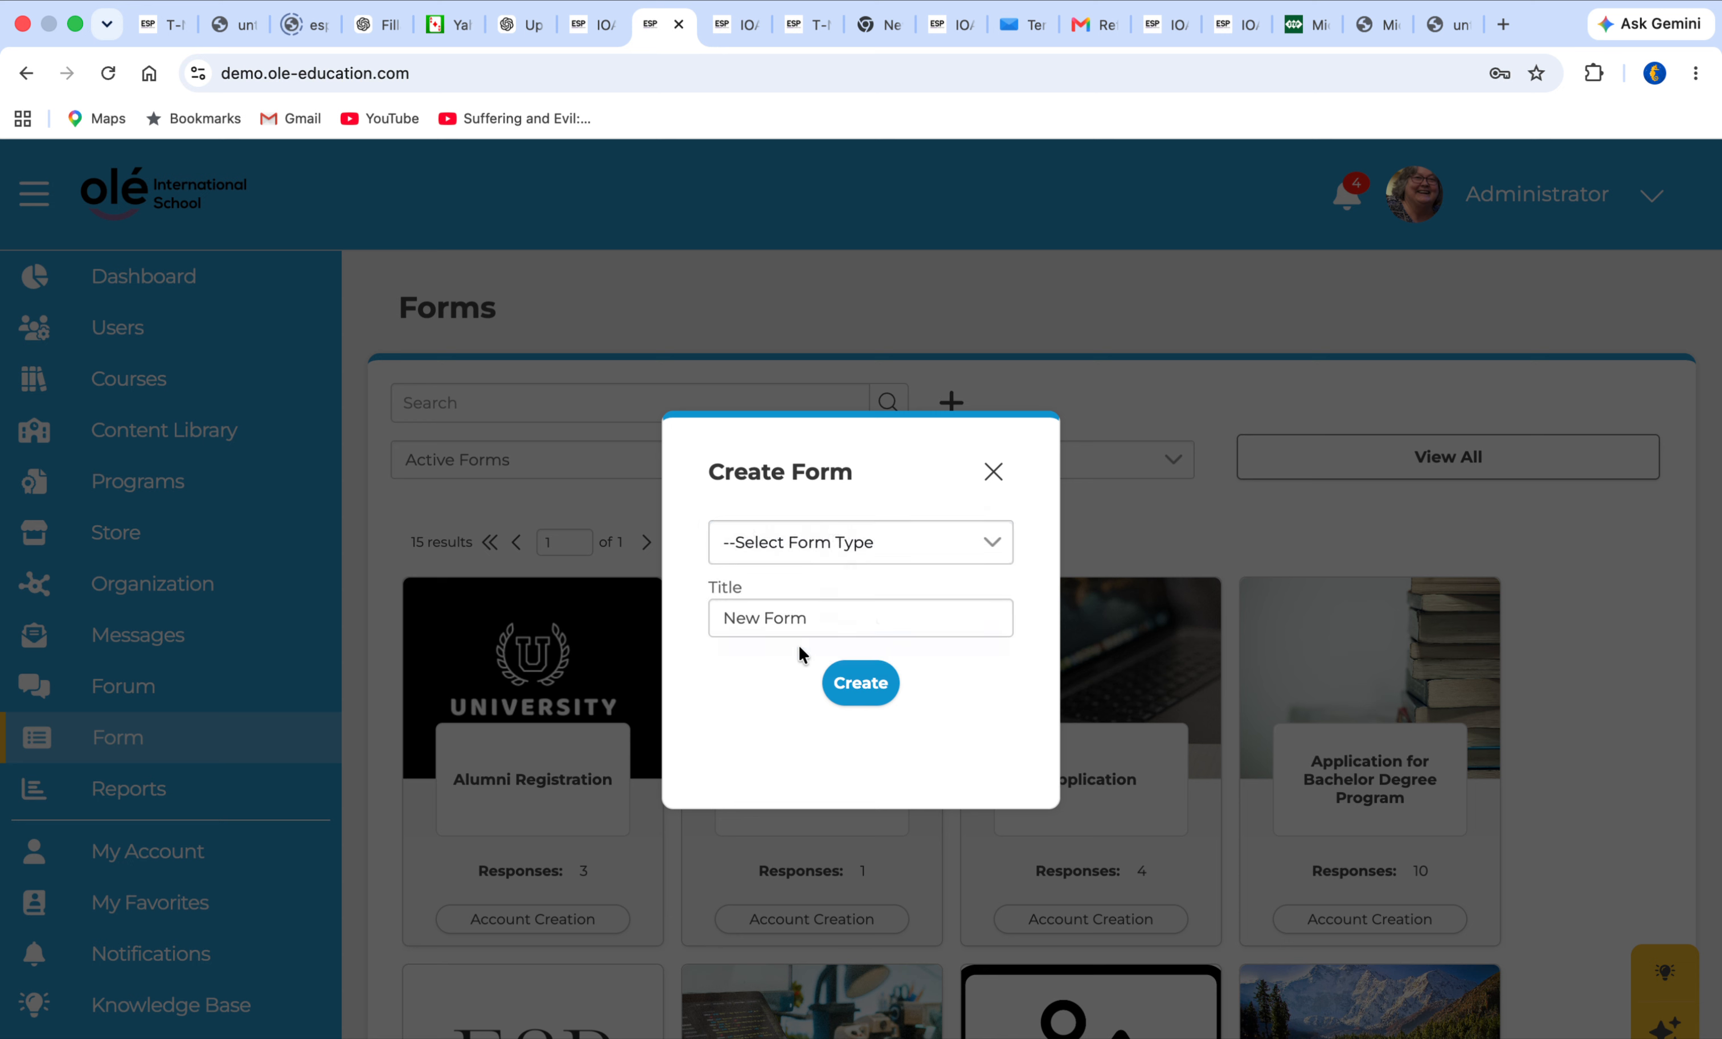
{"action": "left_click", "coordinate": [817, 621]}
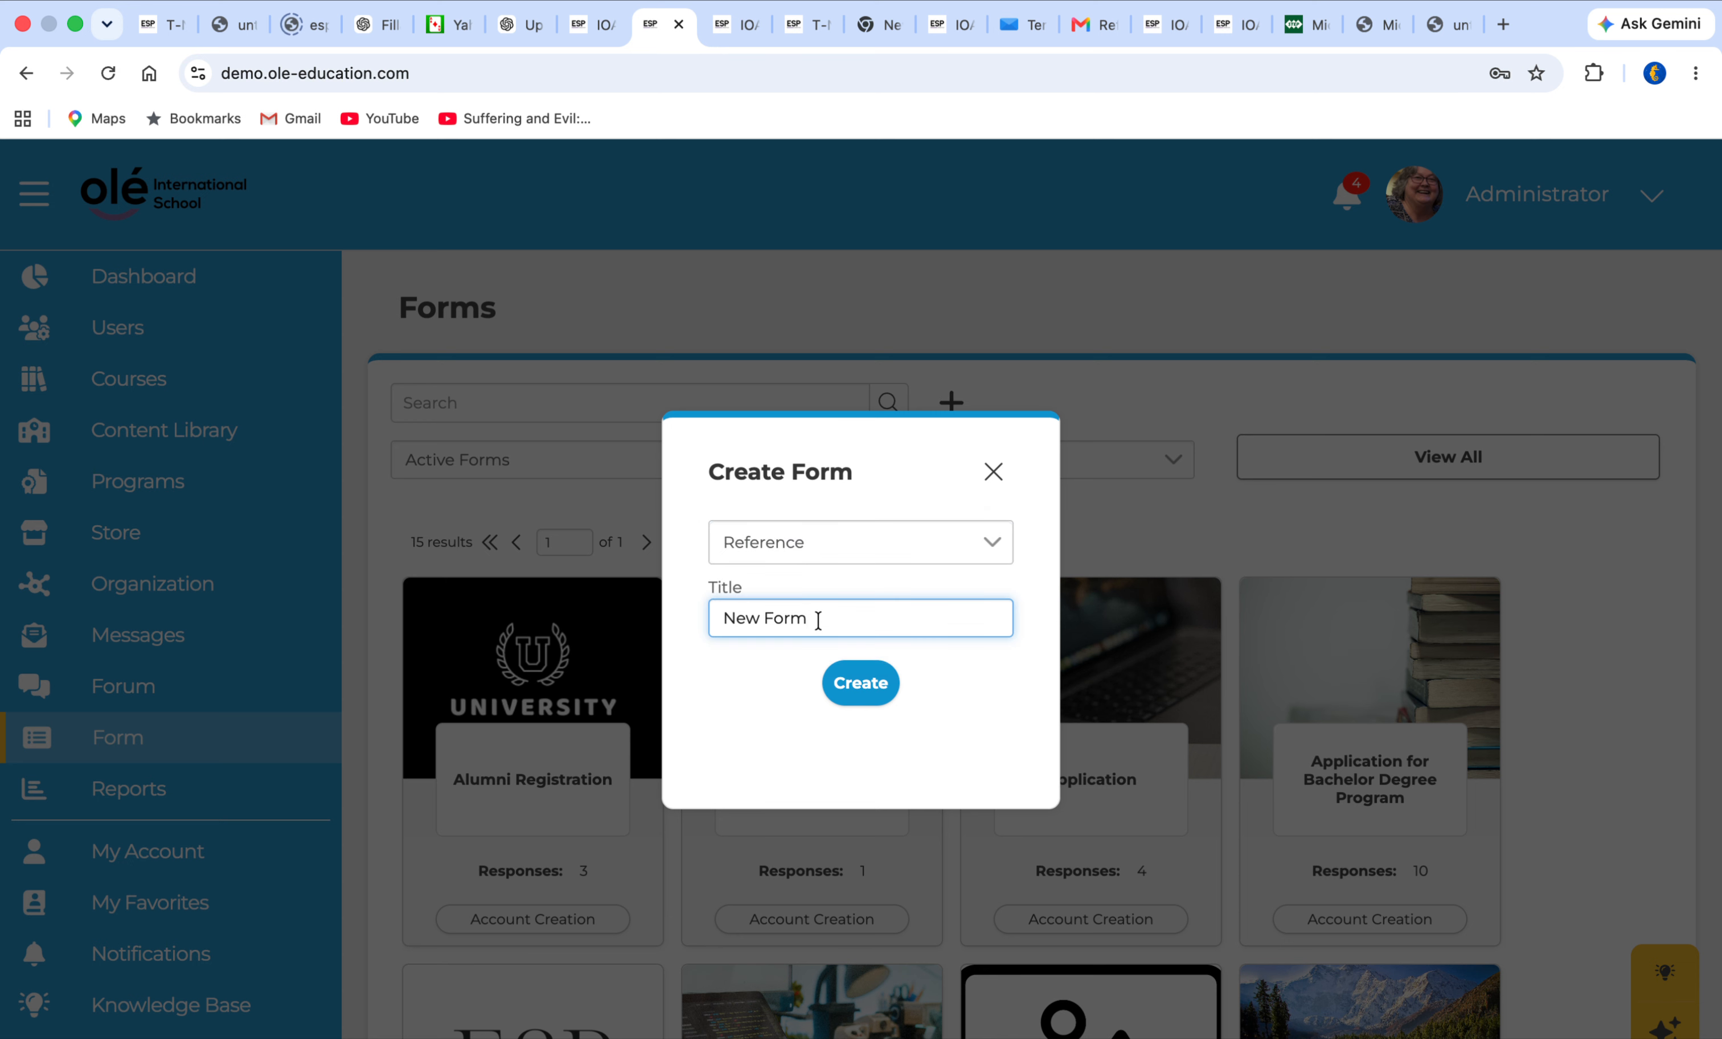
{"action": "type", "text": "1"}
{"action": "left_click", "coordinate": [860, 682]}
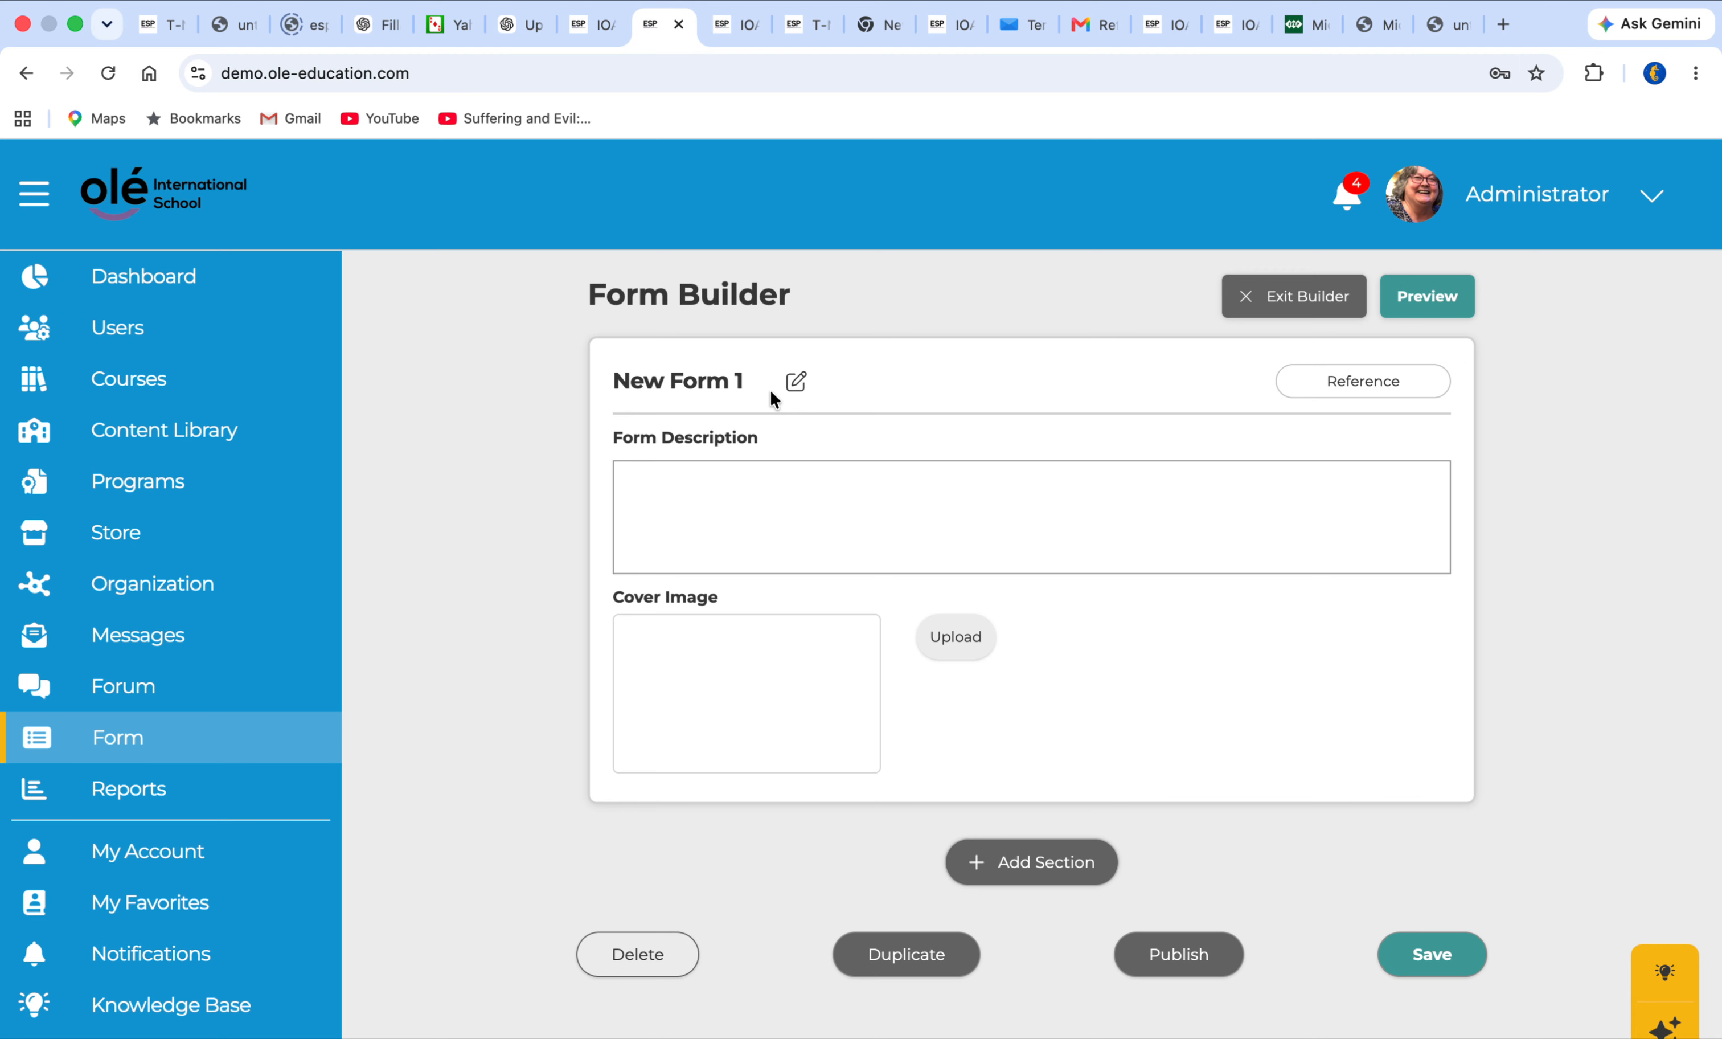
Enter "Instructor references" as the form description
{"action": "left_click", "coordinate": [630, 485]}
{"action": "type", "text": "Instructor references"}
Add a section to the form and insert a Reference question in it
{"action": "left_click", "coordinate": [1024, 864]}
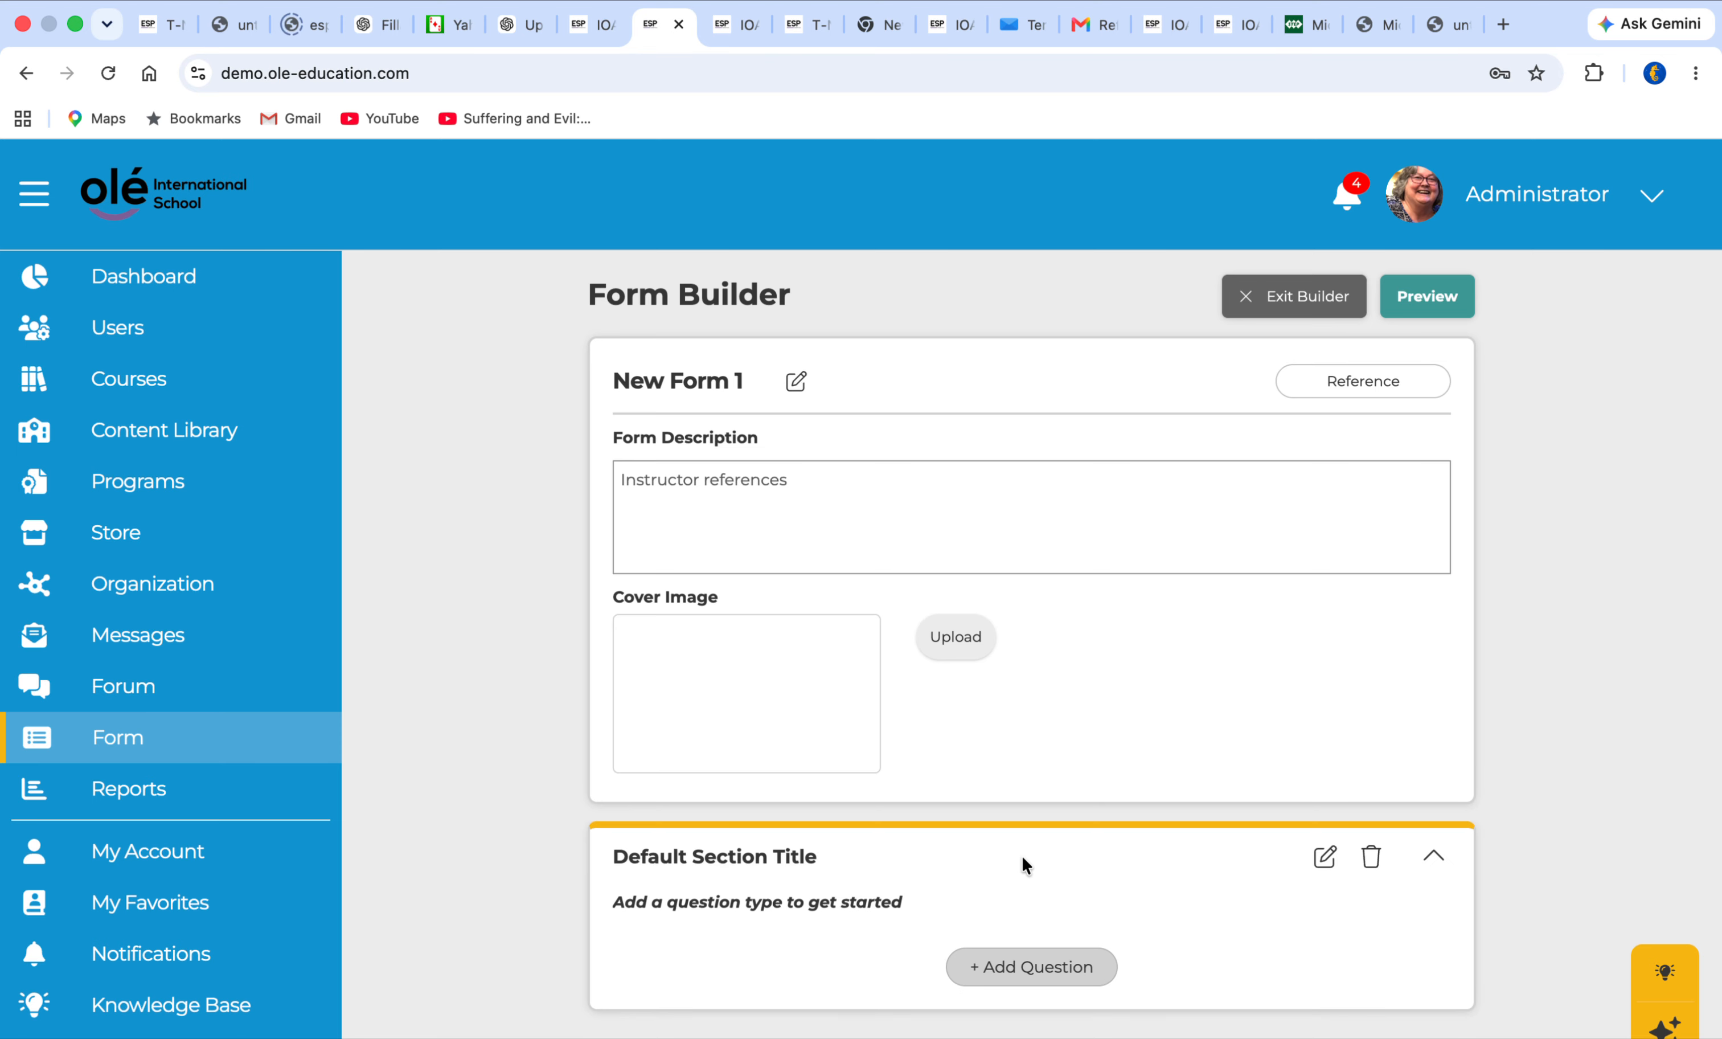
{"action": "scroll", "coordinate": [1021, 865], "scroll_direction": "down", "scroll_amount": 5}
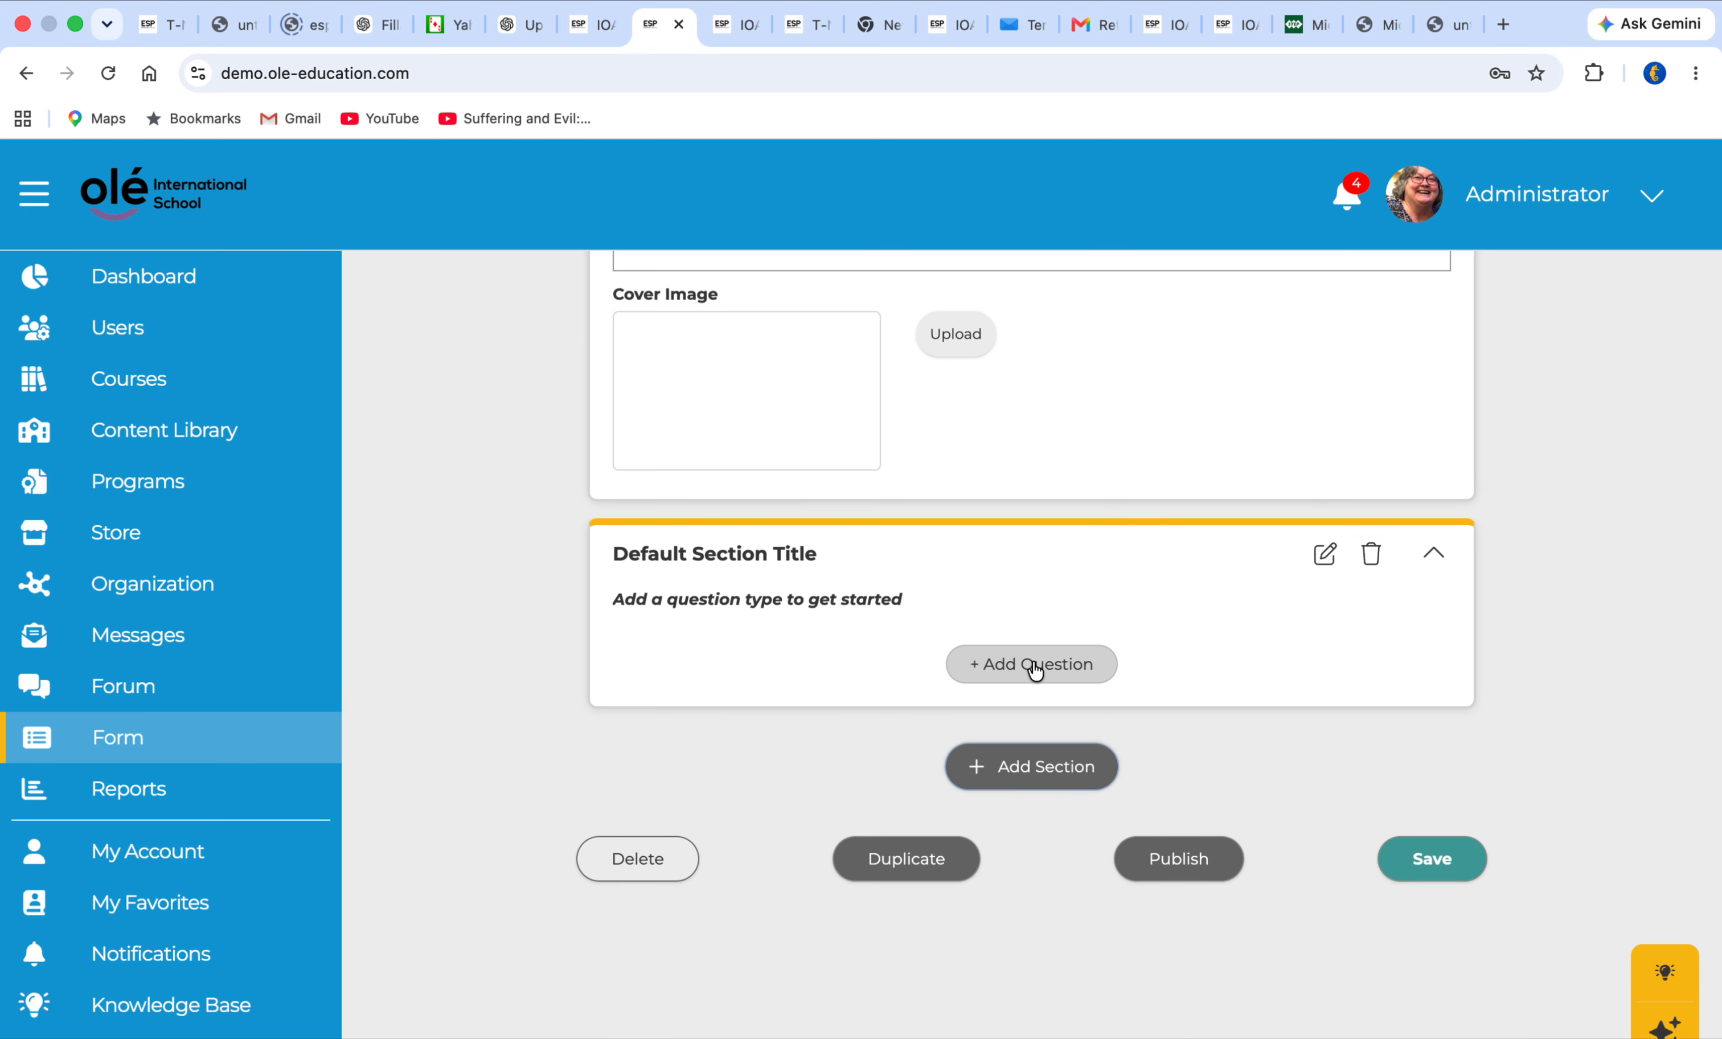
{"action": "left_click", "coordinate": [1034, 669]}
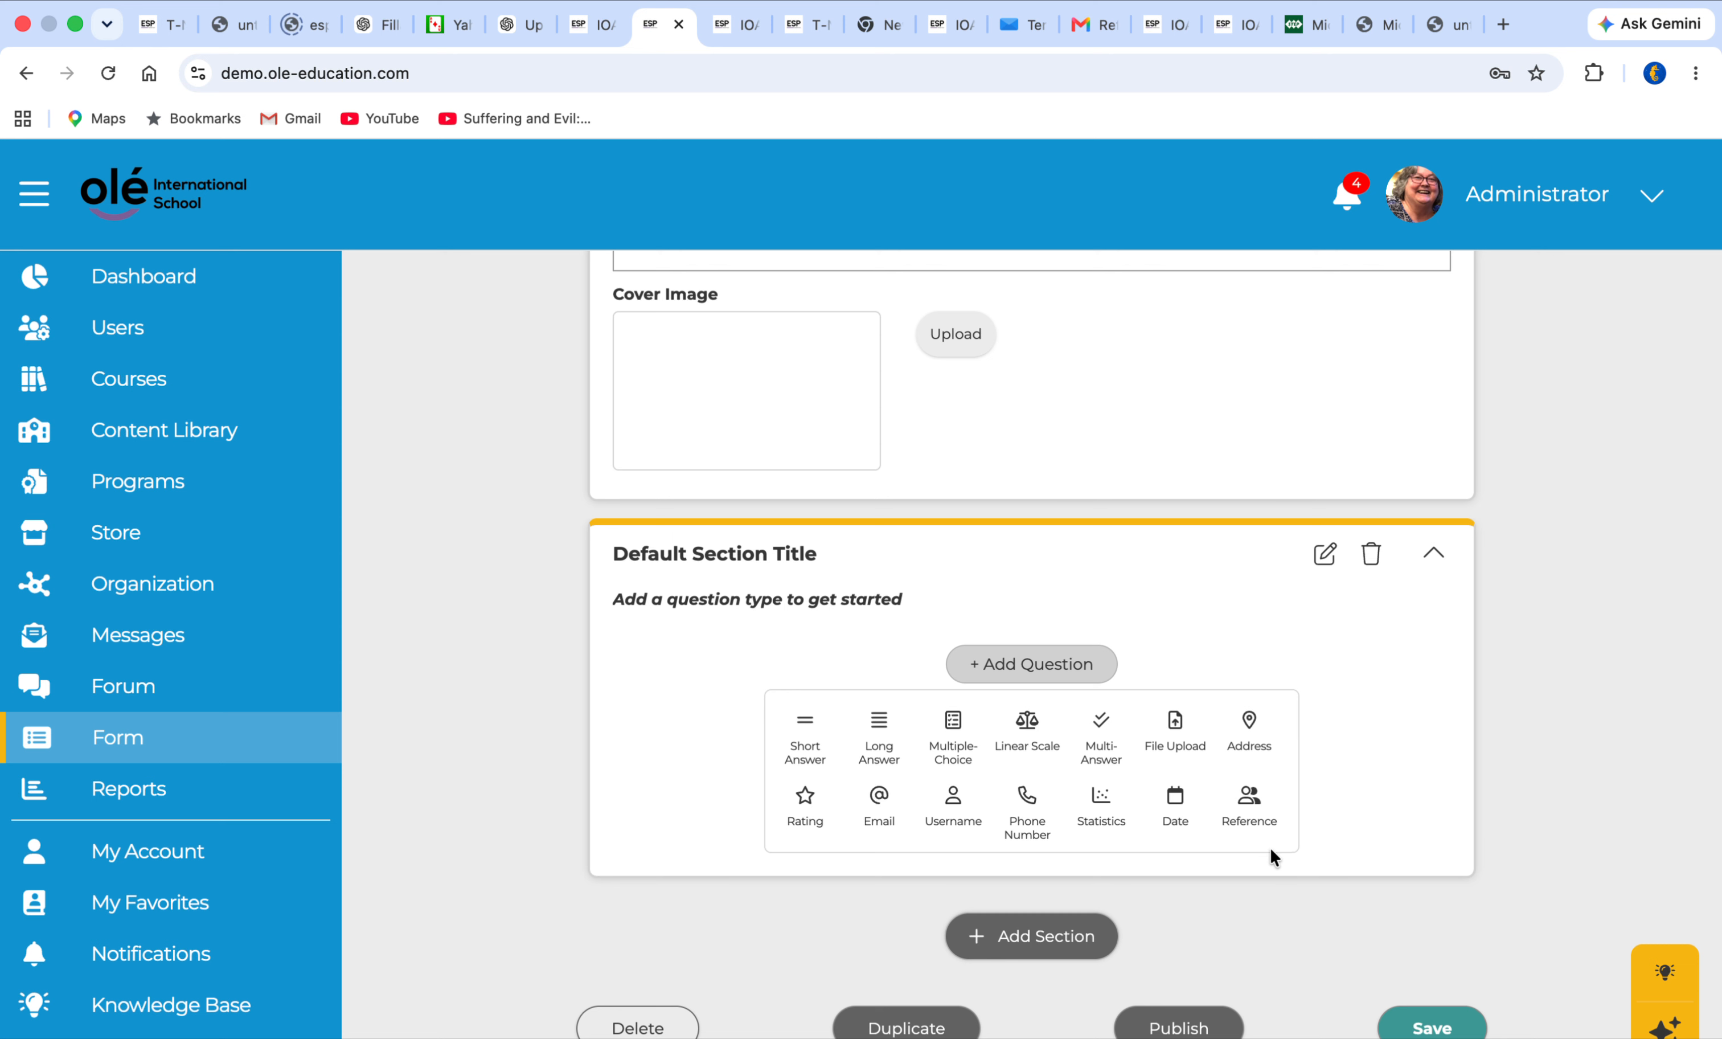
{"action": "left_click", "coordinate": [1249, 804]}
Enter "Please fill out this form." as the Reference question's instructions, leaving the reference form to send unselected
{"action": "scroll", "coordinate": [1230, 784], "scroll_direction": "down", "scroll_amount": 4}
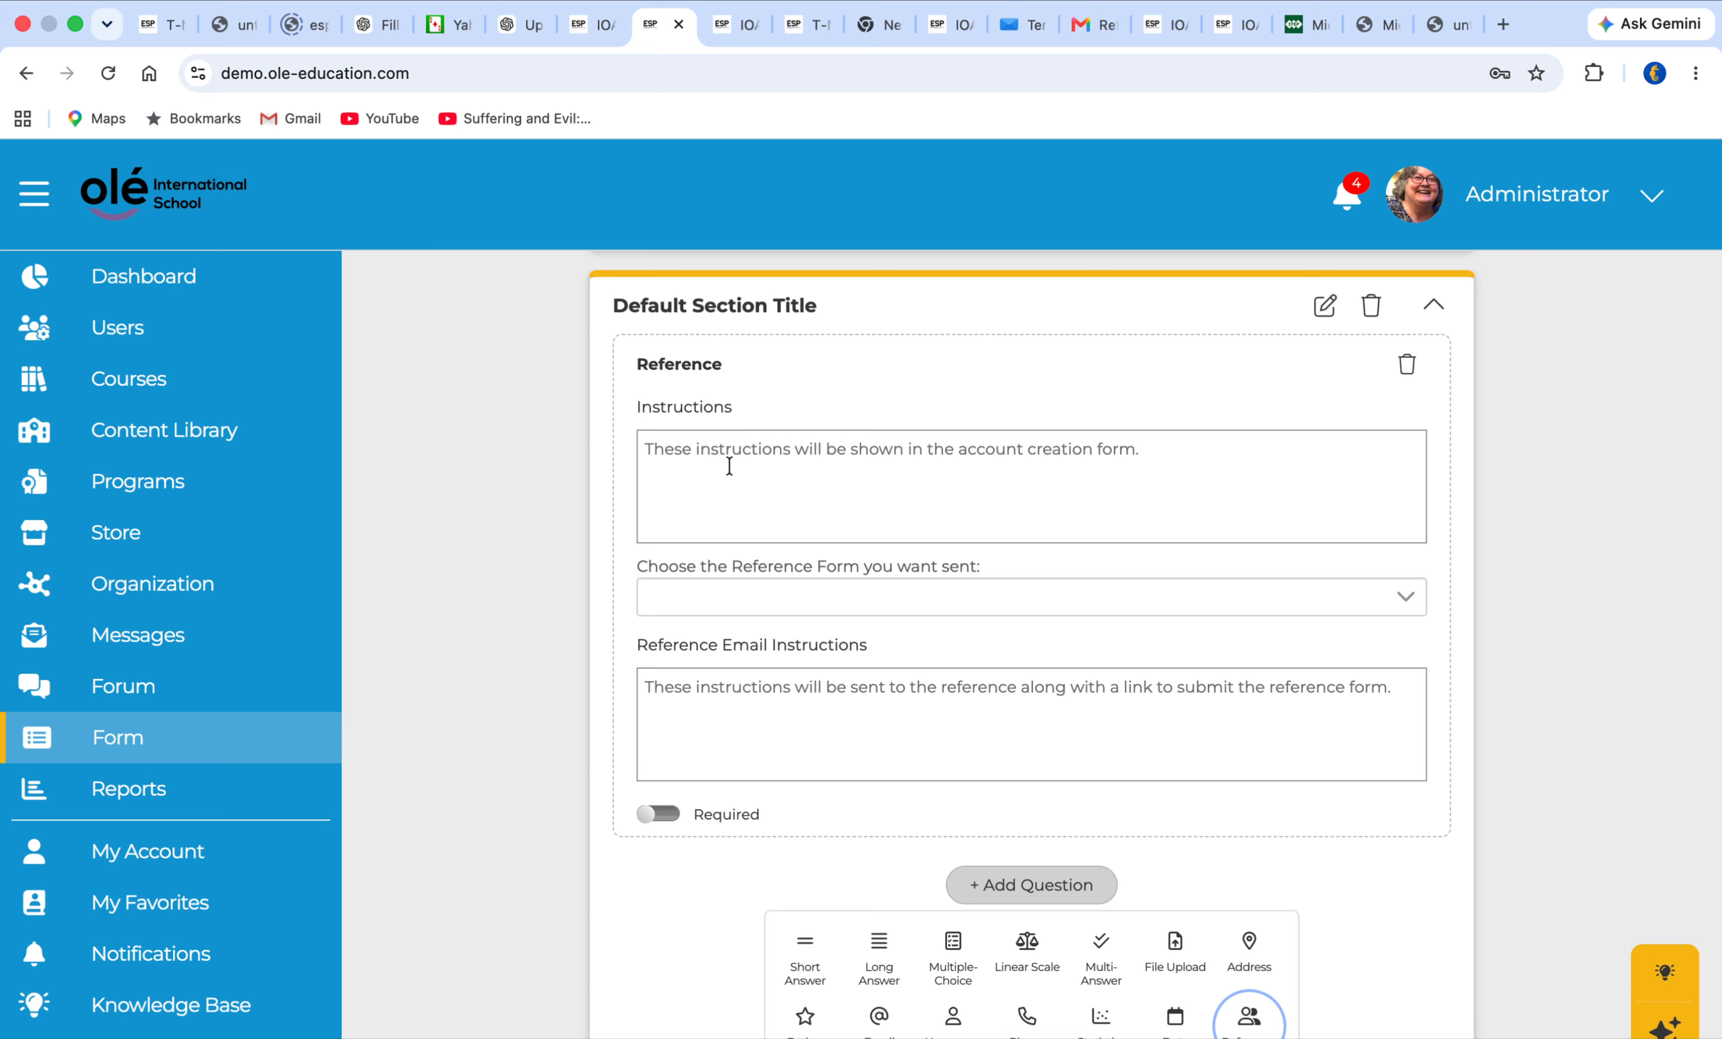
{"action": "left_click", "coordinate": [1150, 448]}
{"action": "type", "text": "Plea"}
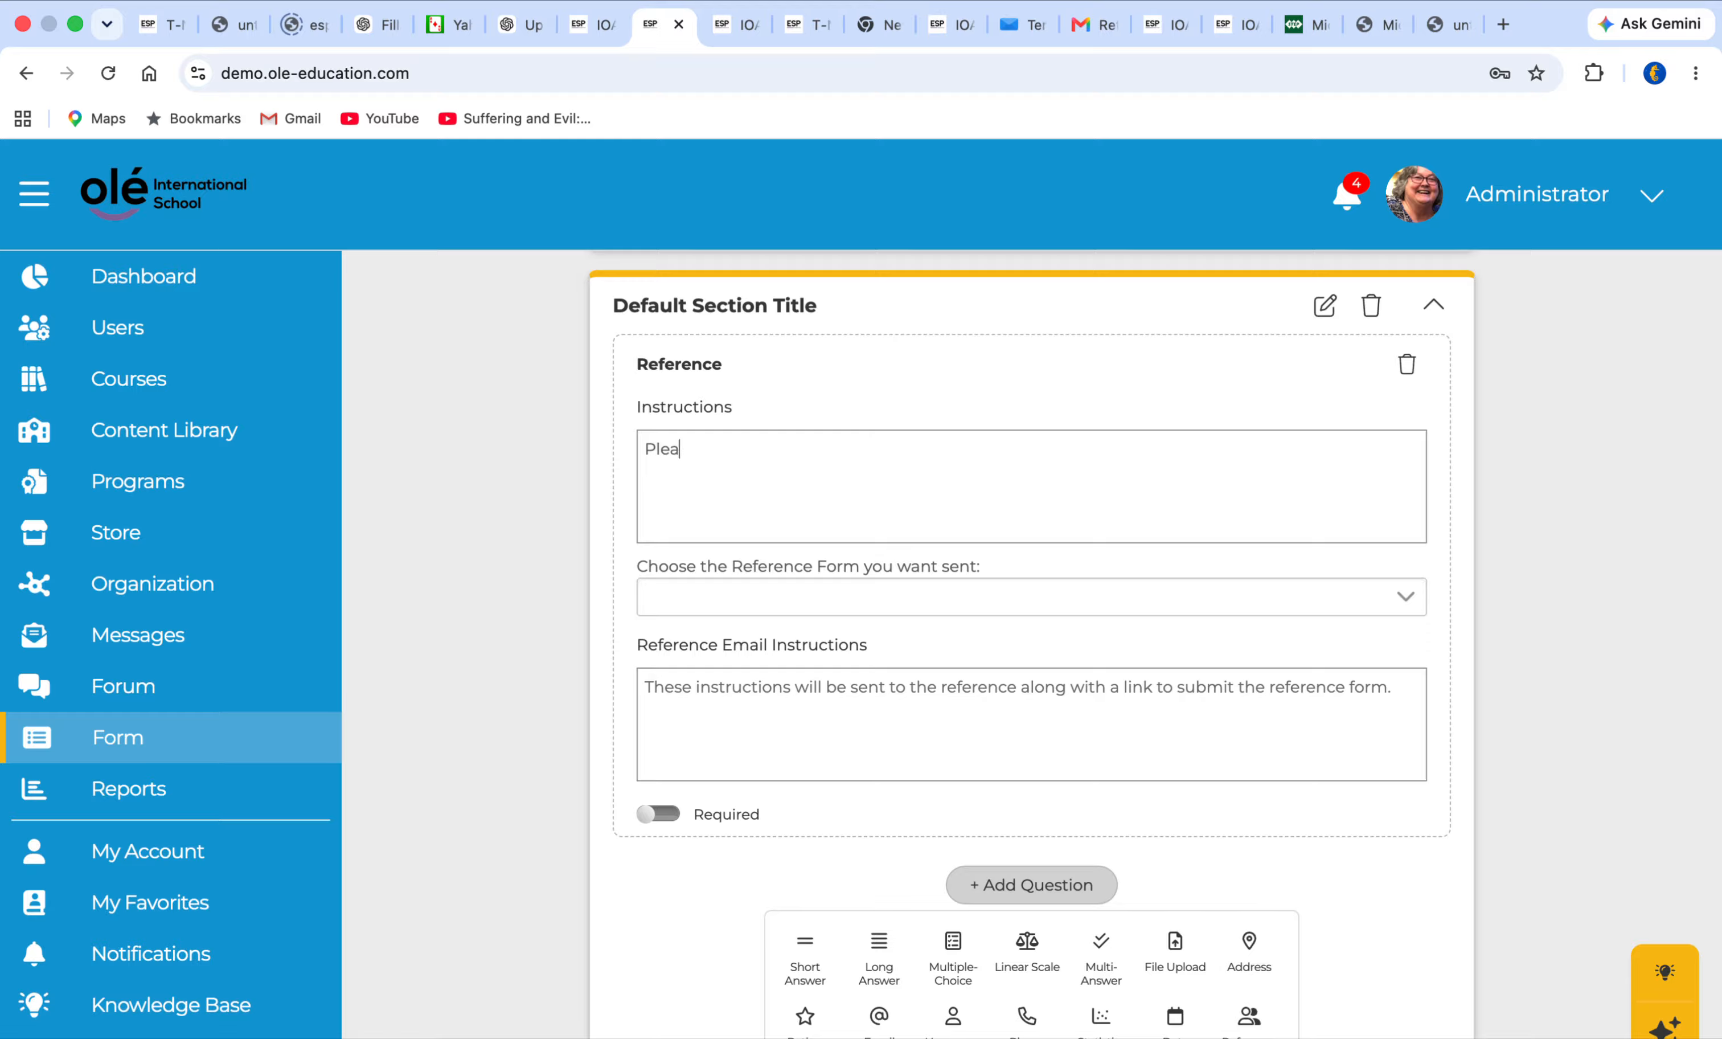
{"action": "type", "text": "se fill out this form."}
{"action": "left_click", "coordinate": [1008, 598]}
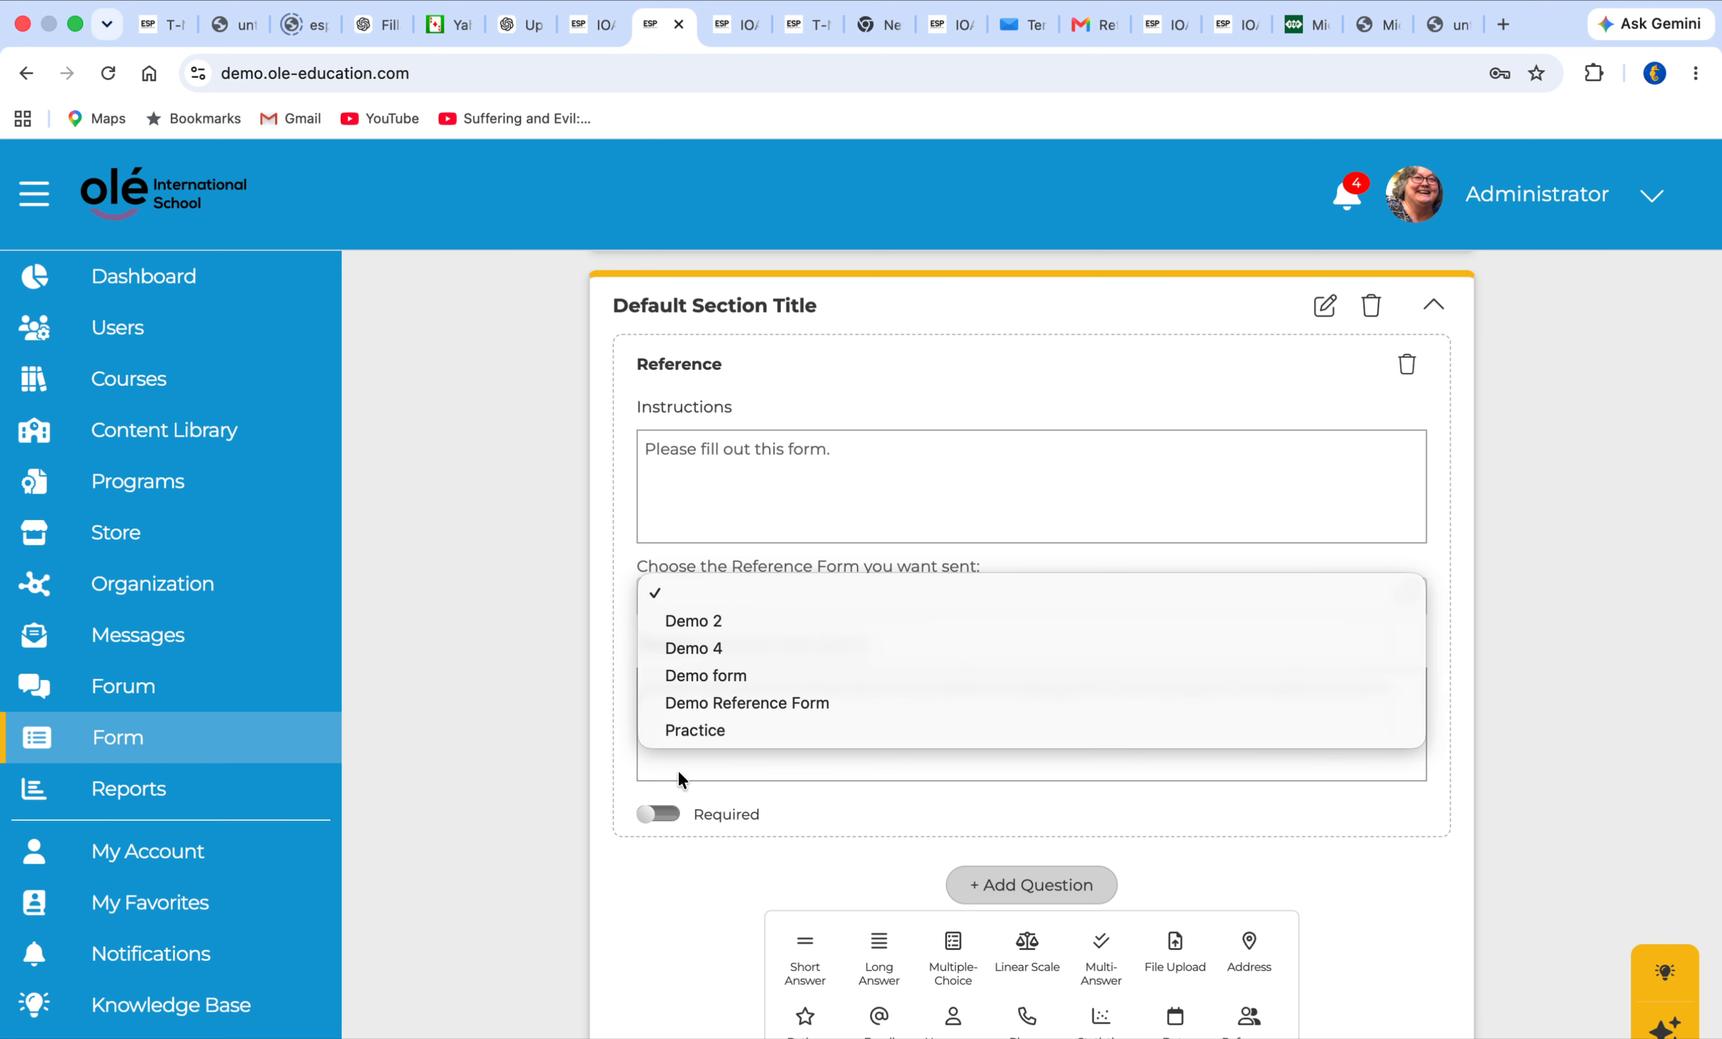
{"action": "left_click", "coordinate": [575, 785]}
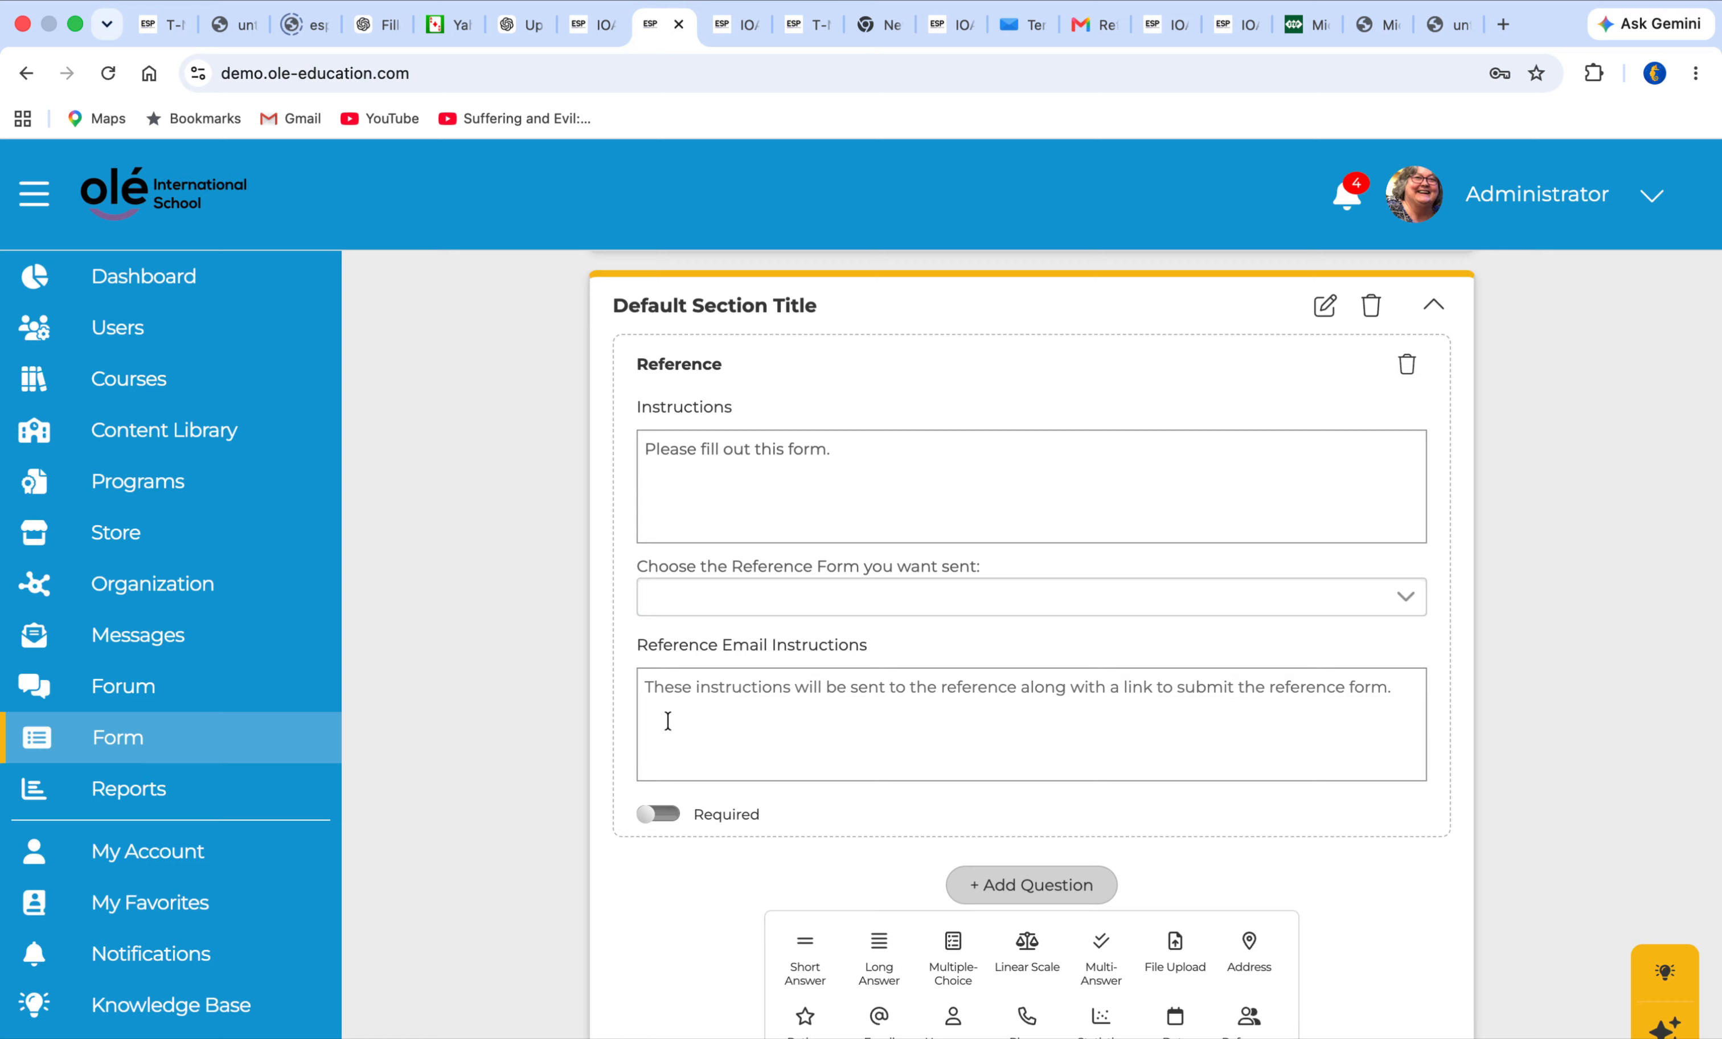
Enter "Fill this out about your student." as the reference email instructions
{"action": "left_click", "coordinate": [658, 699]}
{"action": "type", "text": "Fil"}
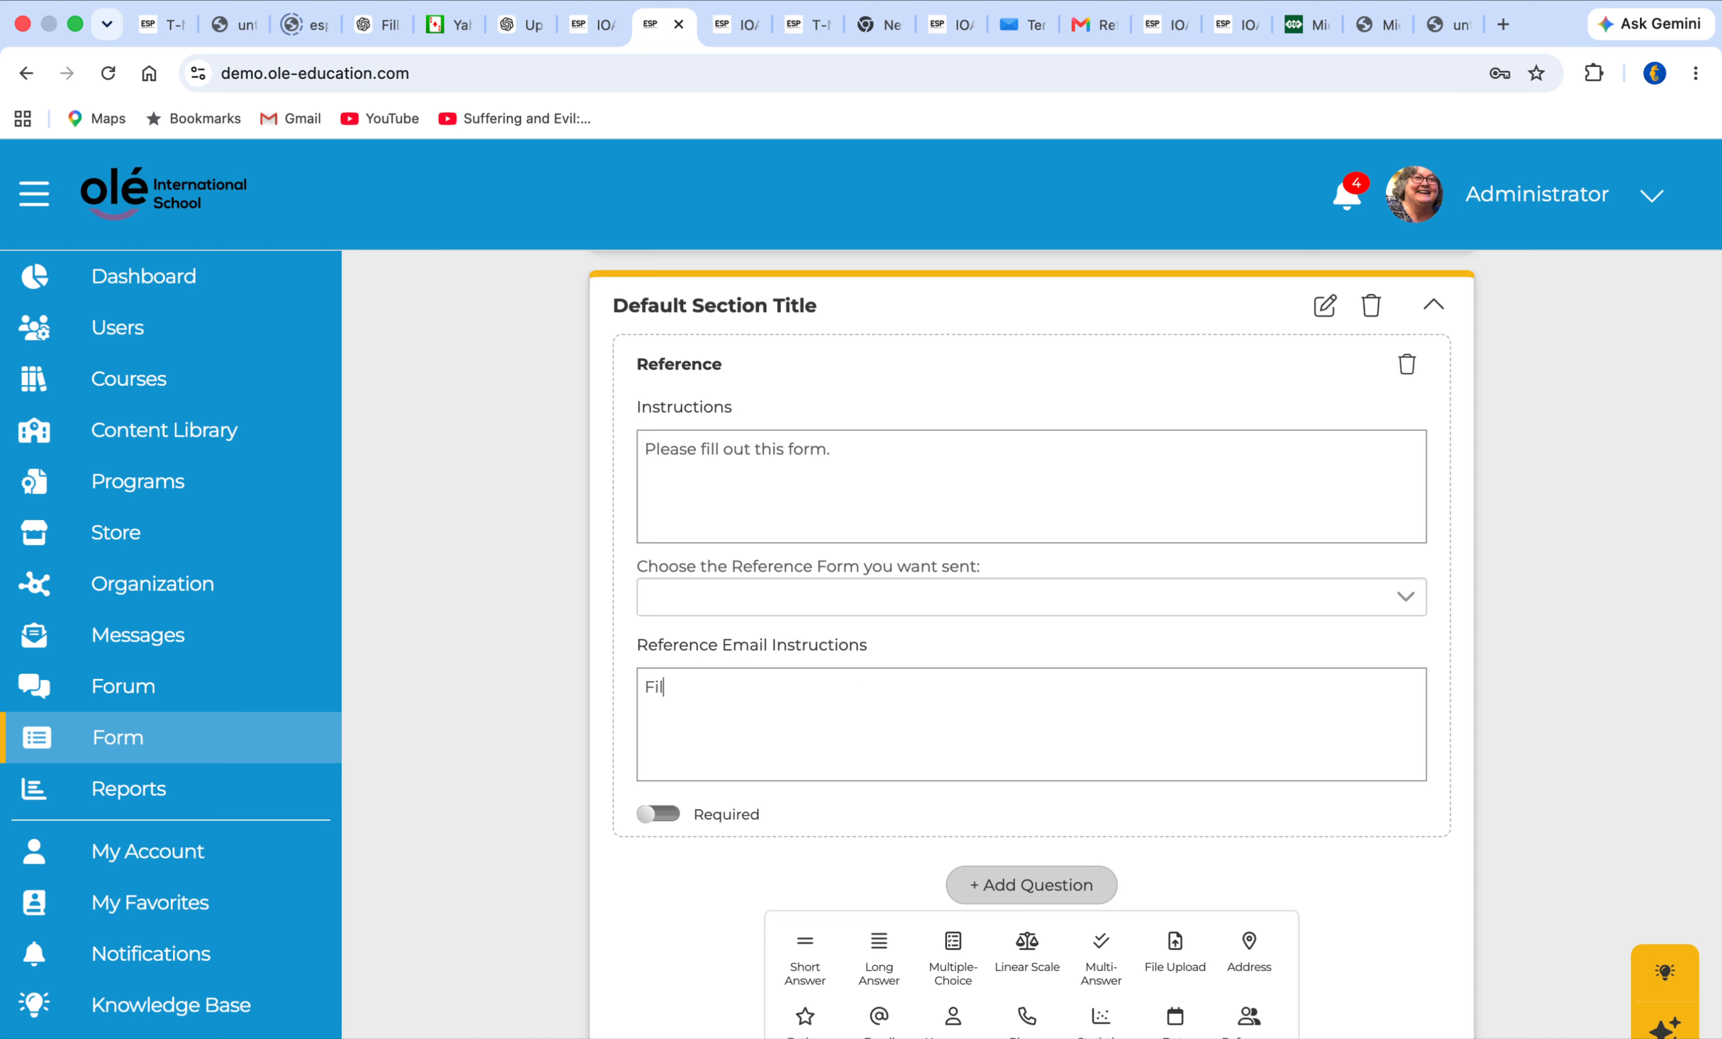
{"action": "type", "text": "l this out about your student."}
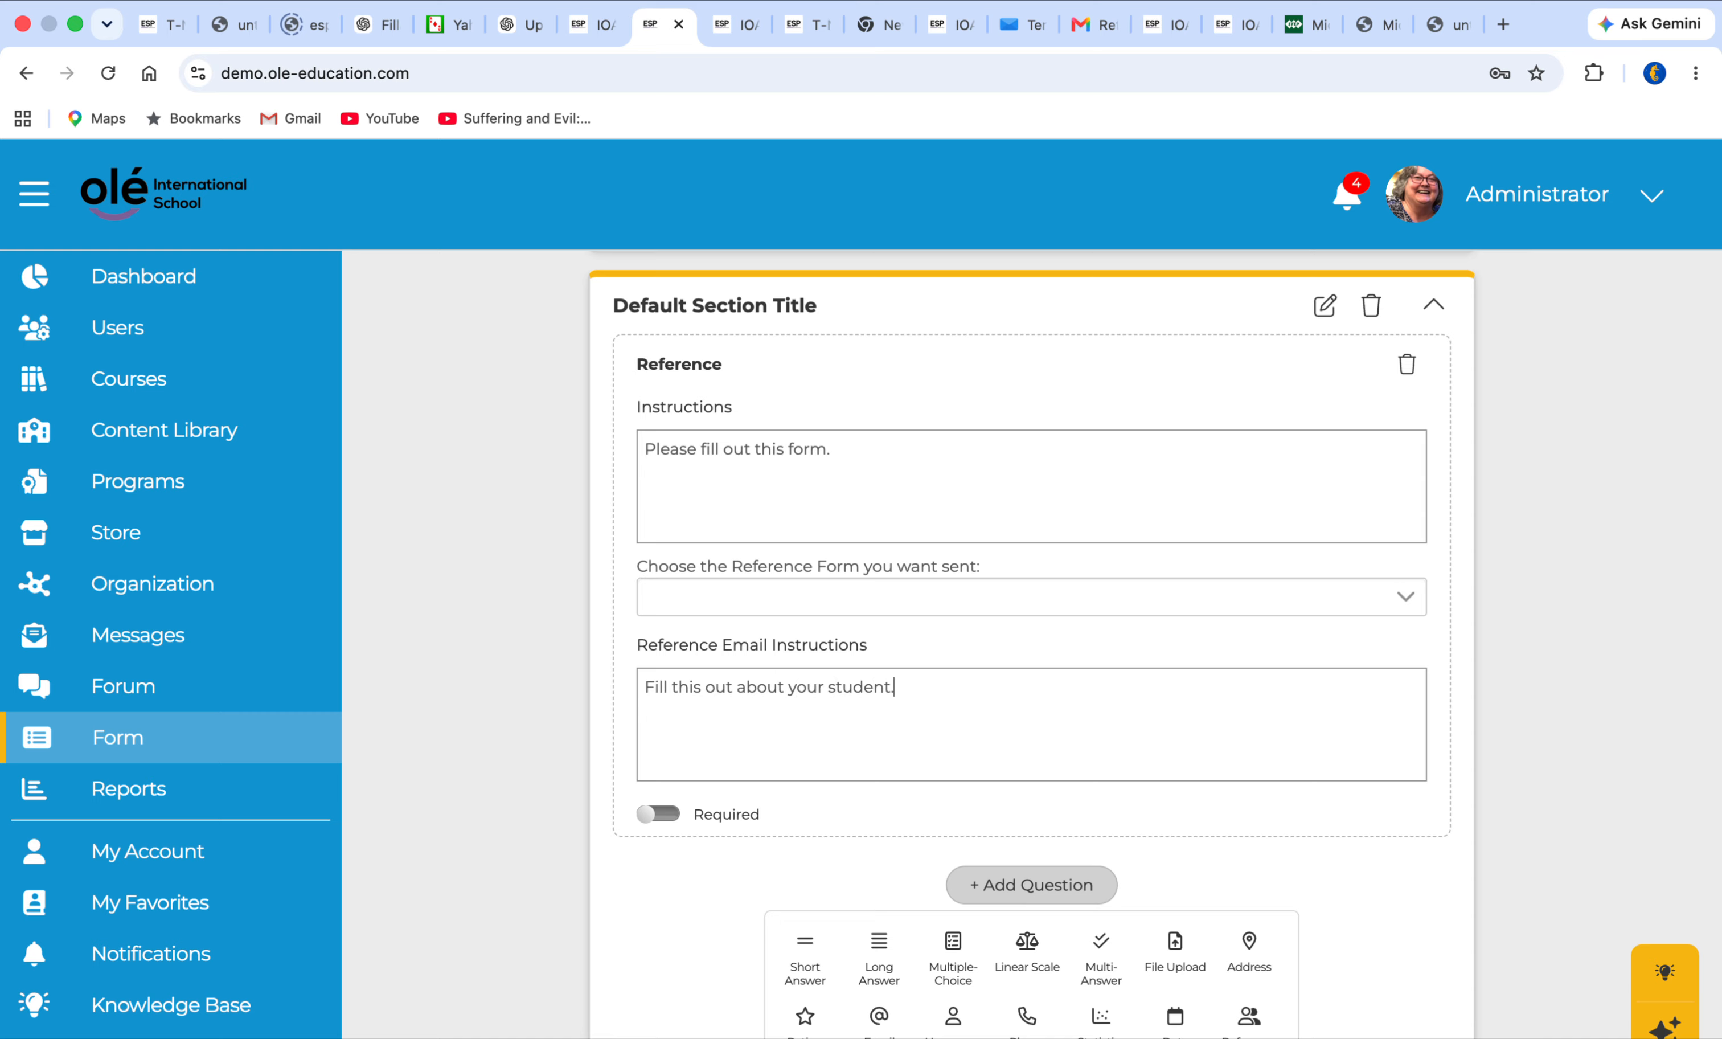
Review the description and the Reference section, then save the form
{"action": "scroll", "coordinate": [918, 626], "scroll_direction": "up", "scroll_amount": 3}
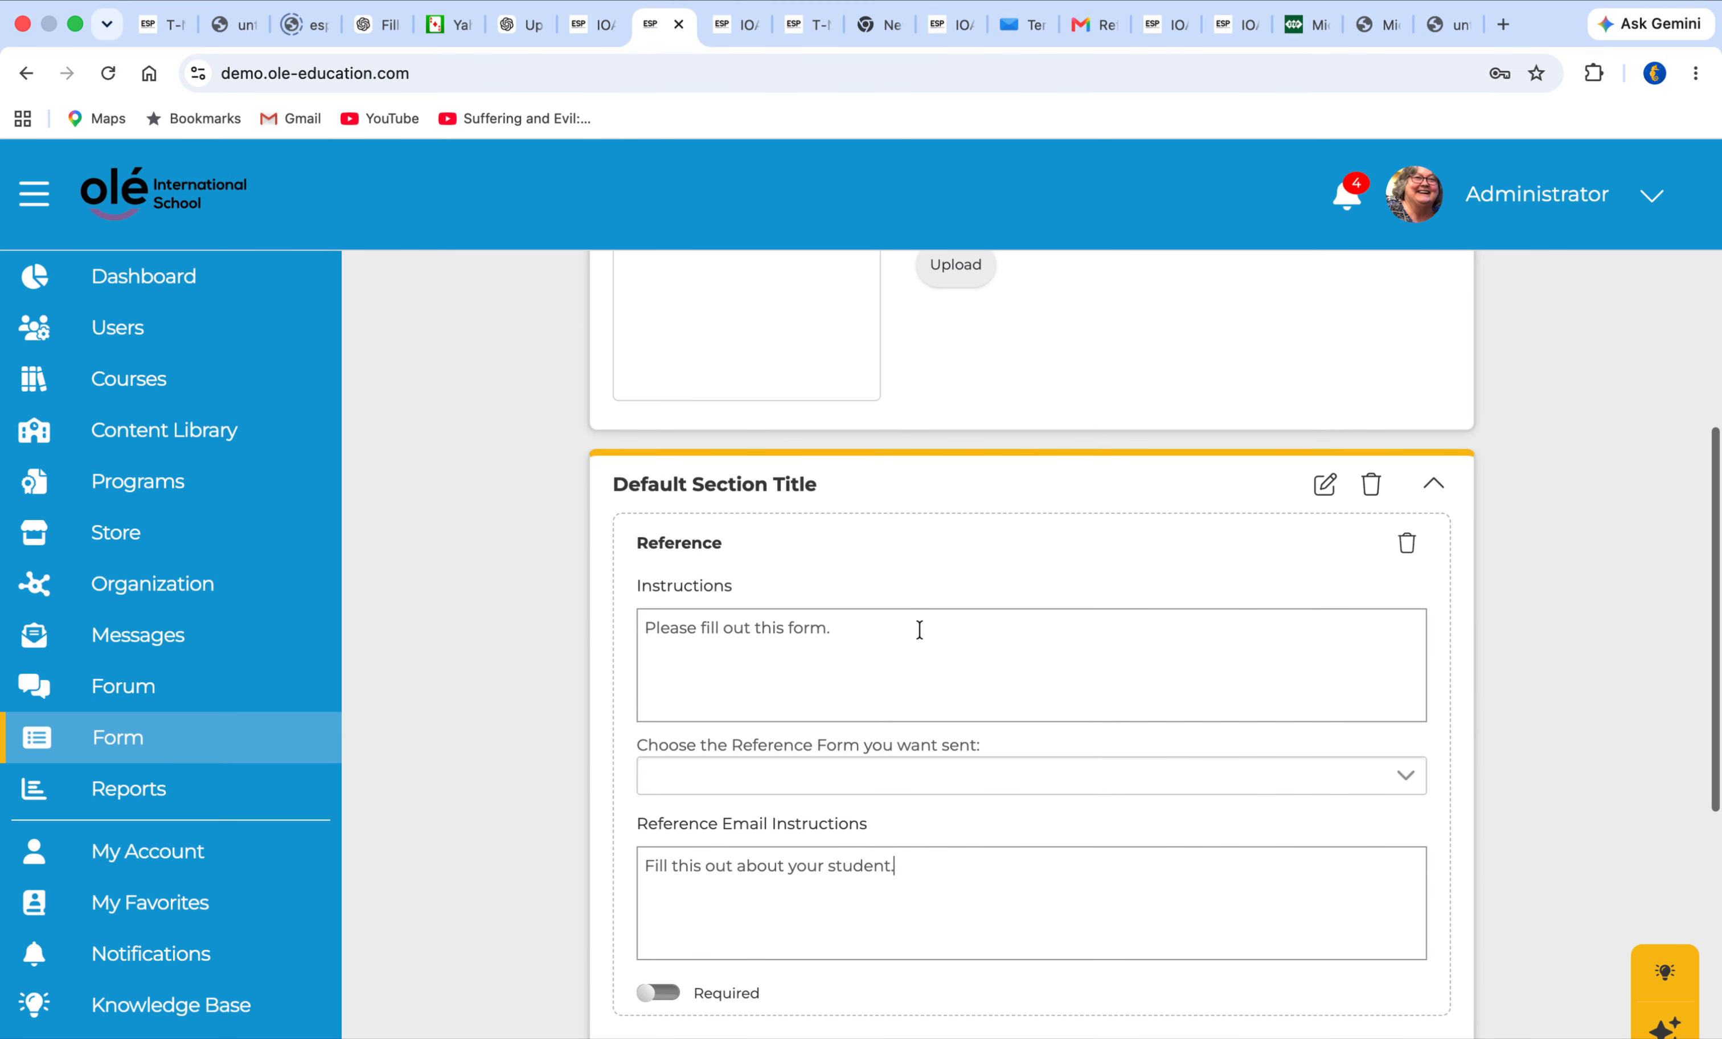
{"action": "scroll", "coordinate": [728, 692], "scroll_direction": "up", "scroll_amount": 6}
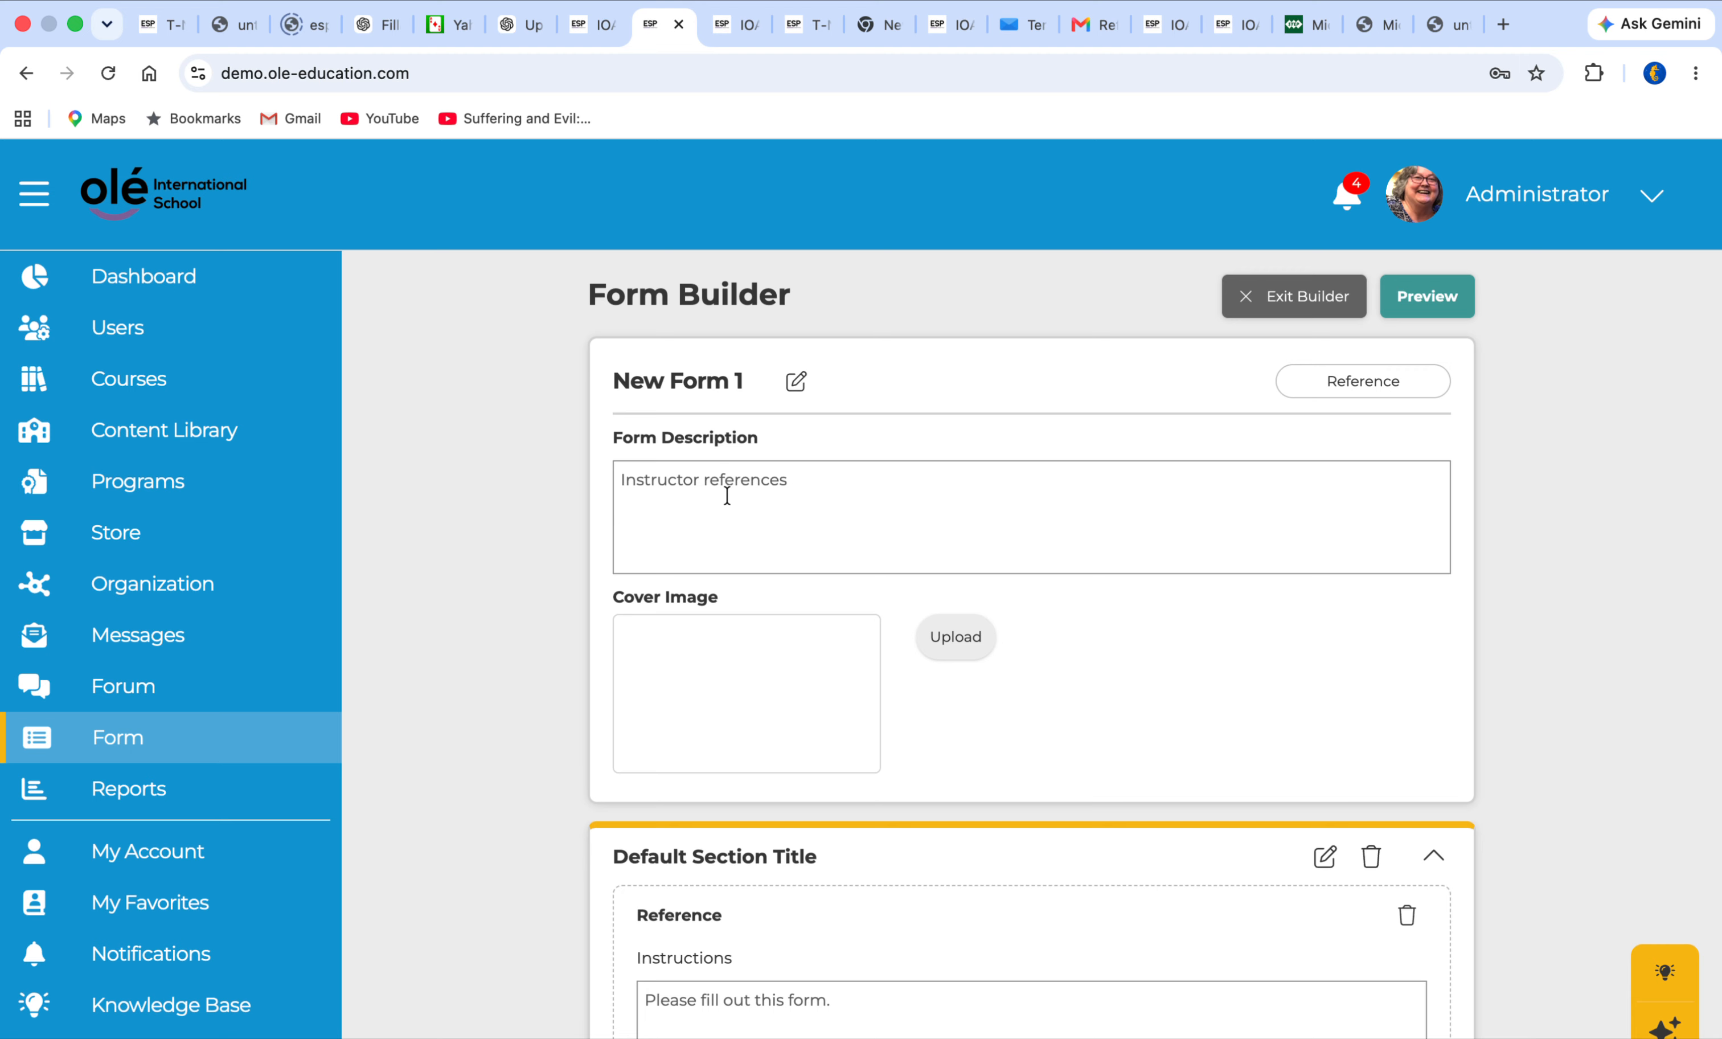
{"action": "scroll", "coordinate": [736, 378], "scroll_direction": "down", "scroll_amount": 15}
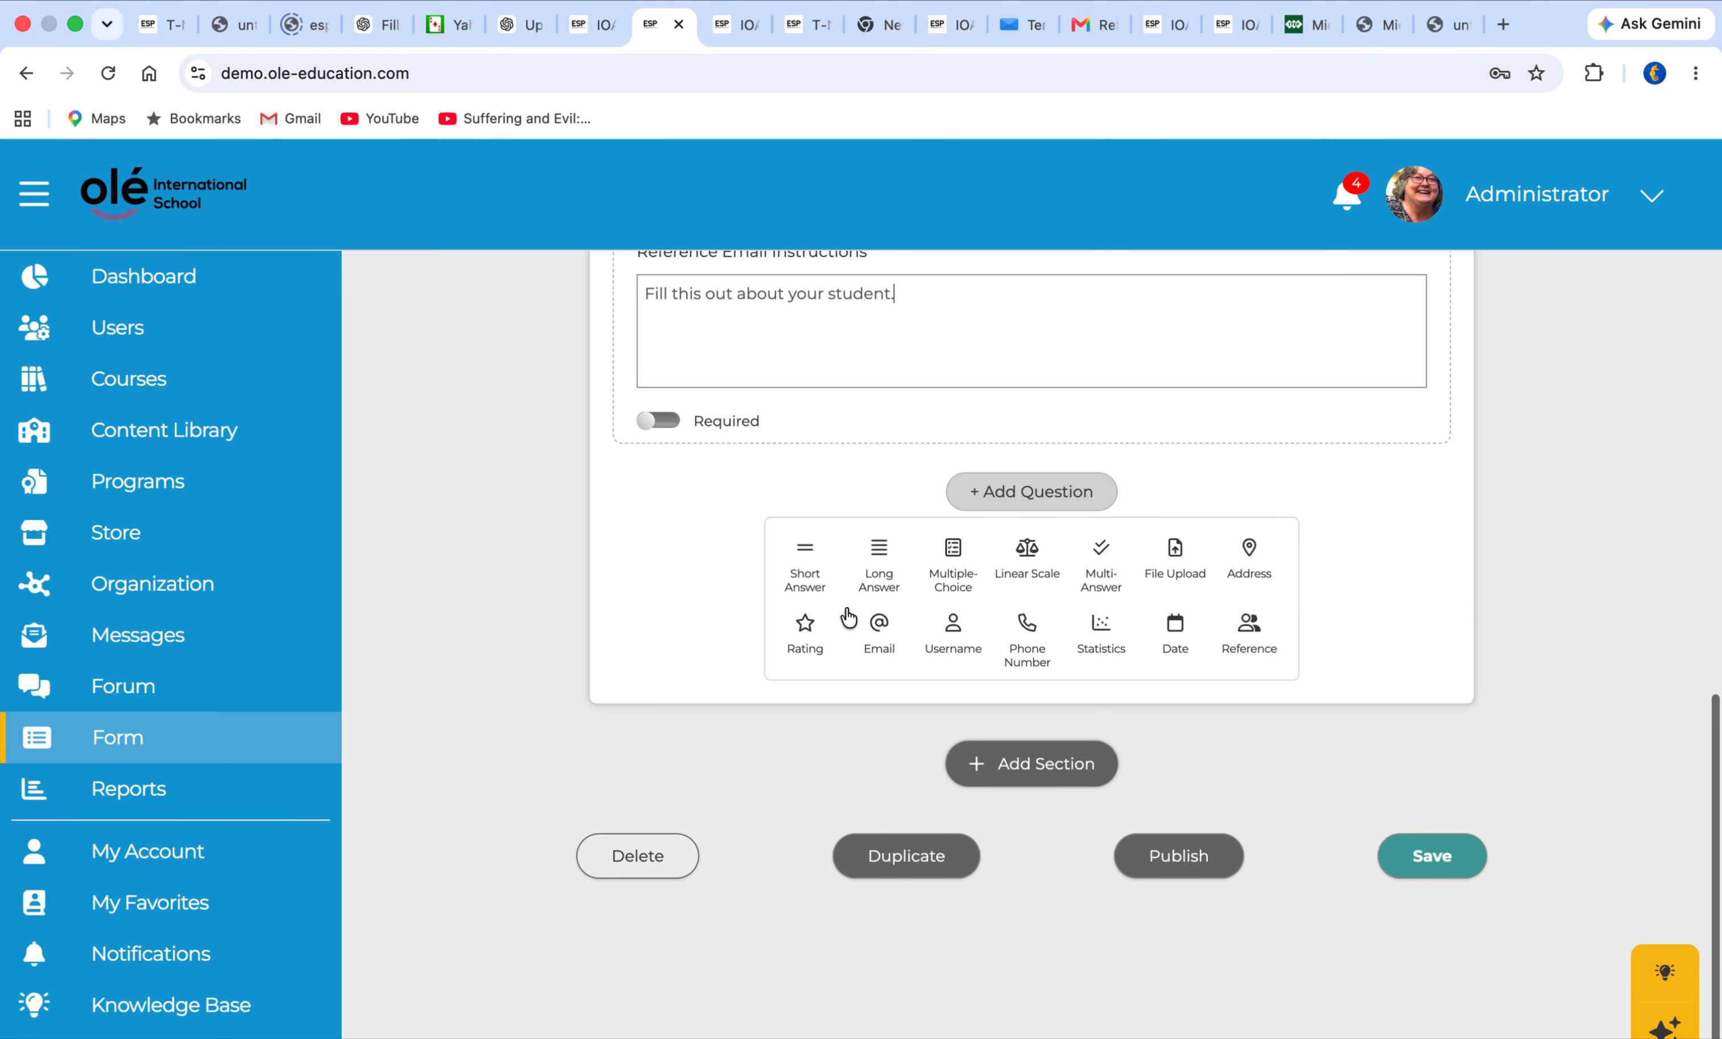
{"action": "left_click", "coordinate": [1435, 859]}
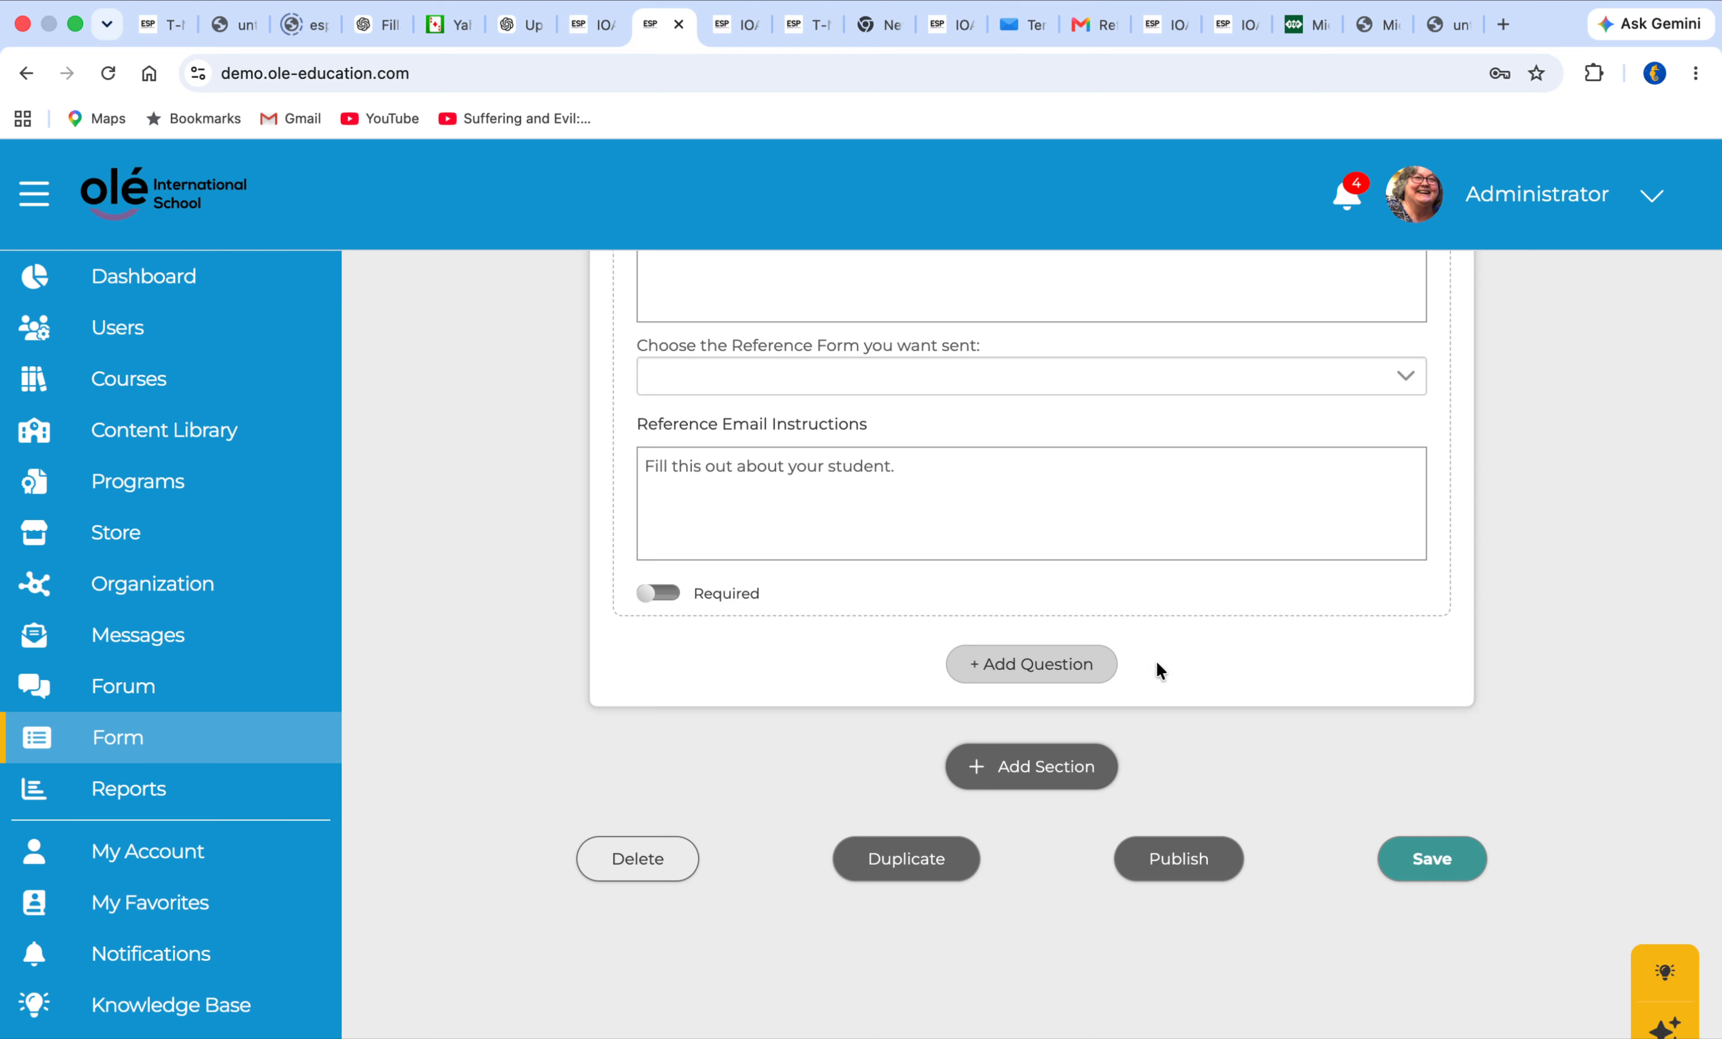
Publish New Form 1 and confirm the publication
{"action": "scroll", "coordinate": [1156, 661], "scroll_direction": "up", "scroll_amount": 5}
{"action": "scroll", "coordinate": [1156, 661], "scroll_direction": "up", "scroll_amount": 5}
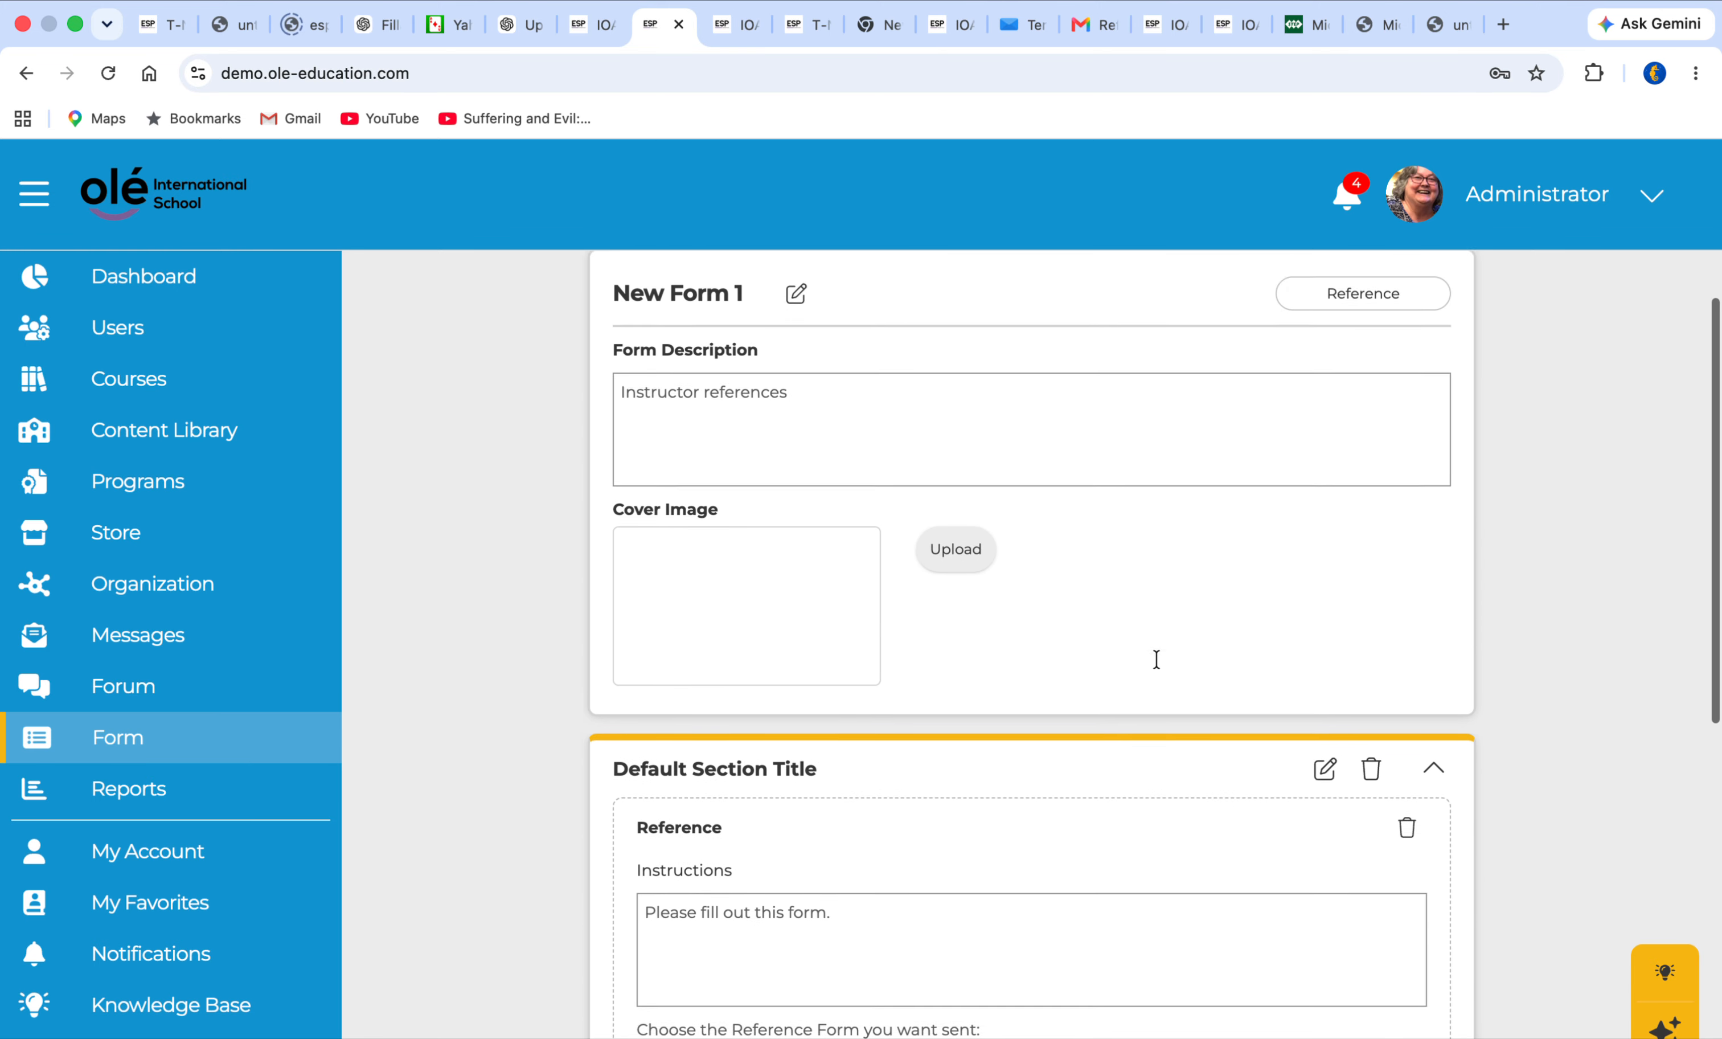
{"action": "scroll", "coordinate": [1156, 663], "scroll_direction": "down", "scroll_amount": 10}
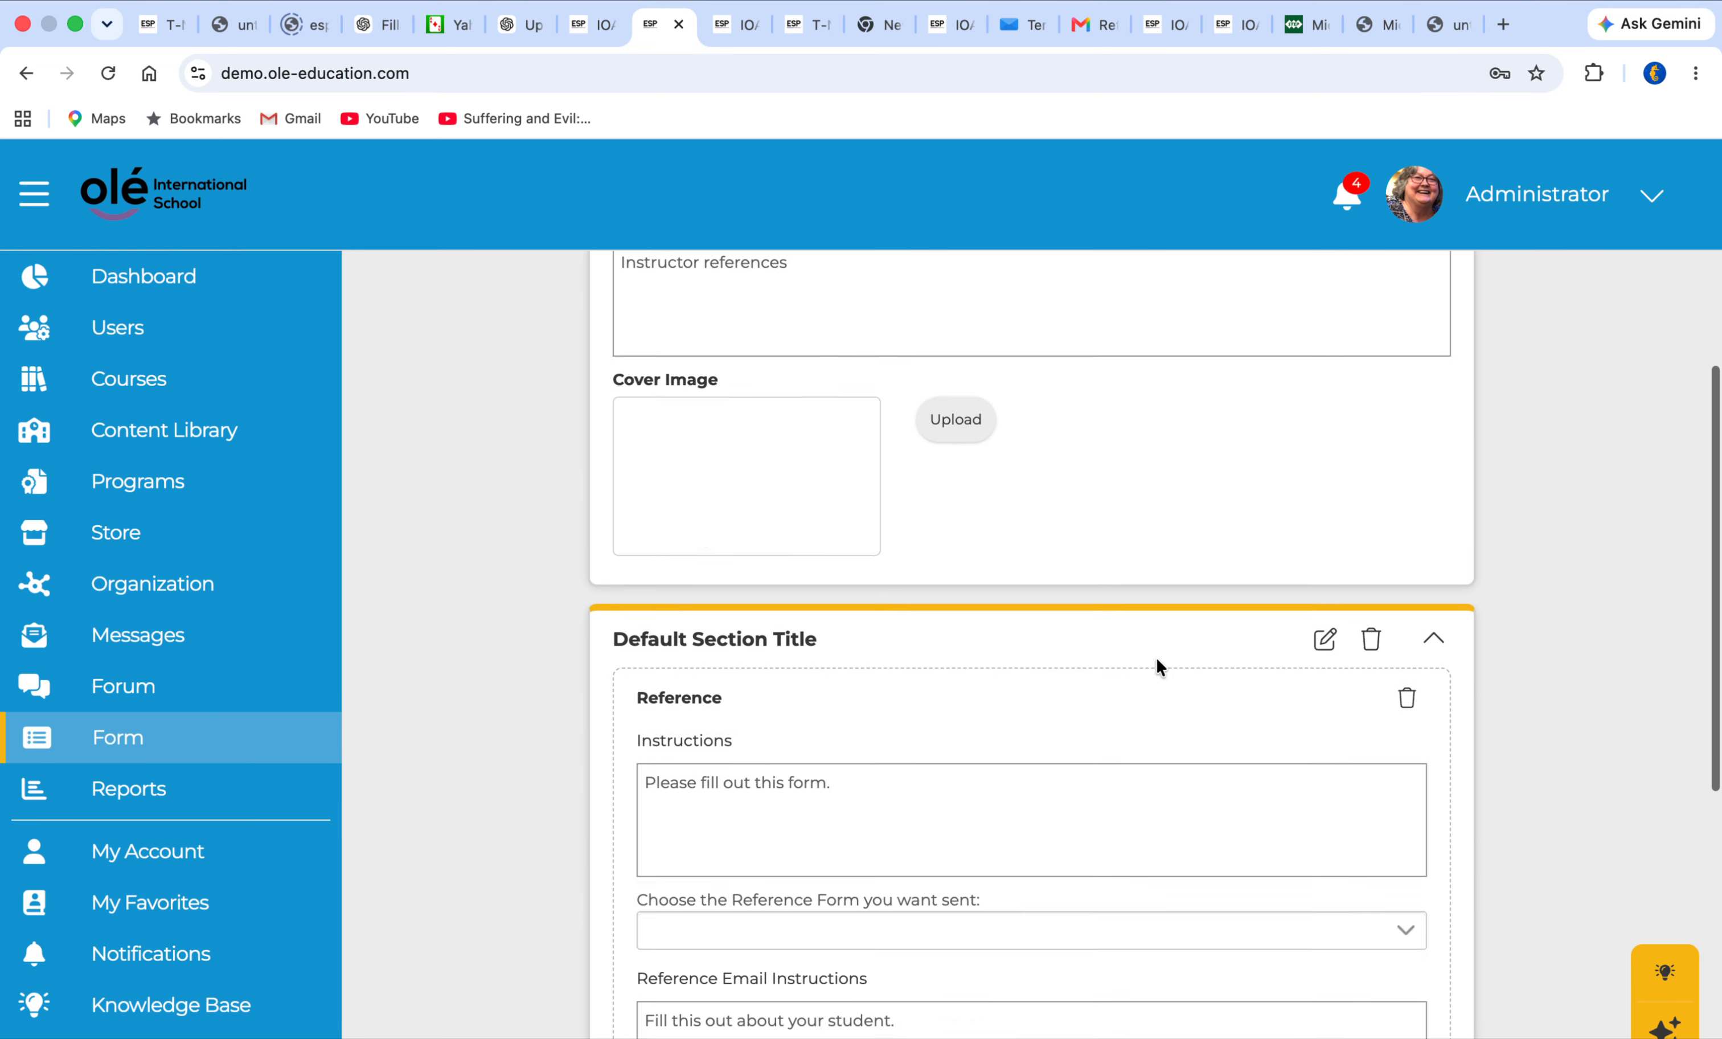
{"action": "left_click", "coordinate": [1173, 855]}
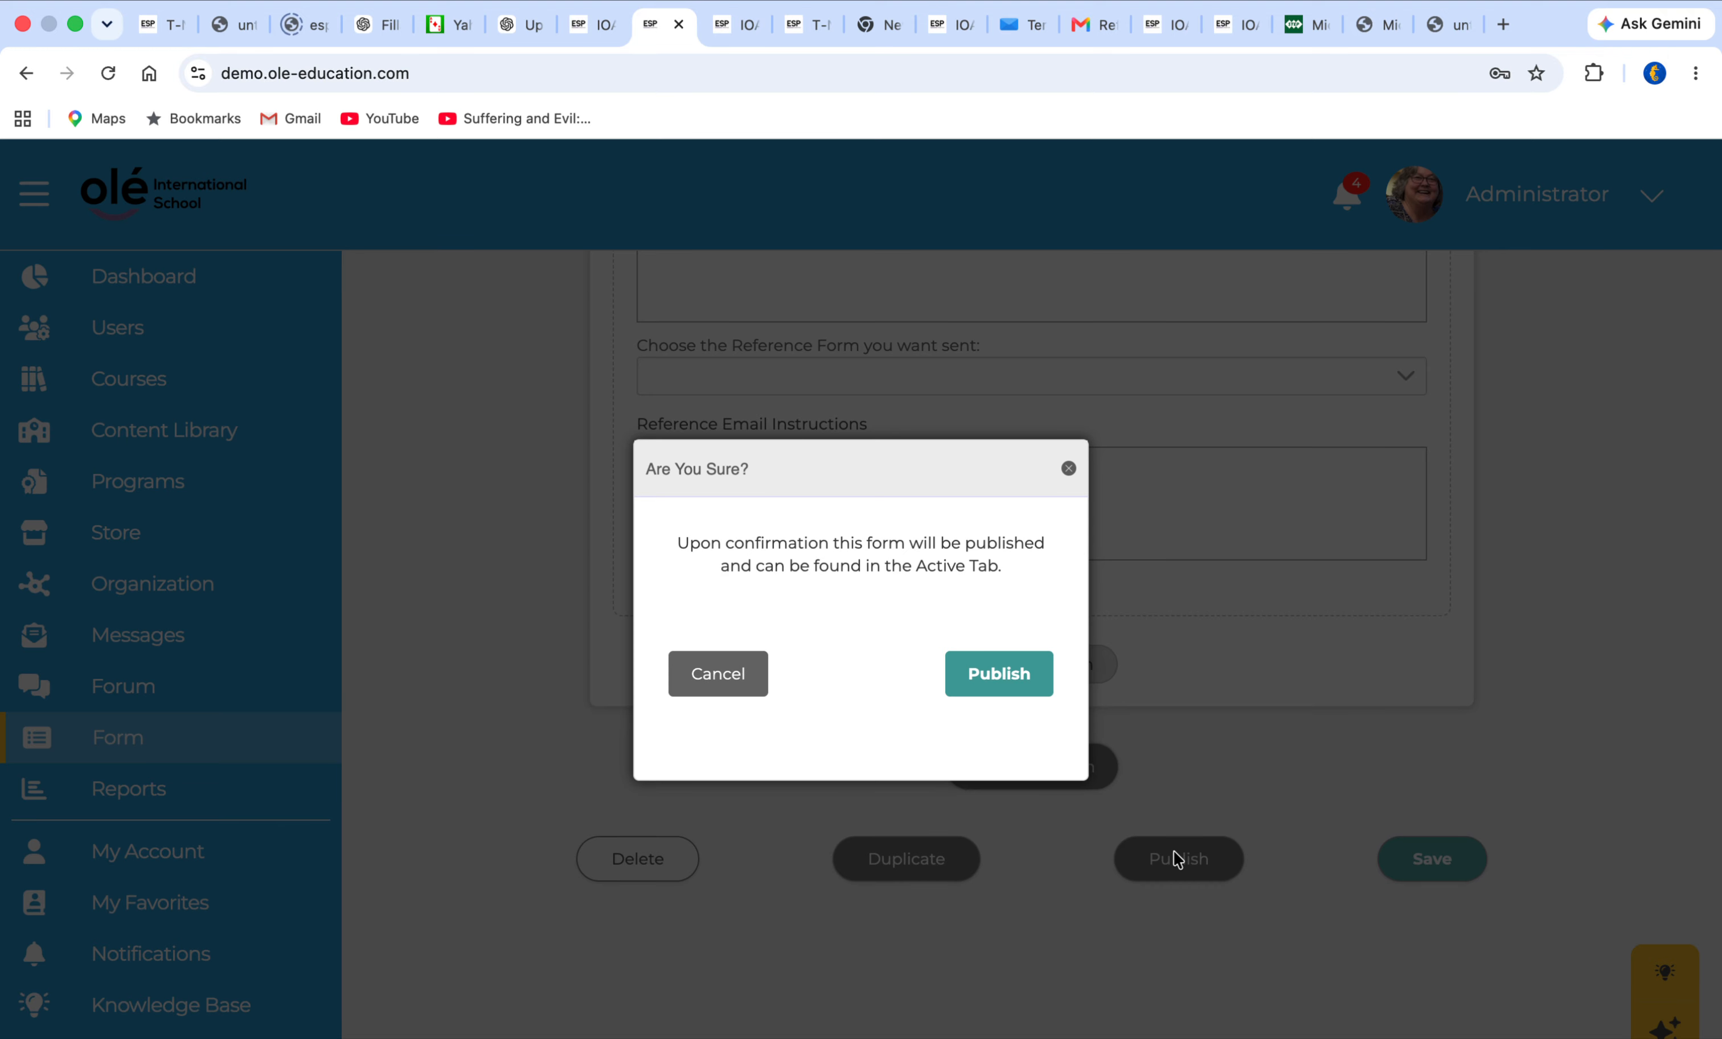
{"action": "left_click", "coordinate": [991, 669]}
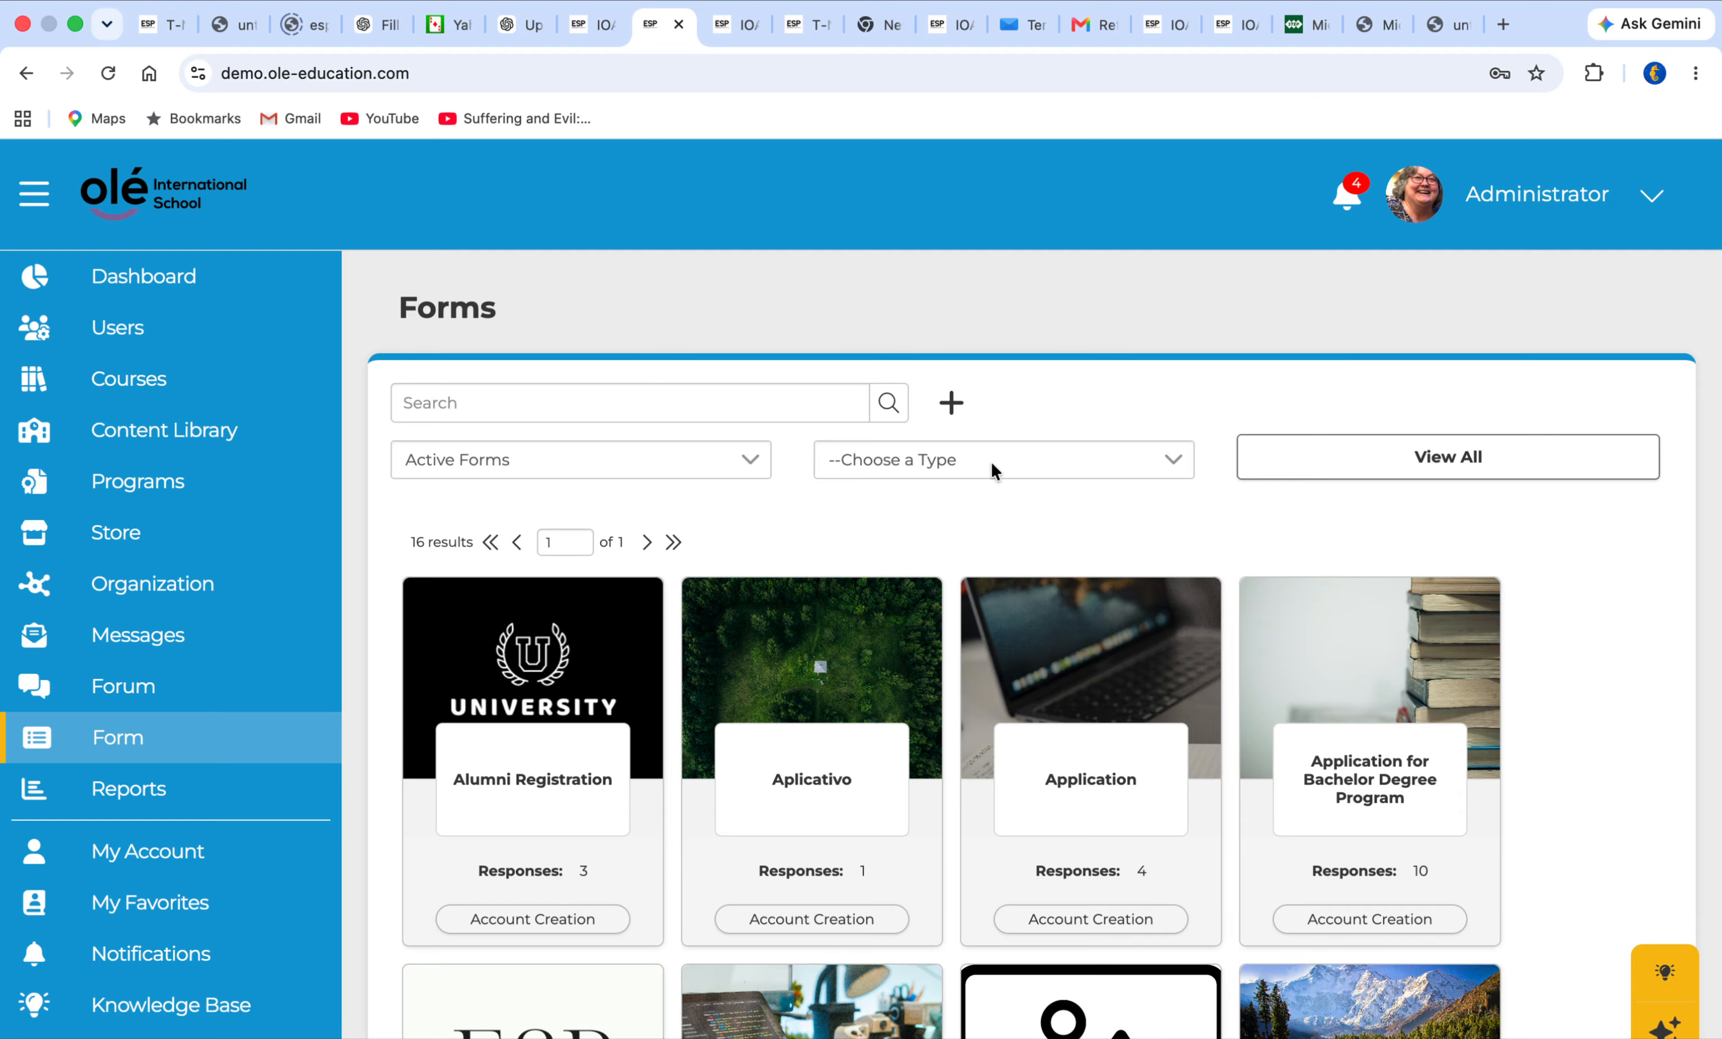
Filter the active forms by the Reference type and look for New Form 1
{"action": "left_click", "coordinate": [963, 453]}
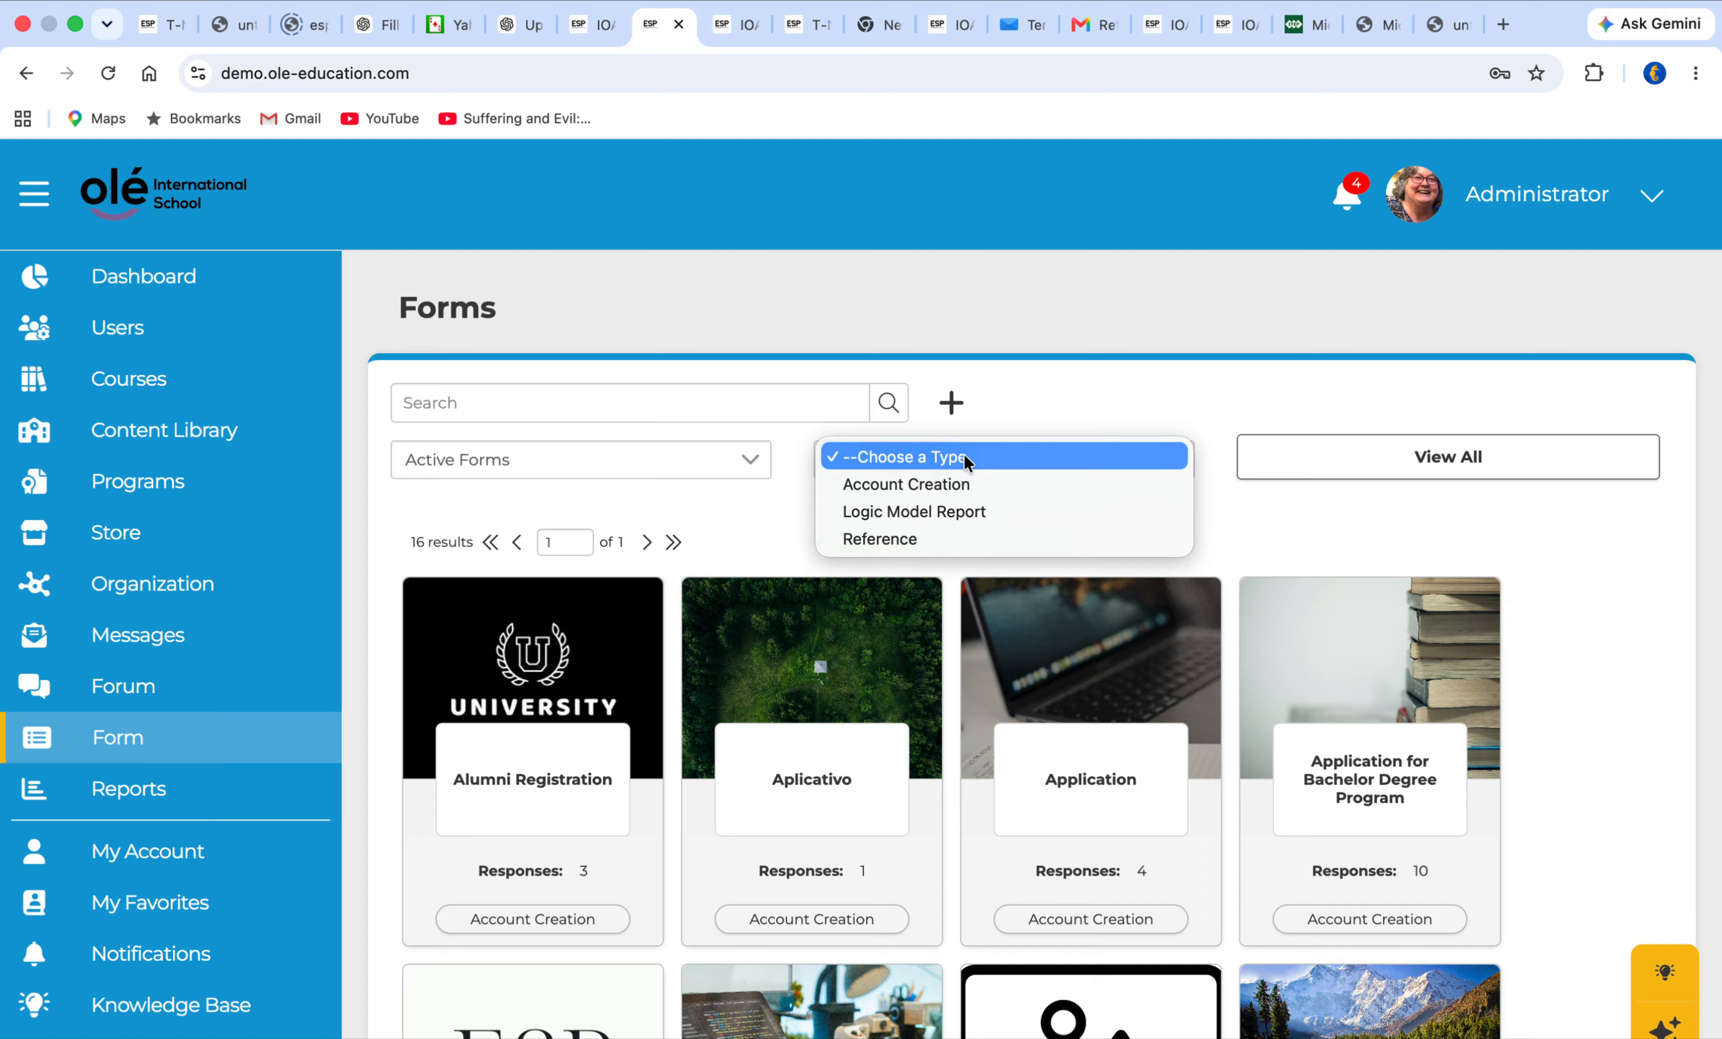
{"action": "left_click", "coordinate": [927, 537]}
{"action": "scroll", "coordinate": [927, 543], "scroll_direction": "down", "scroll_amount": 5}
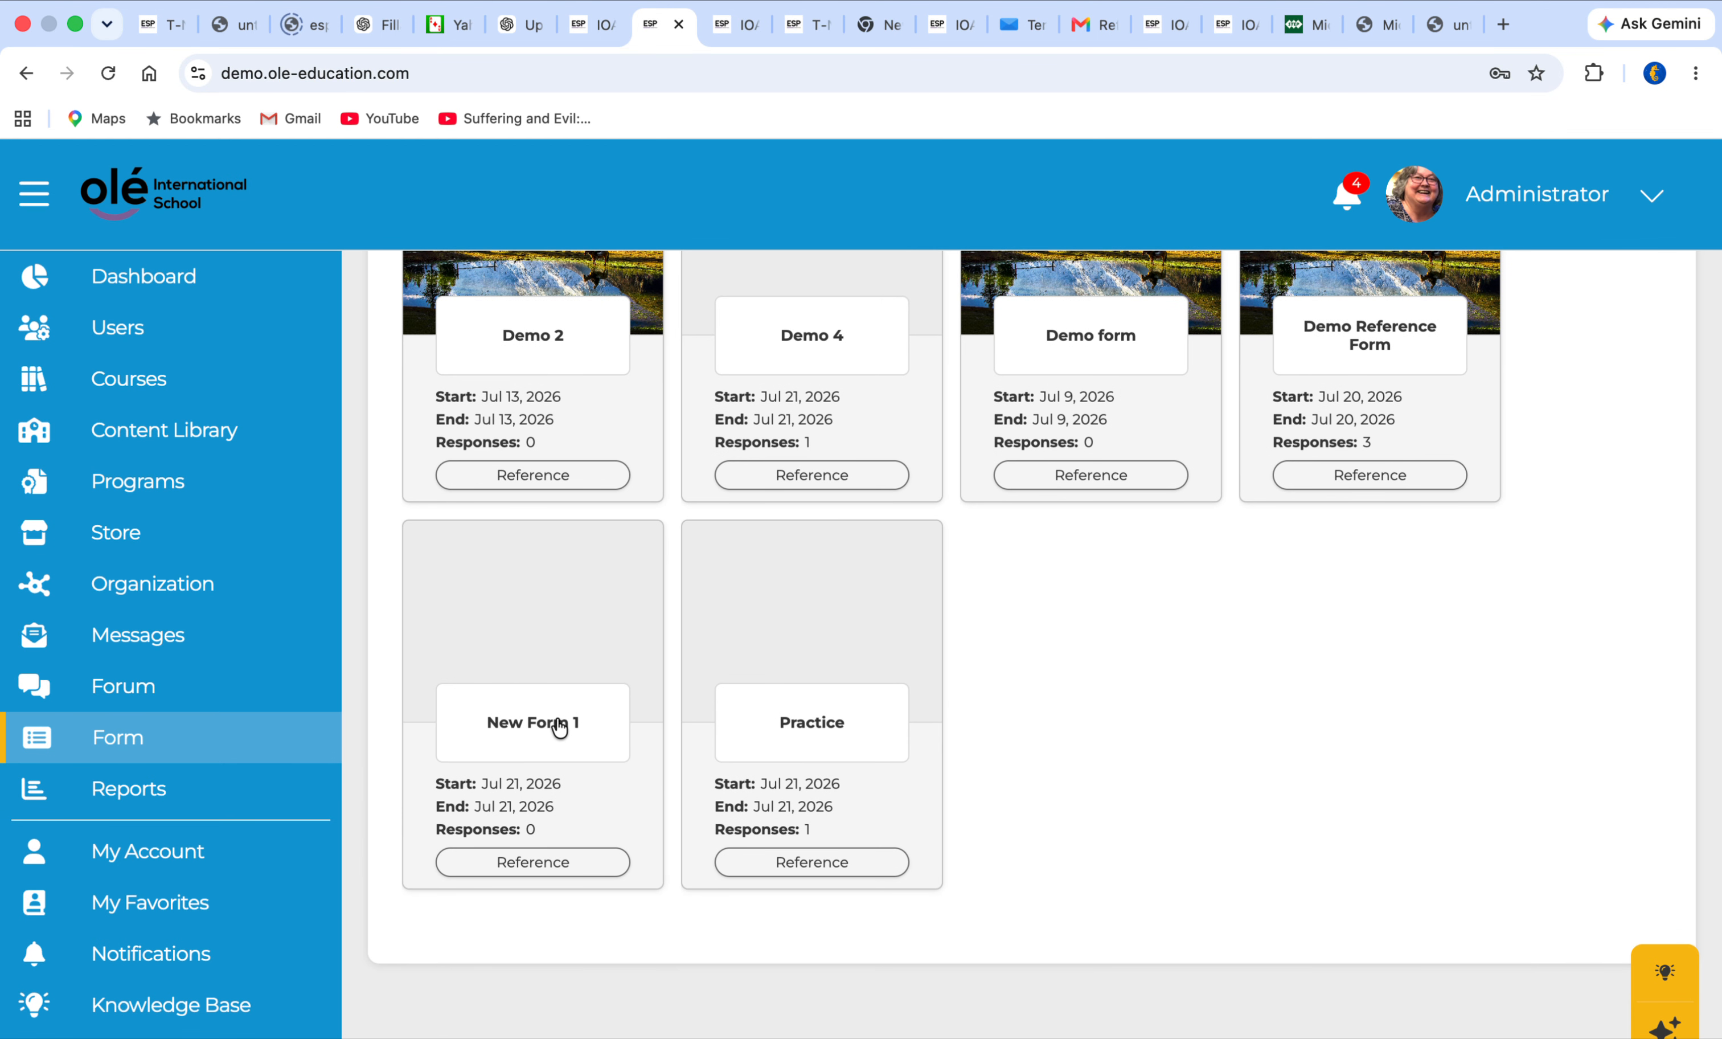
{"action": "scroll", "coordinate": [560, 728], "scroll_direction": "up", "scroll_amount": 1}
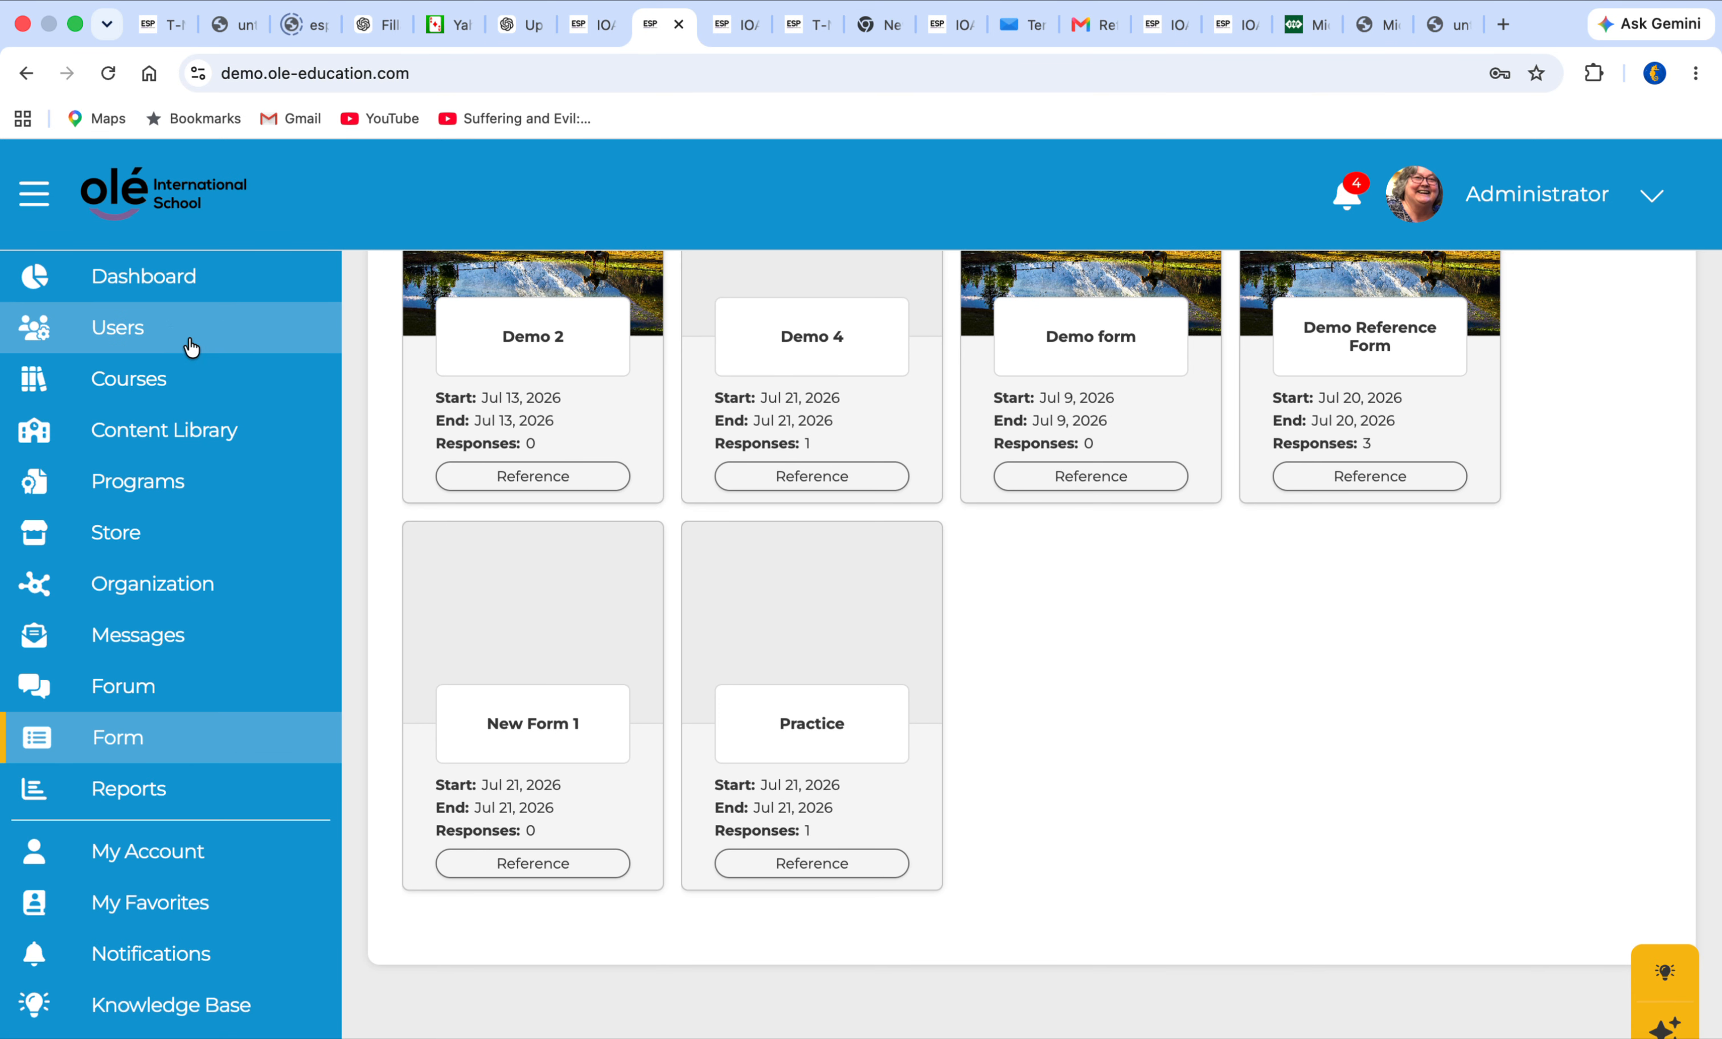
Open the references in the student records of the first user in the active users list
{"action": "left_click", "coordinate": [142, 339]}
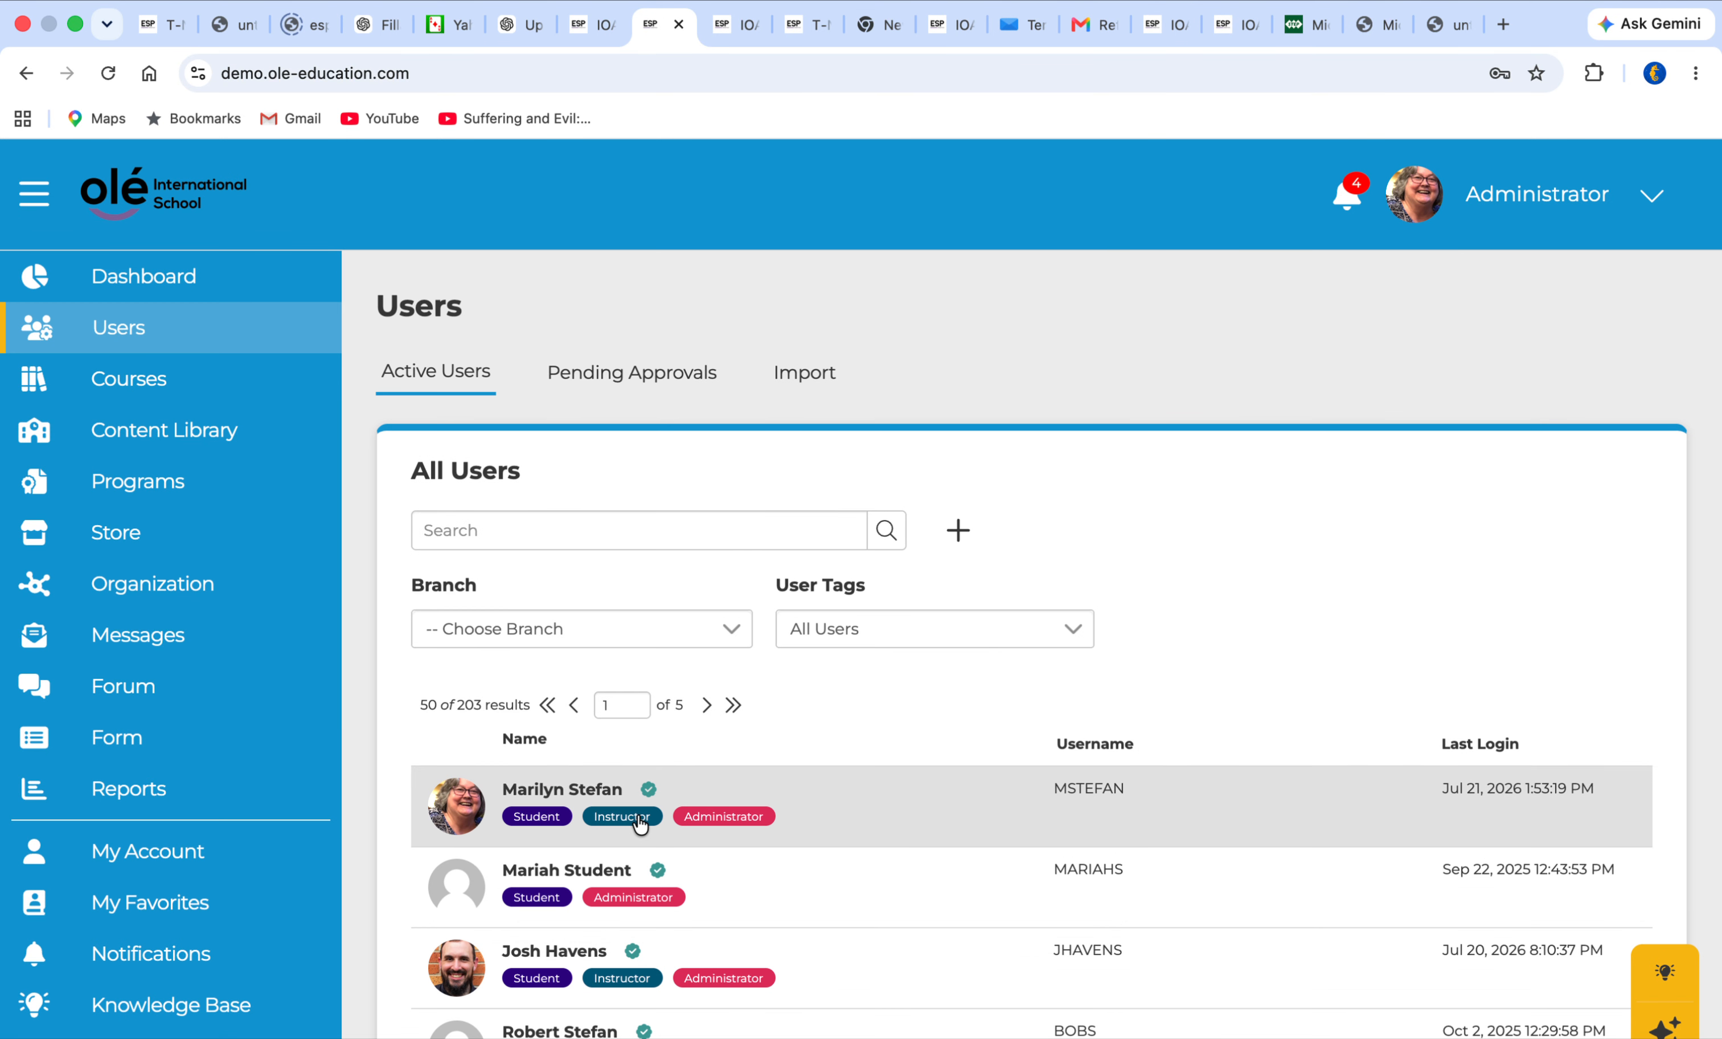
{"action": "left_click", "coordinate": [639, 821]}
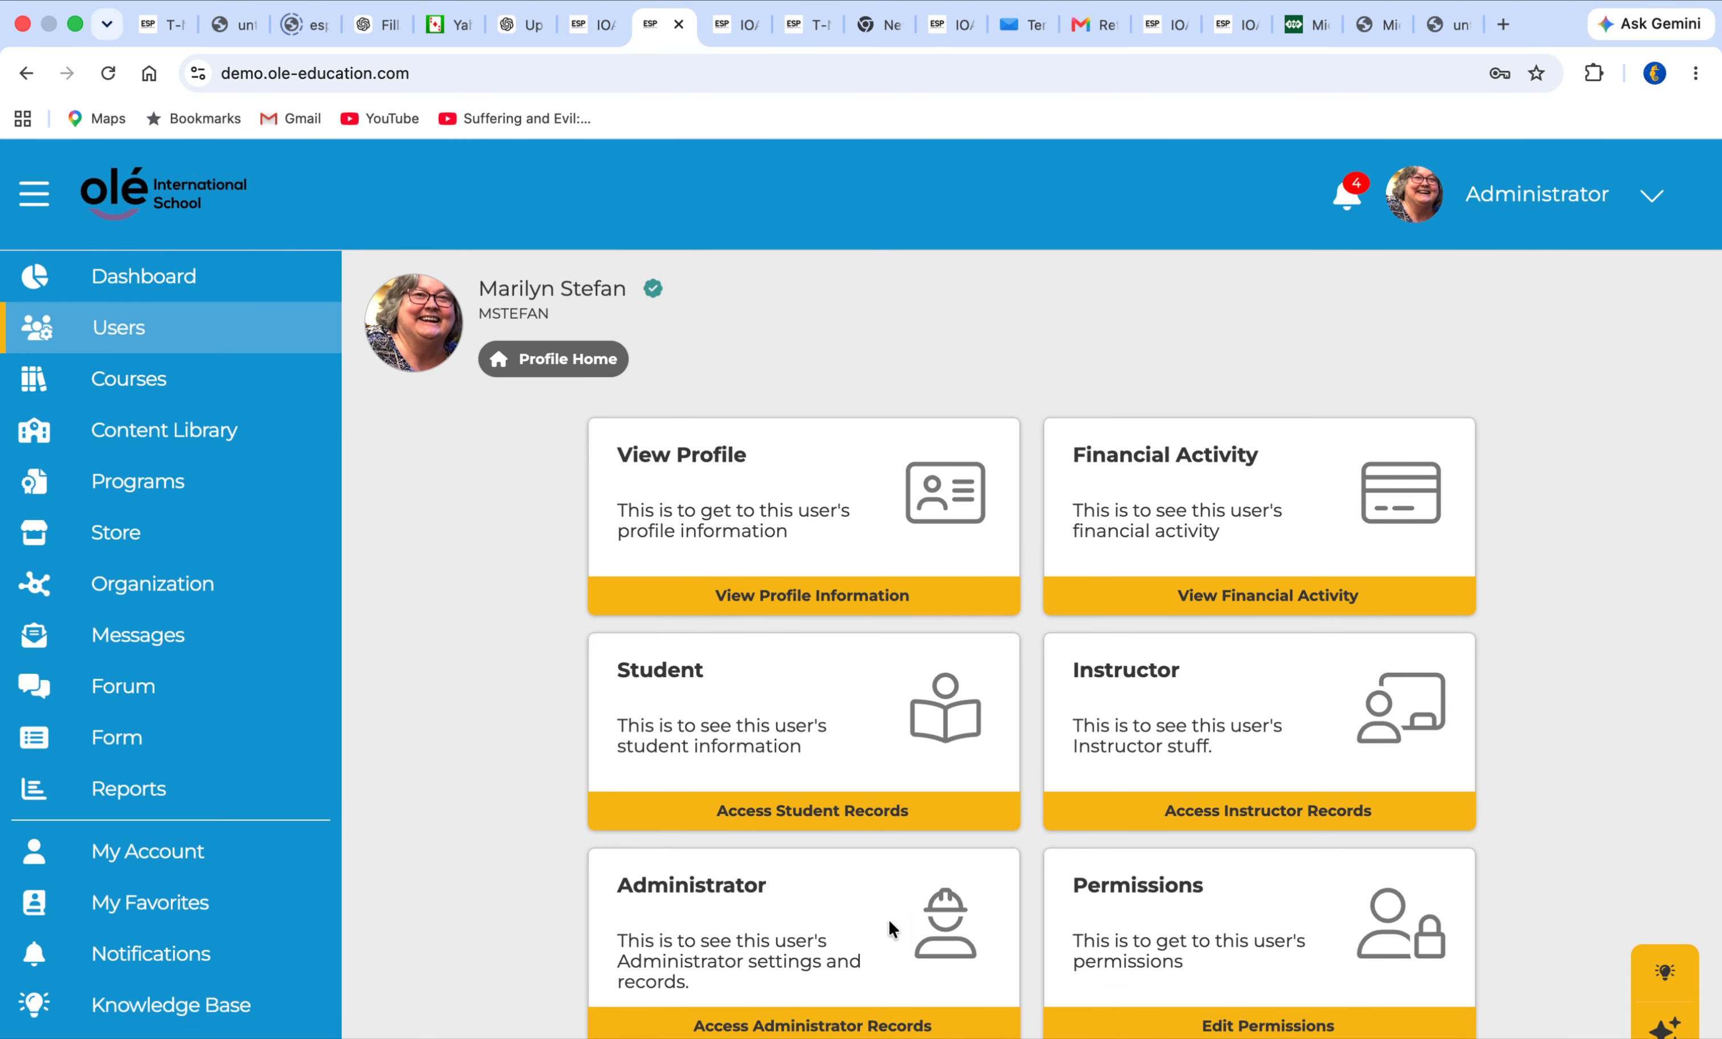
{"action": "scroll", "coordinate": [861, 916], "scroll_direction": "down", "scroll_amount": 2}
{"action": "left_click", "coordinate": [773, 678]}
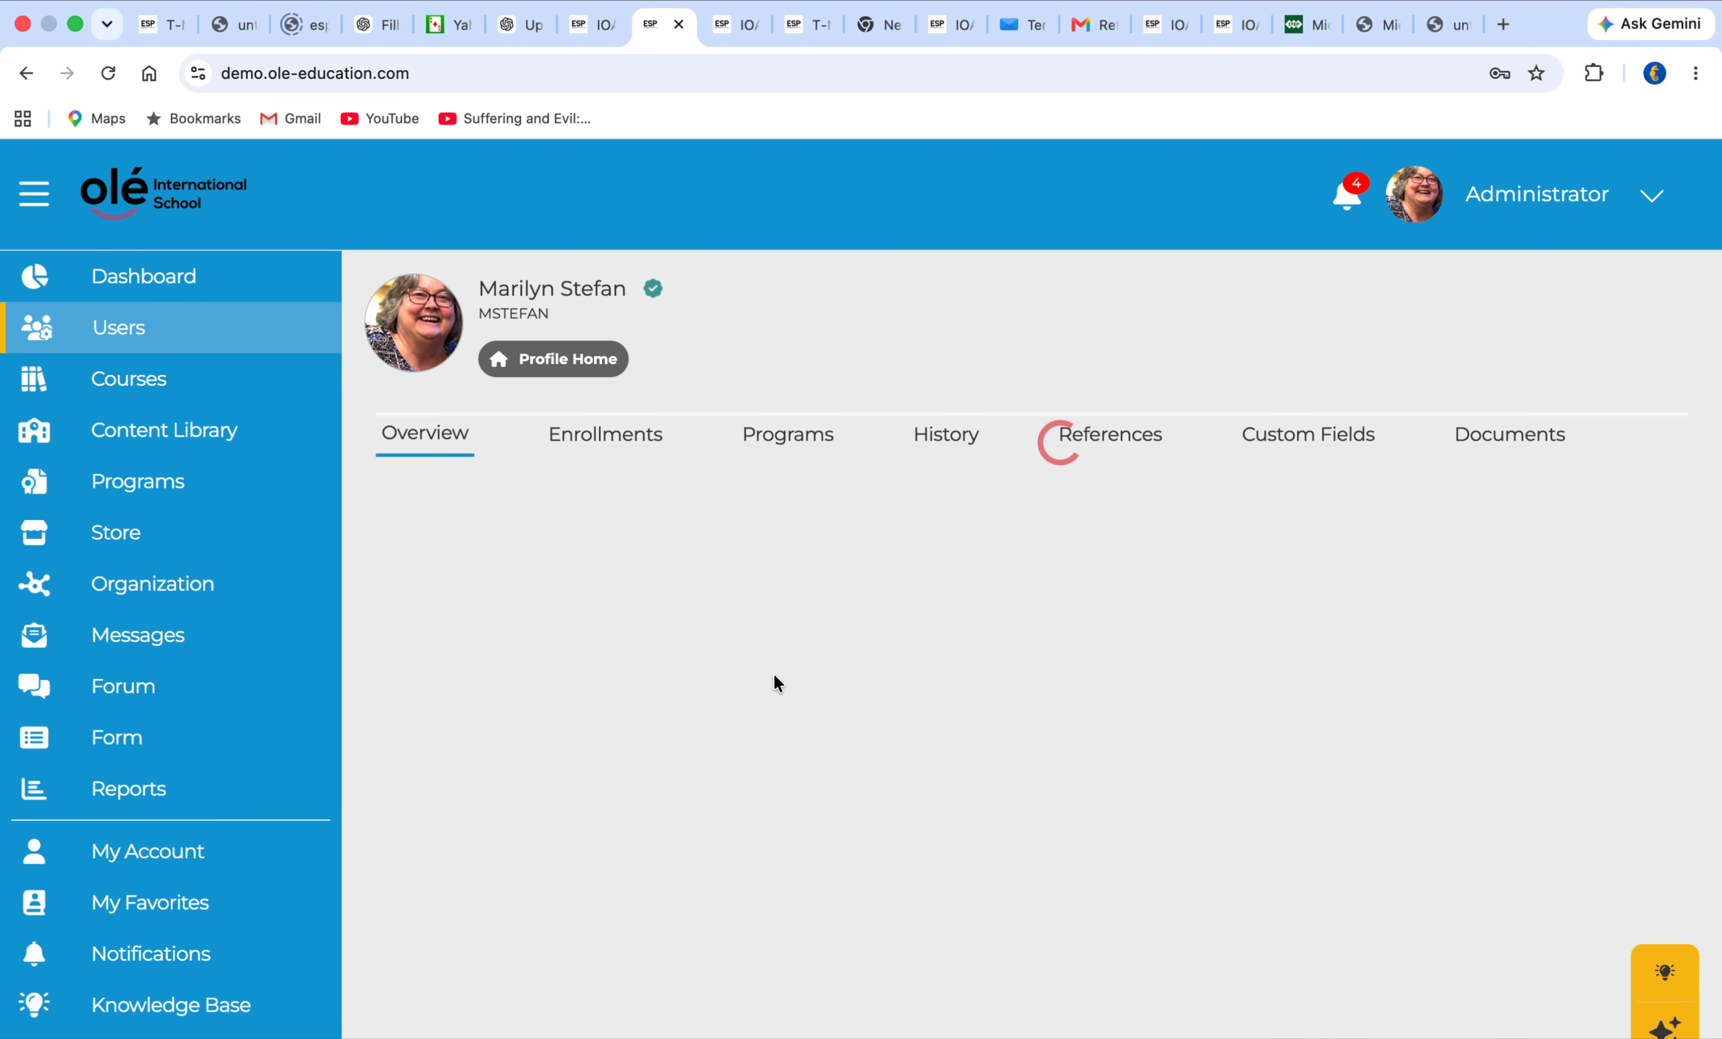
{"action": "left_click", "coordinate": [1111, 440]}
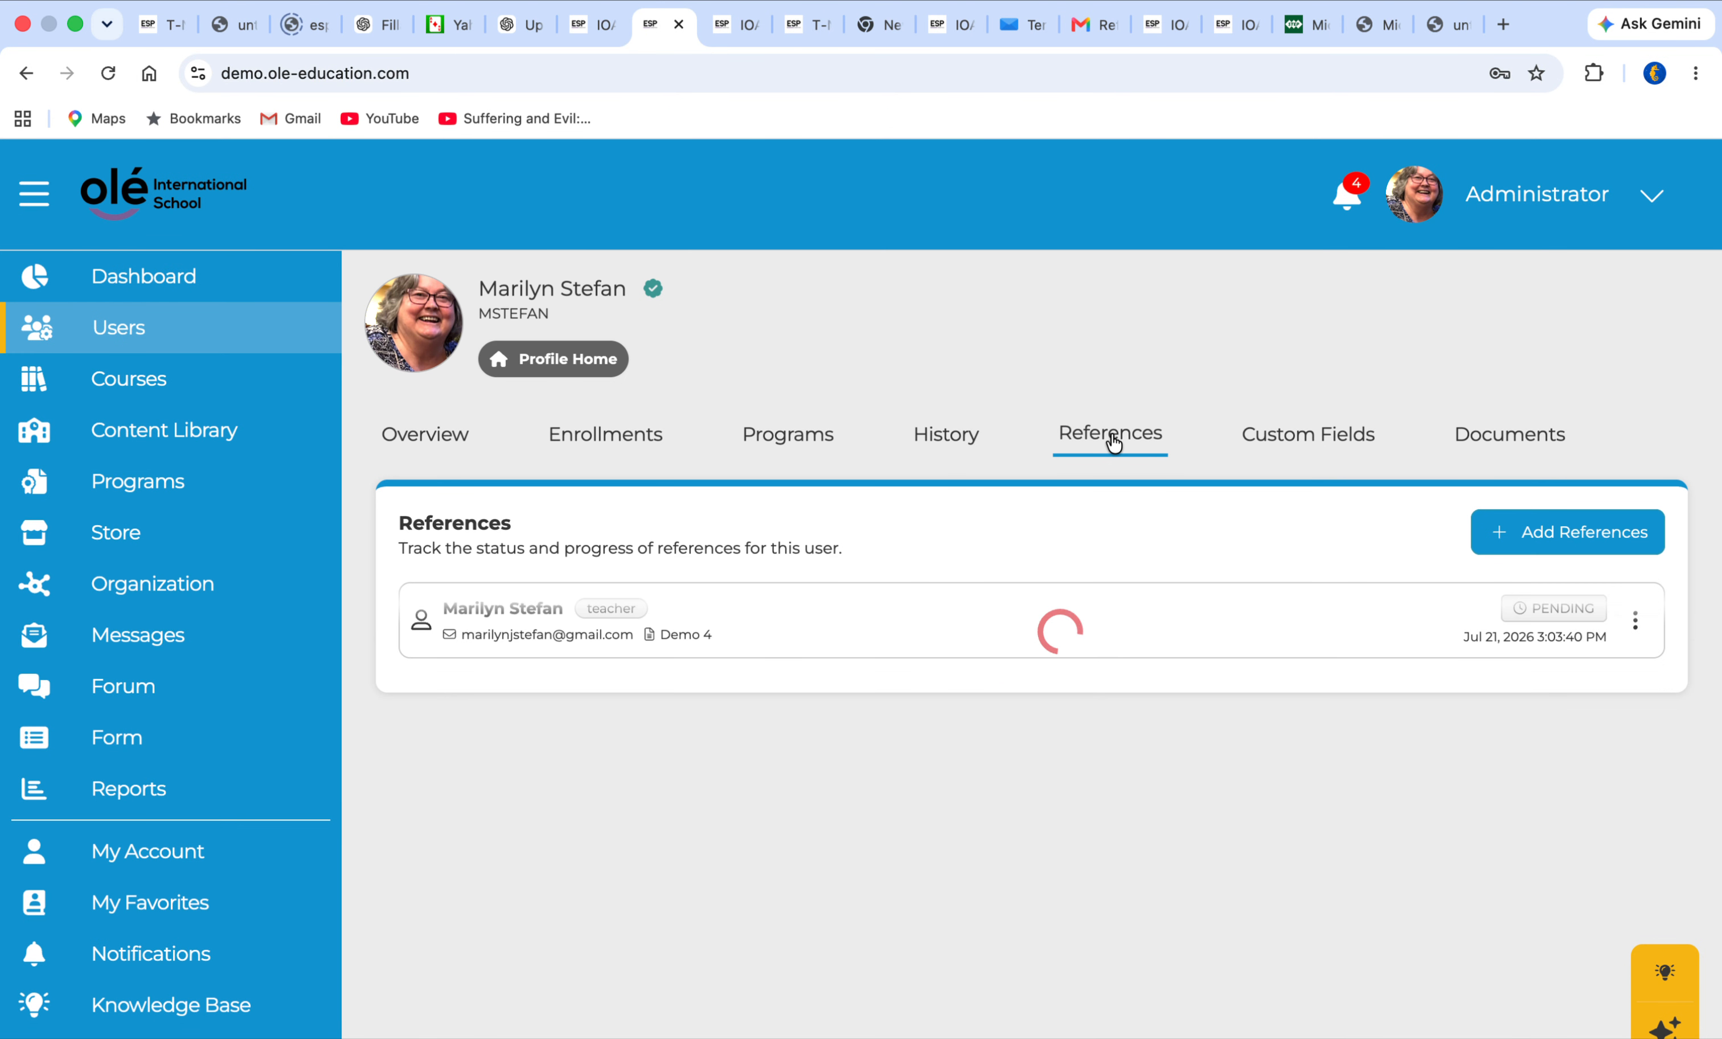
Start a reference request for the student, check that New Form 1 is among the form choices, and cancel the request
{"action": "left_click", "coordinate": [1518, 537]}
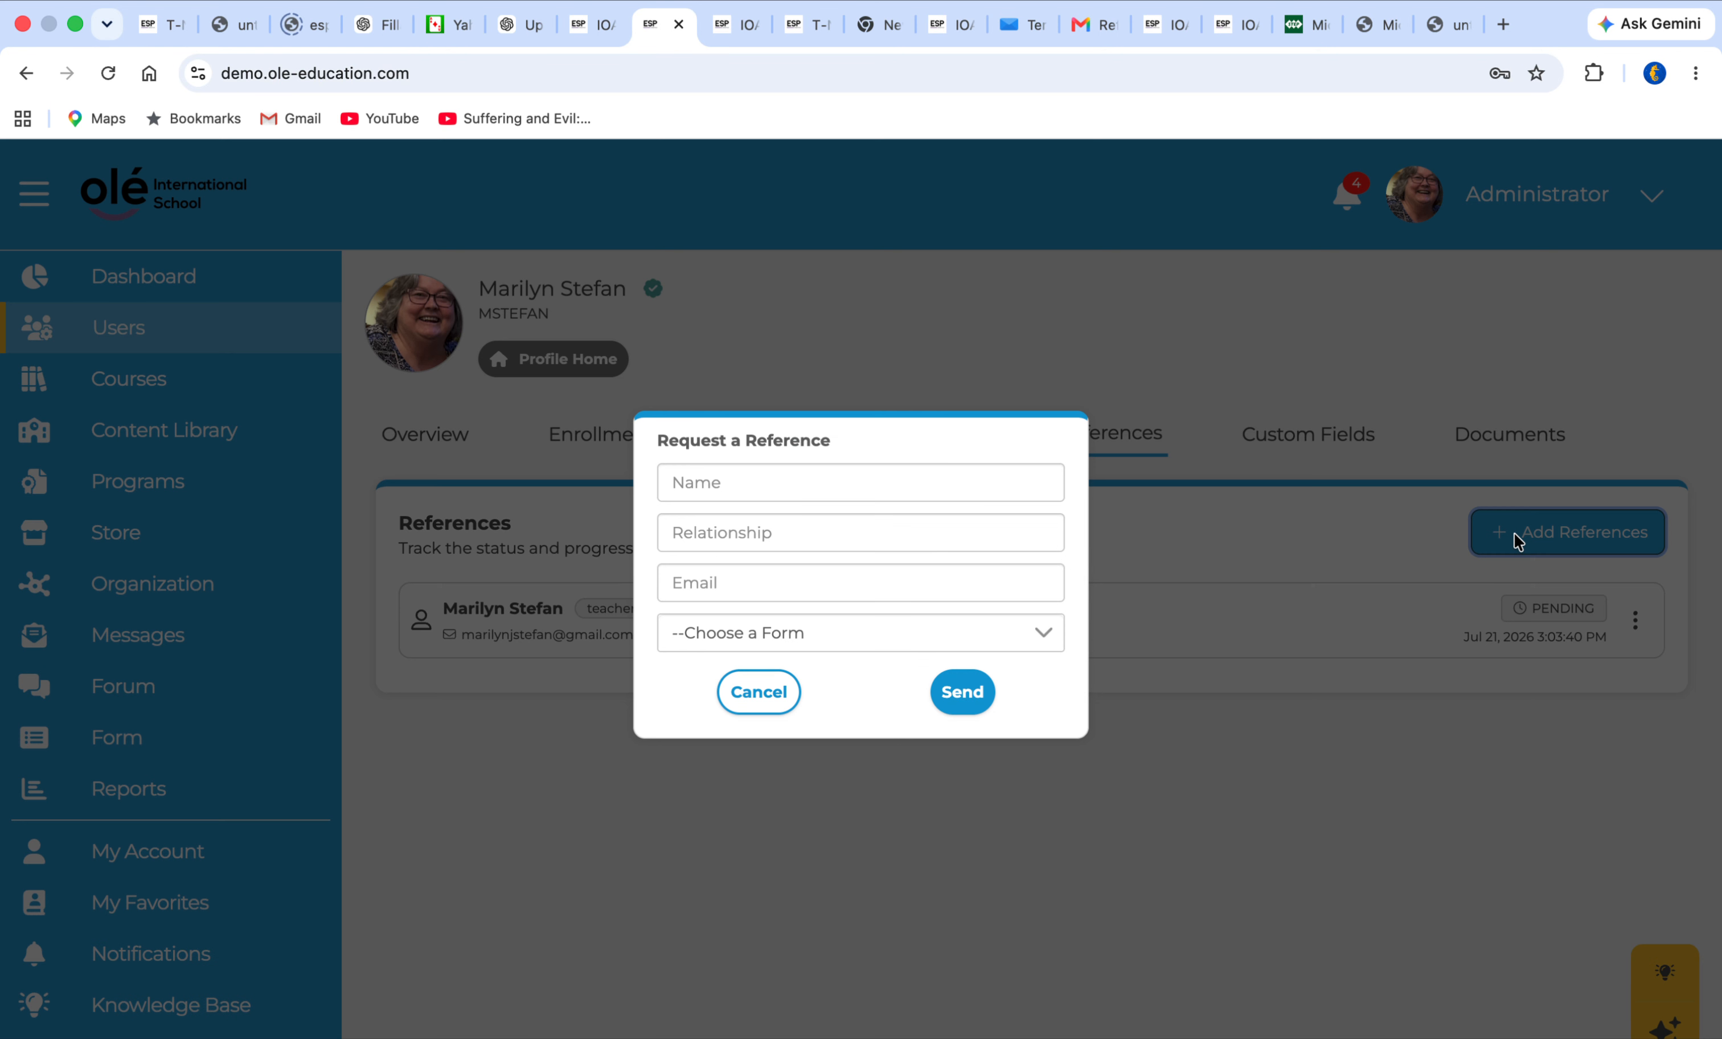
{"action": "left_click", "coordinate": [1029, 641]}
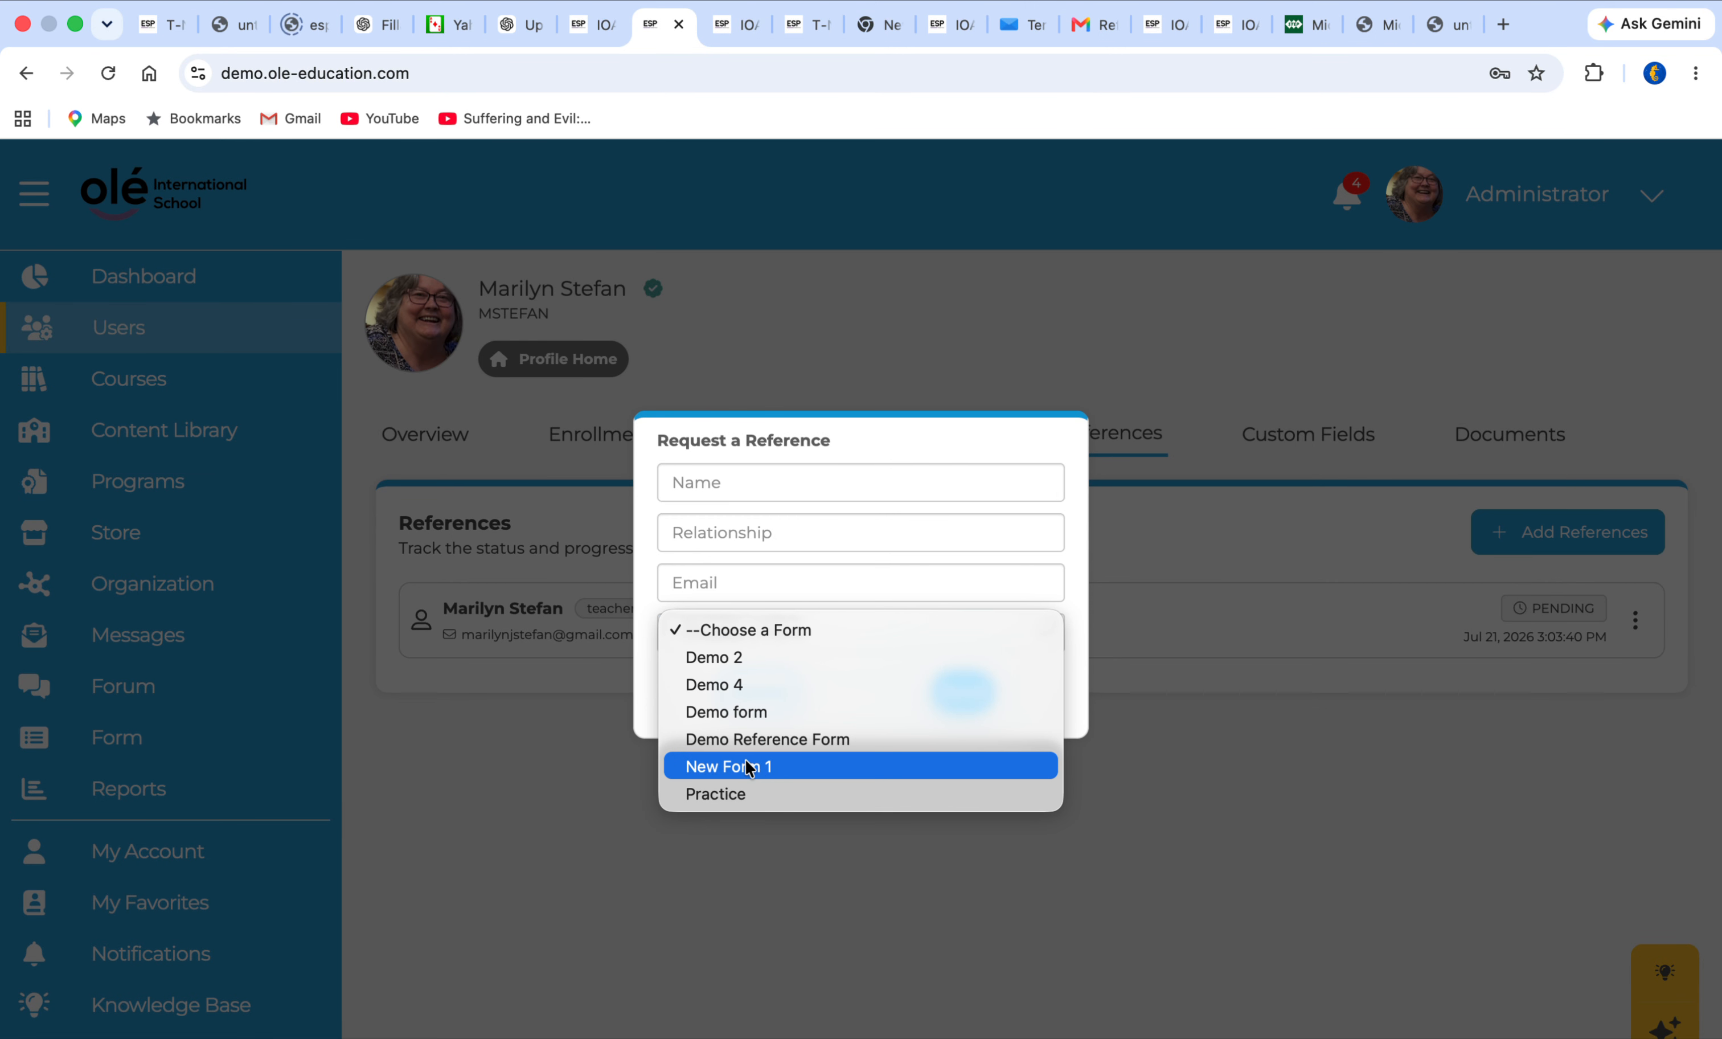
{"action": "left_click", "coordinate": [643, 868]}
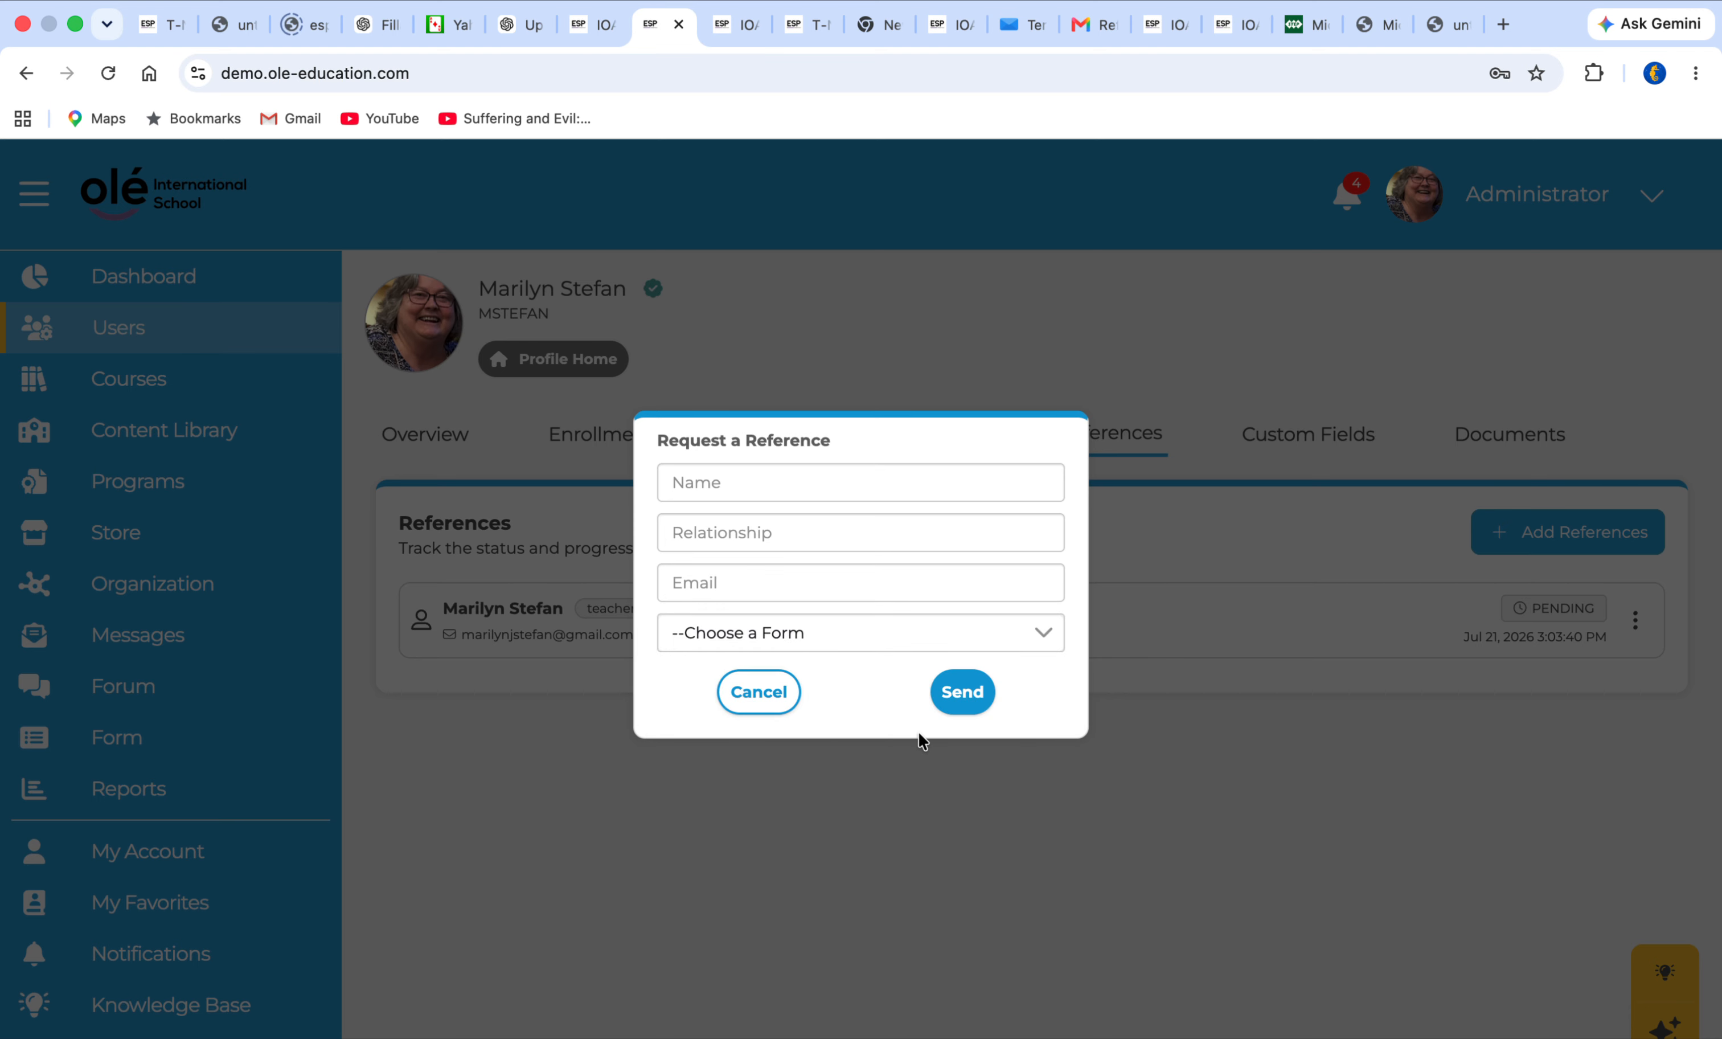
{"action": "left_click", "coordinate": [764, 692]}
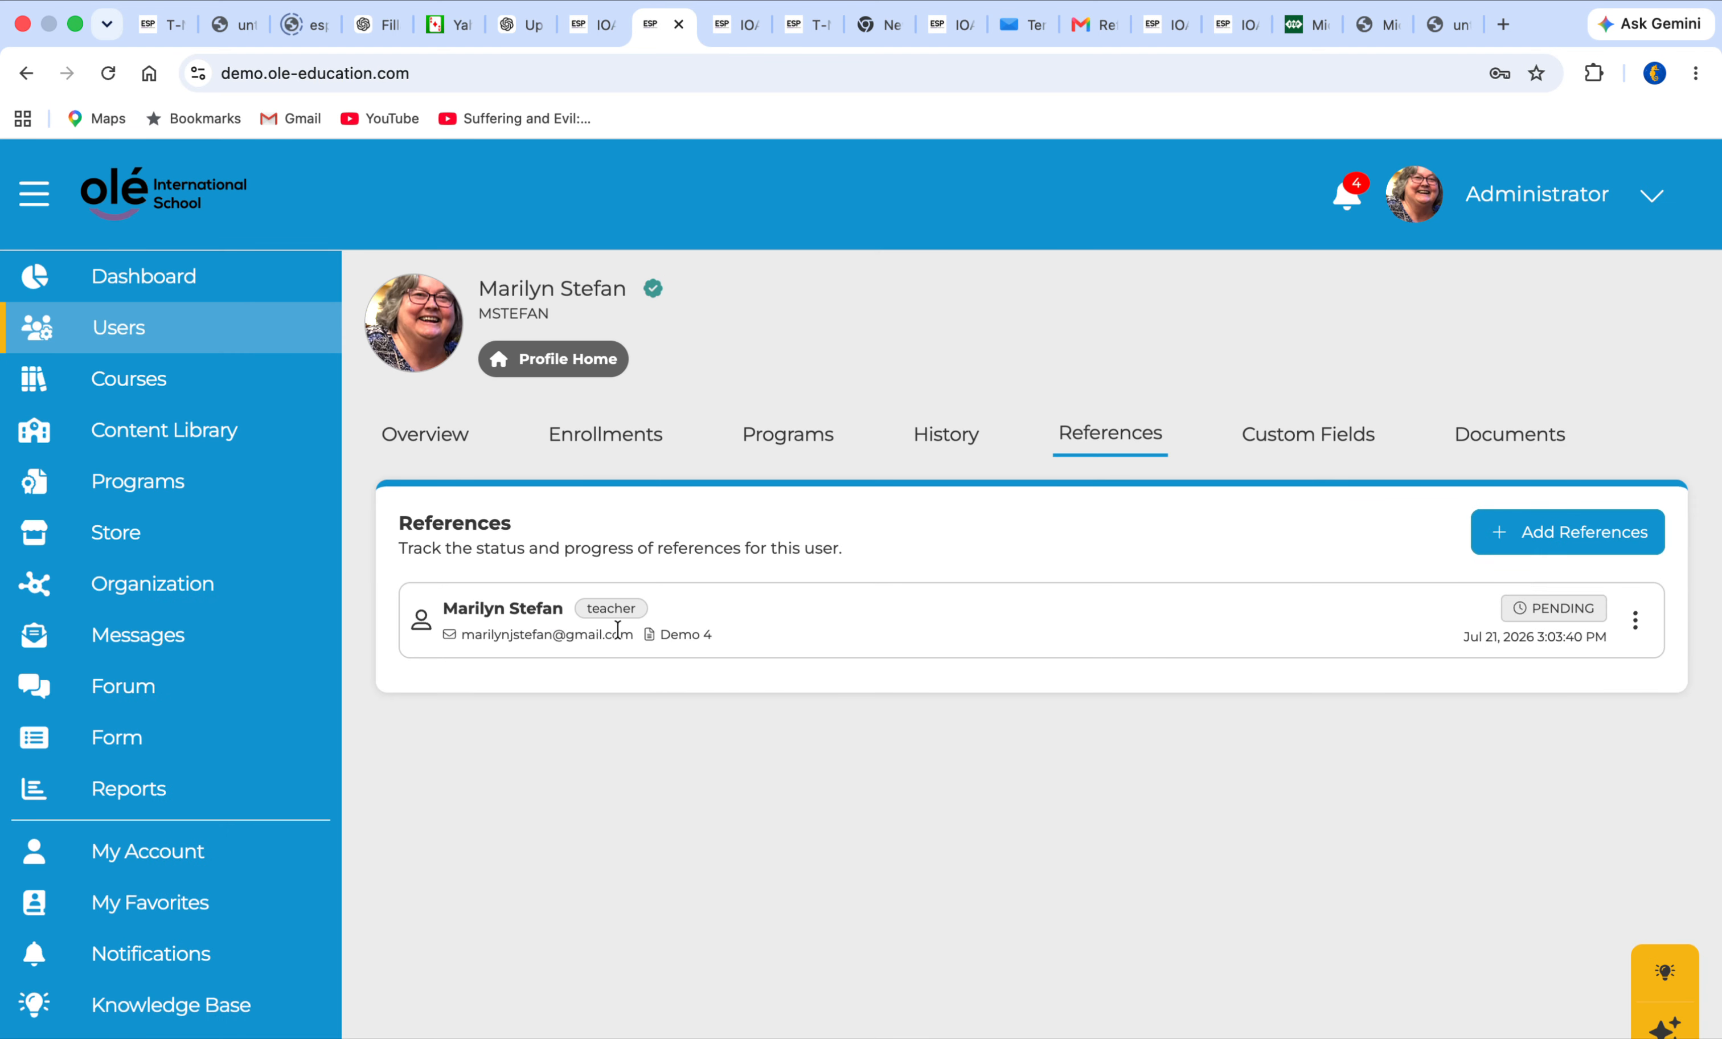
Return to the users list and open the references in the same user's instructor records
{"action": "left_click", "coordinate": [143, 336]}
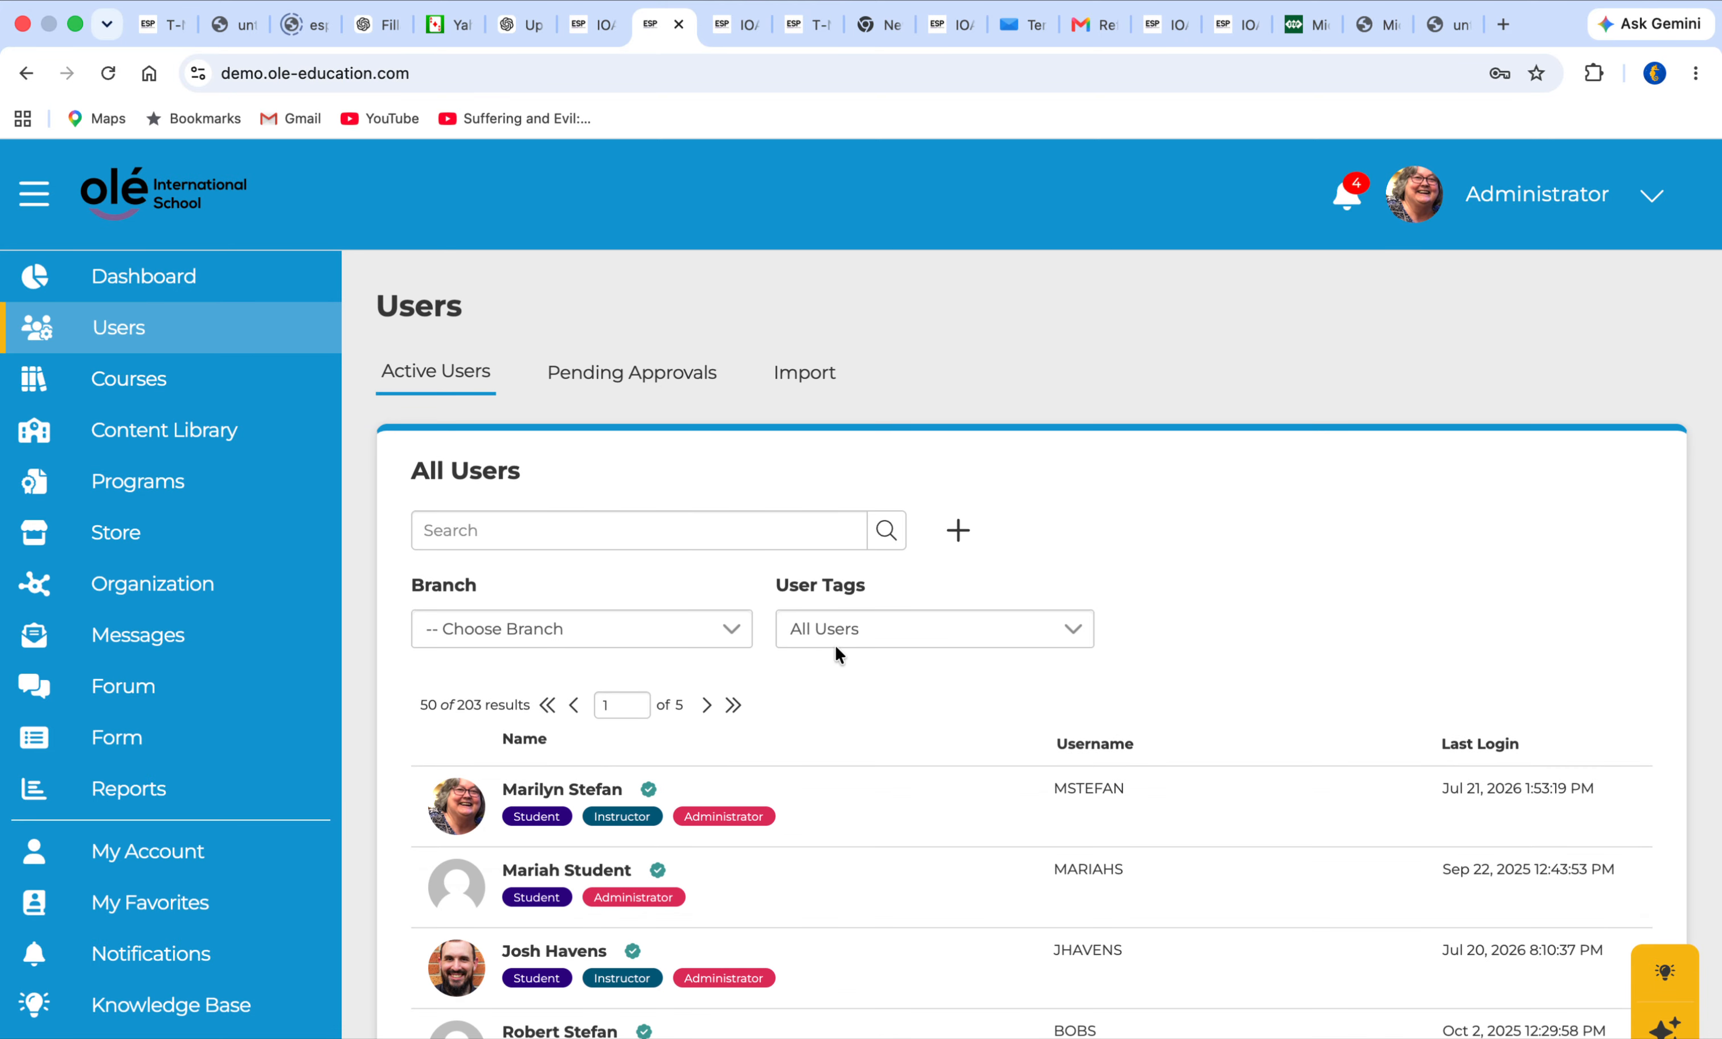
{"action": "left_click", "coordinate": [647, 815]}
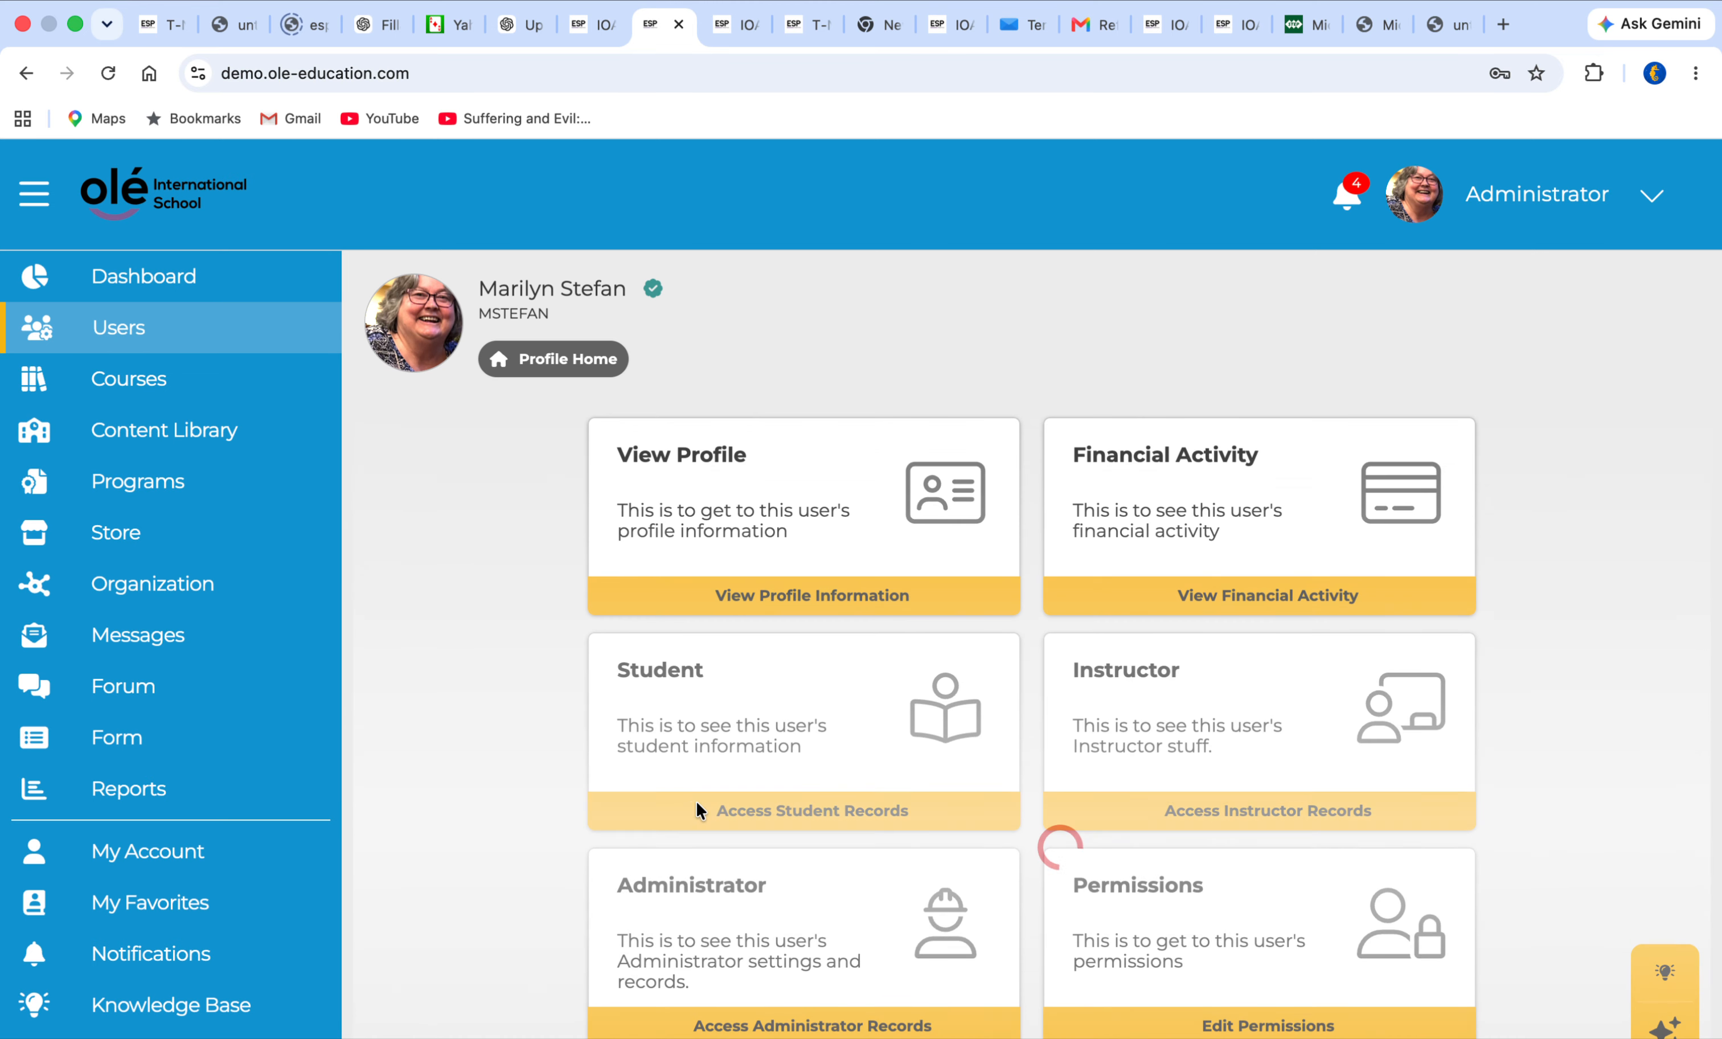
{"action": "scroll", "coordinate": [1011, 693], "scroll_direction": "down", "scroll_amount": 3}
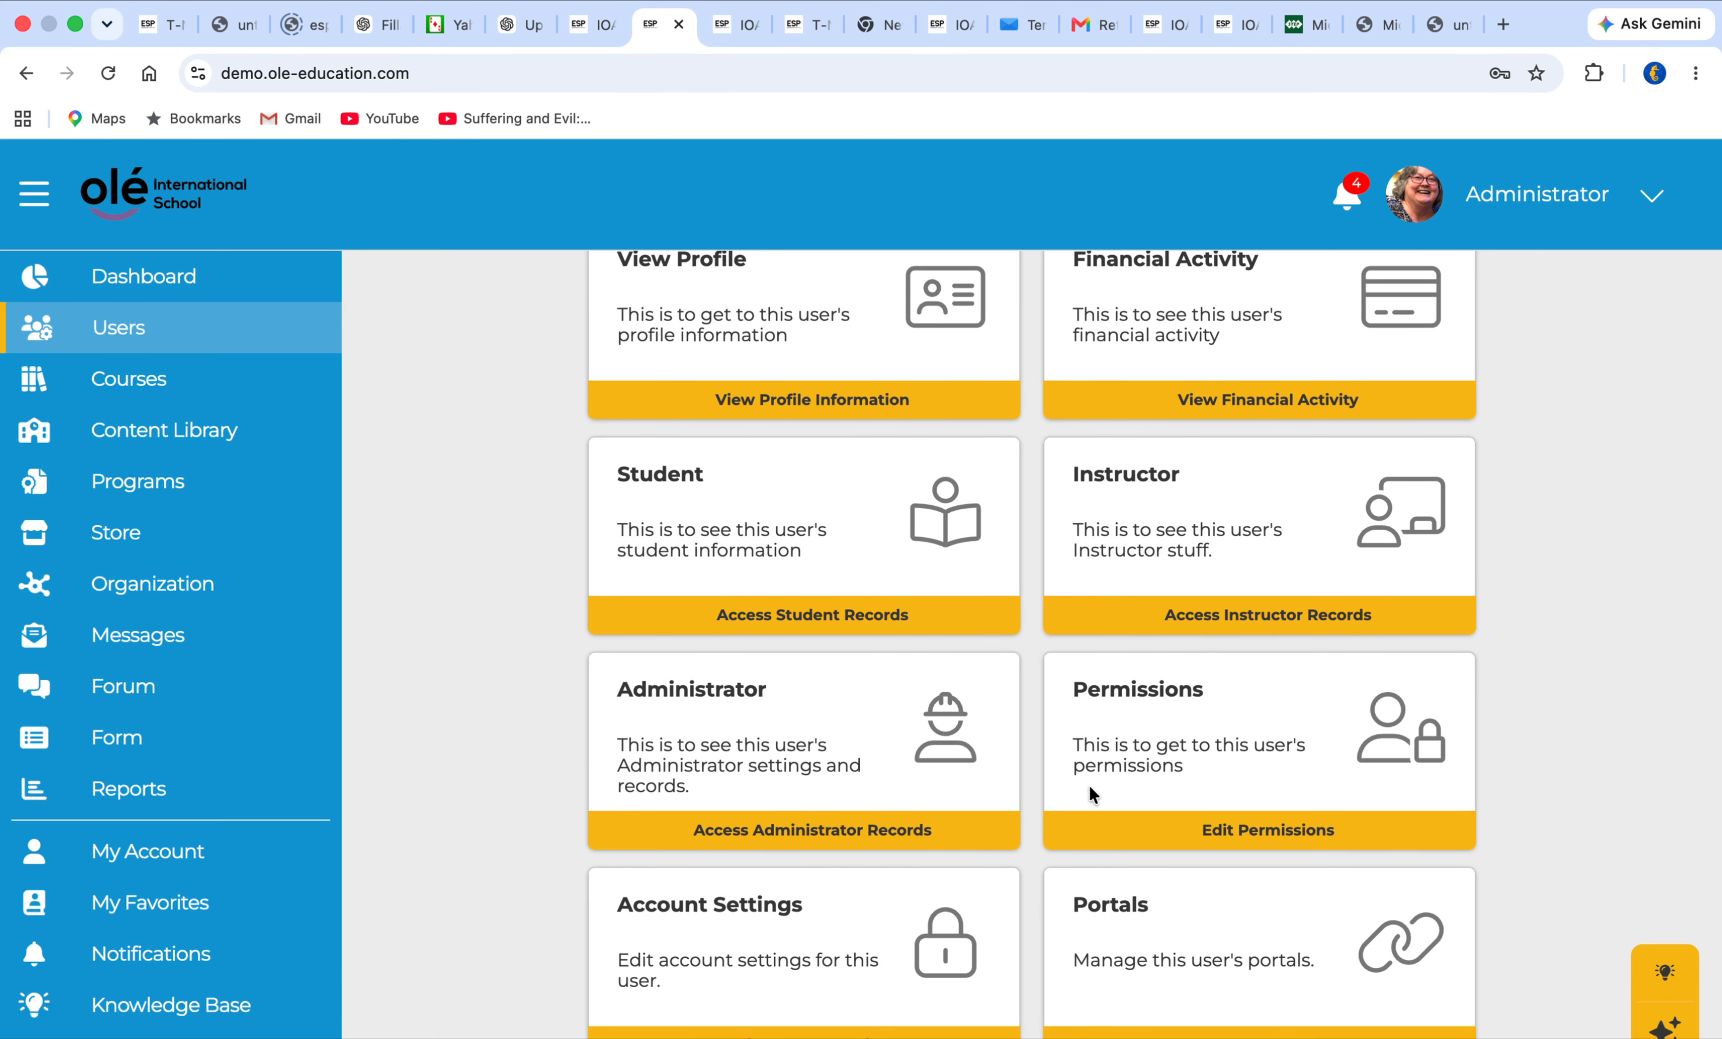
{"action": "left_click", "coordinate": [1265, 608]}
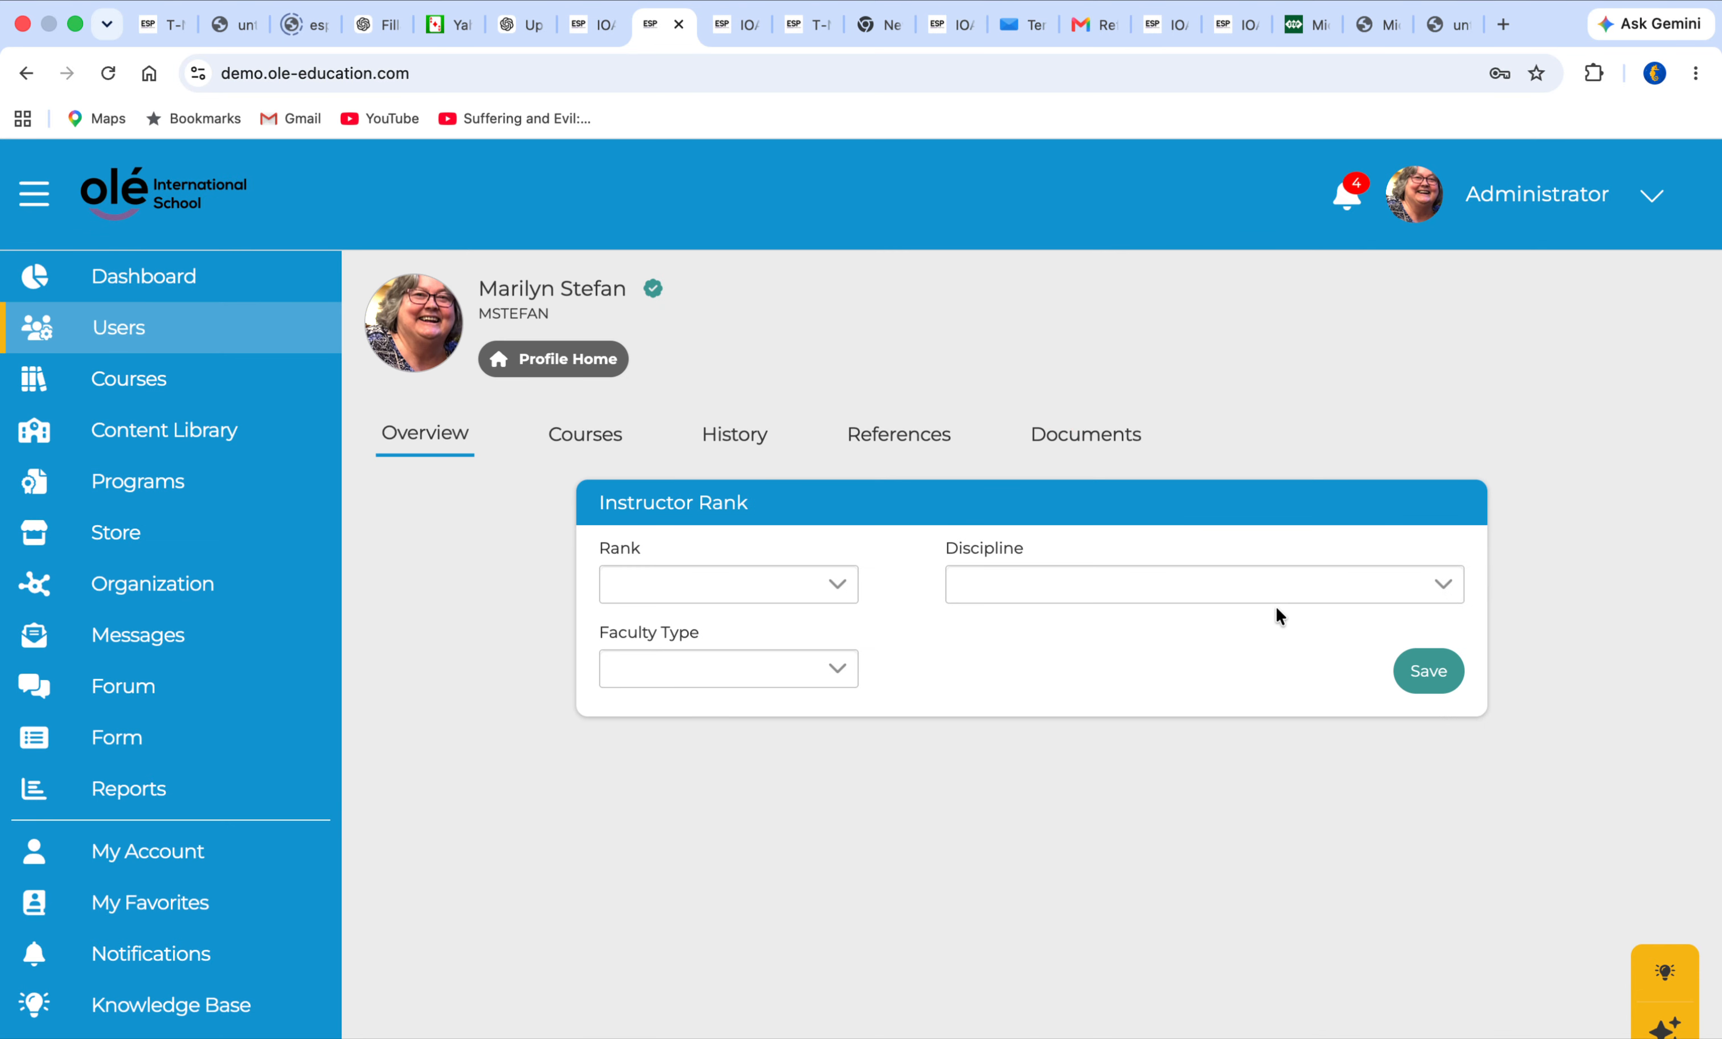
{"action": "left_click", "coordinate": [910, 438]}
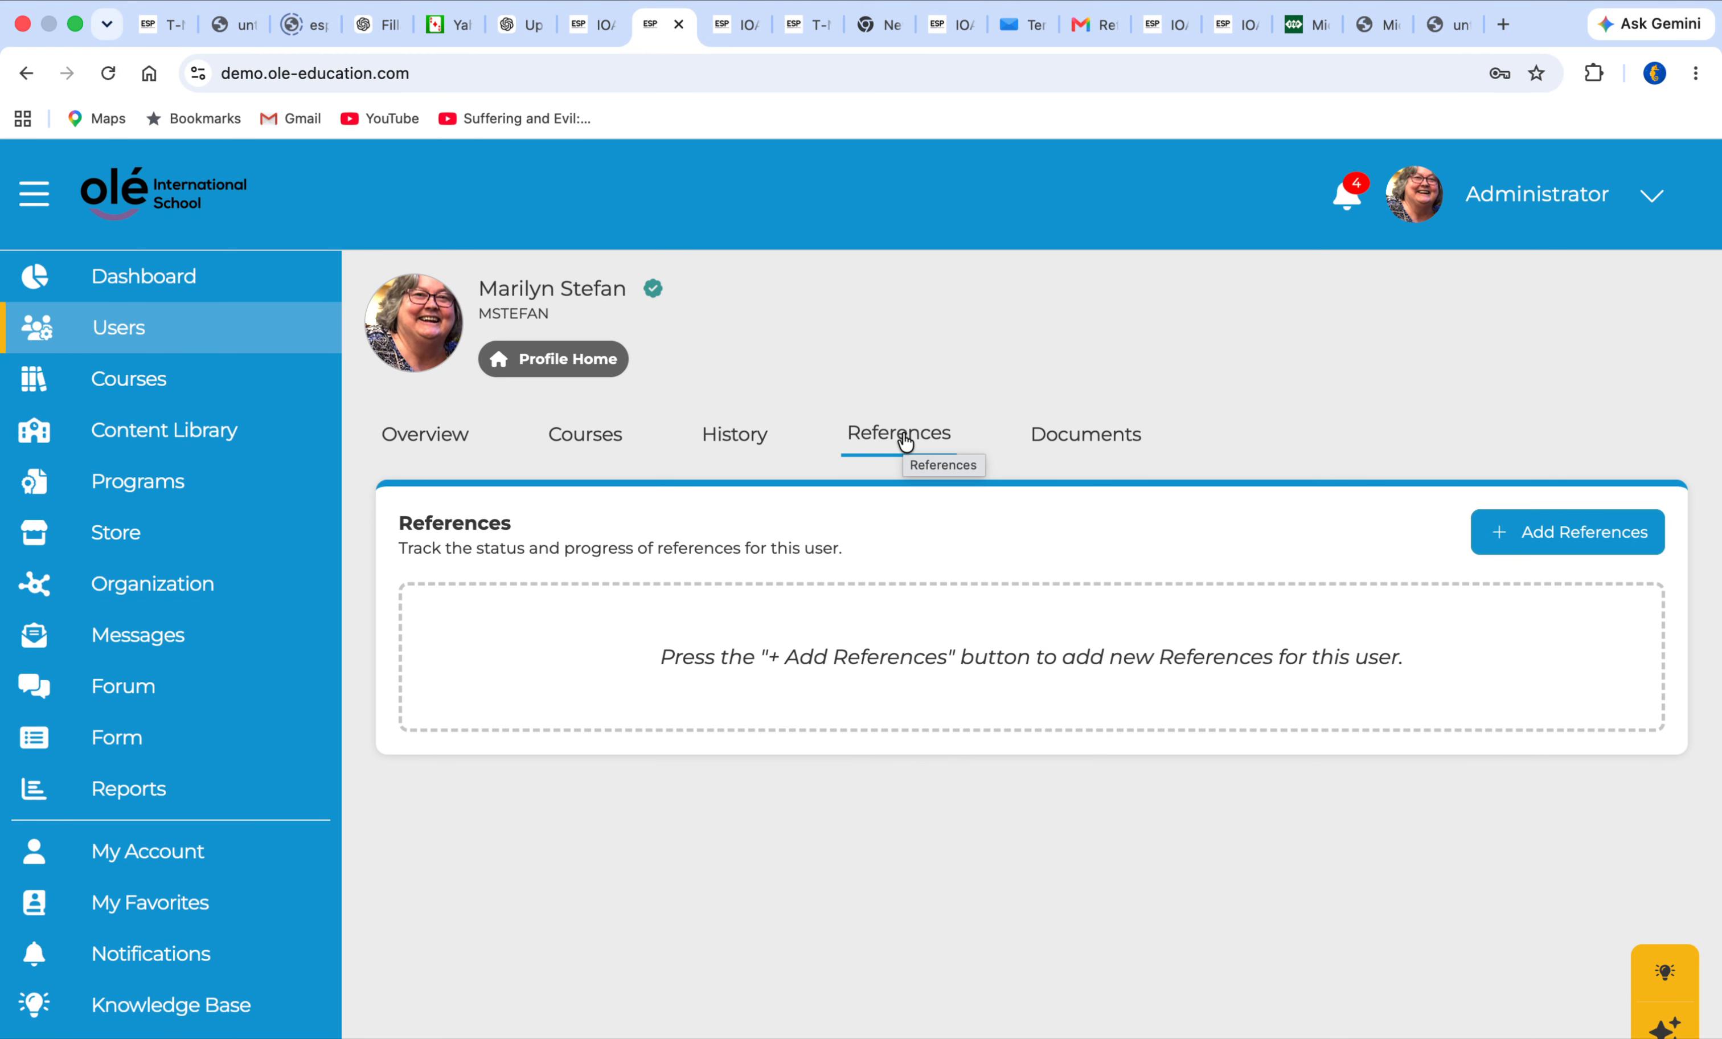
Start a reference request from the instructor records, check the form choices, and cancel the request
{"action": "left_click", "coordinate": [1502, 537]}
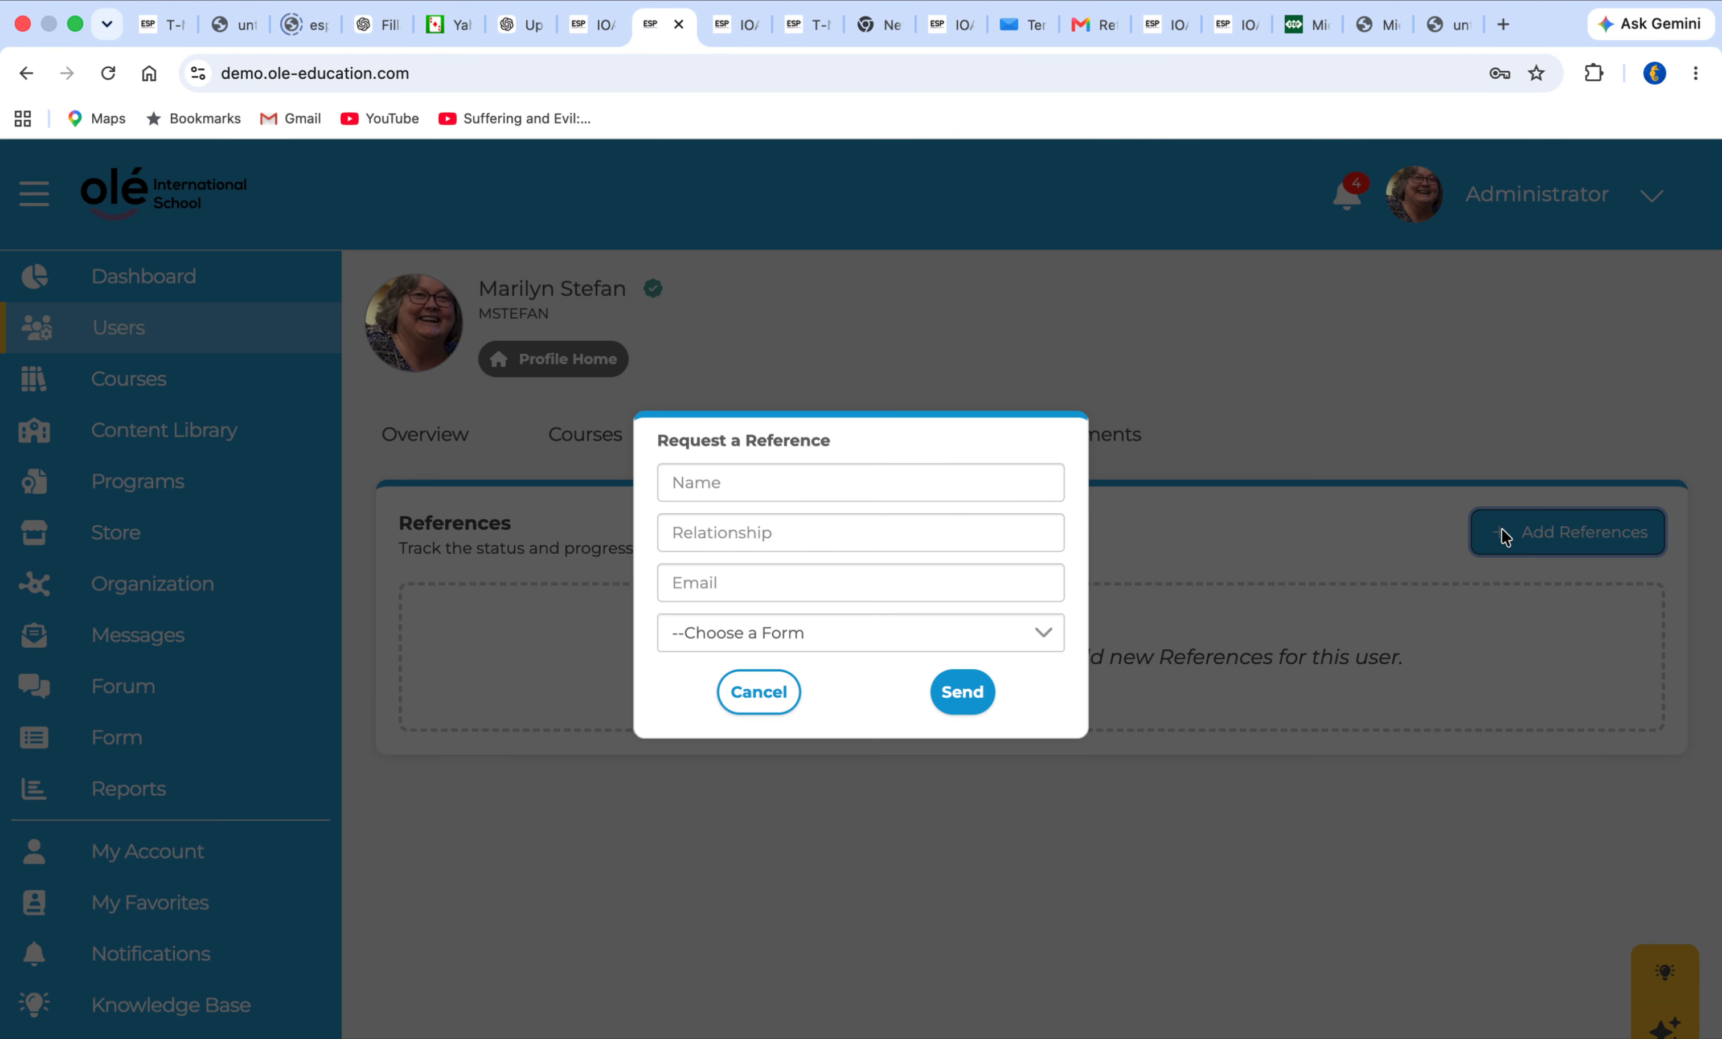
{"action": "left_click", "coordinate": [1043, 634]}
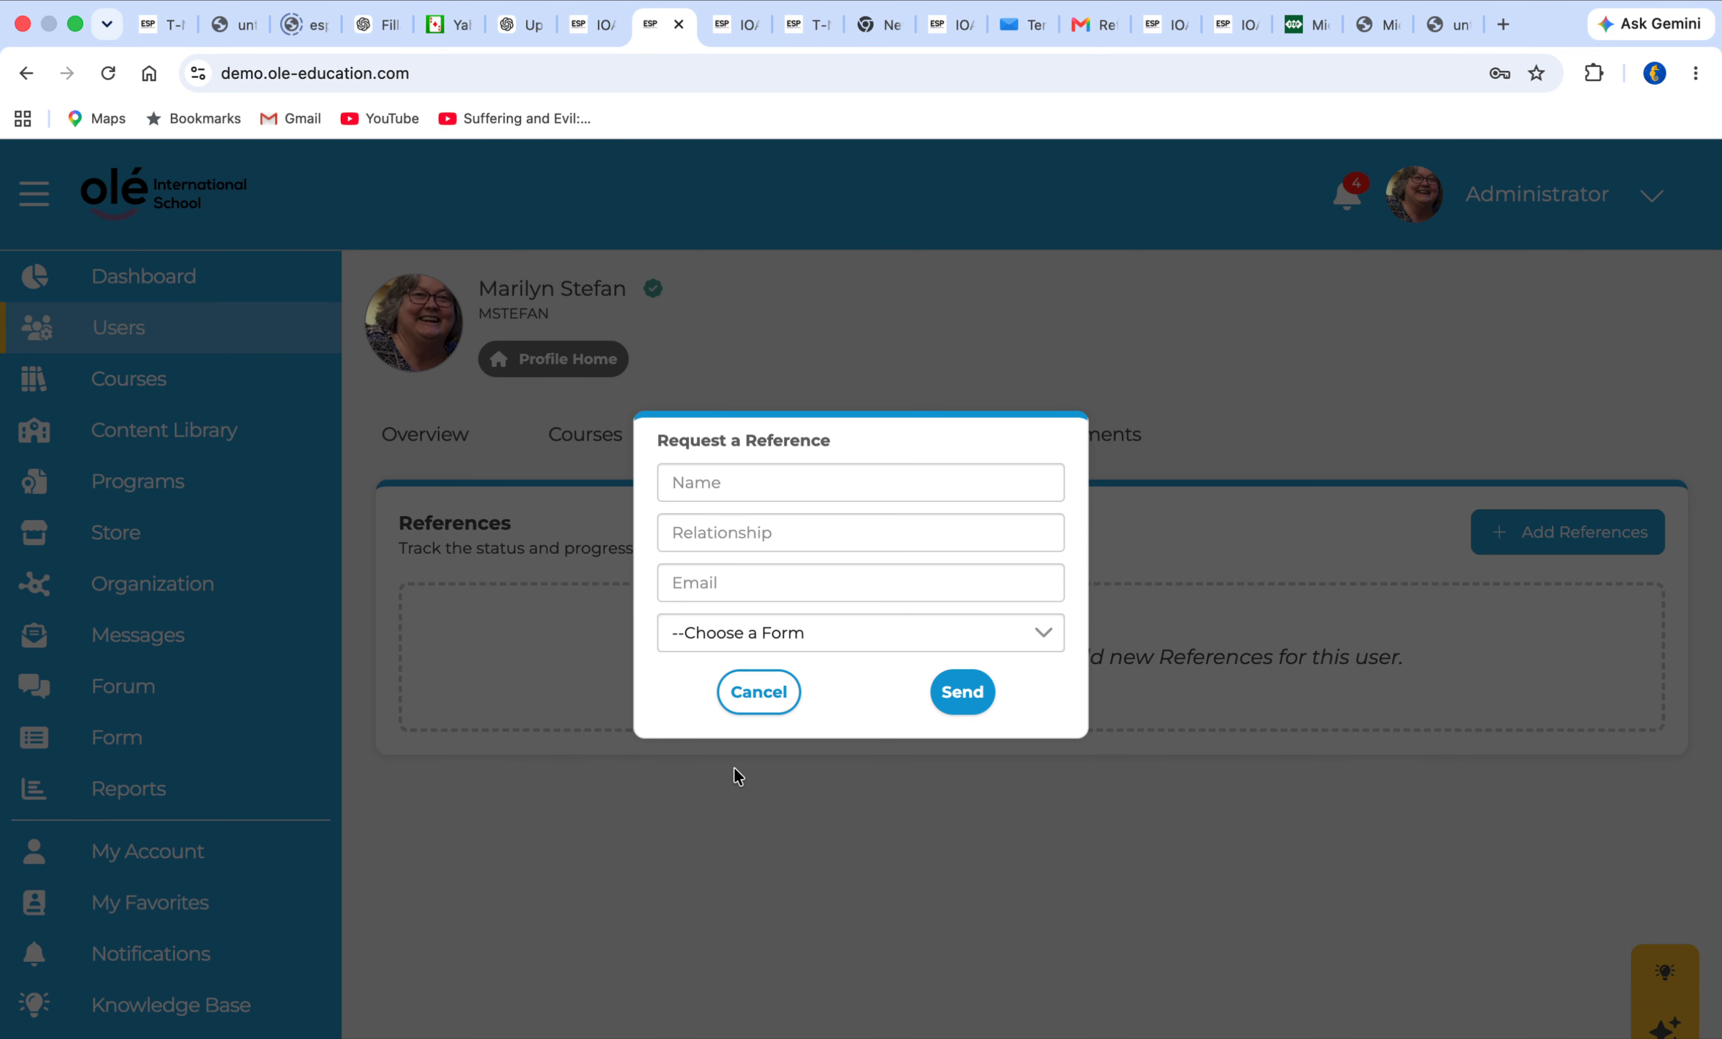
{"action": "left_click", "coordinate": [761, 693]}
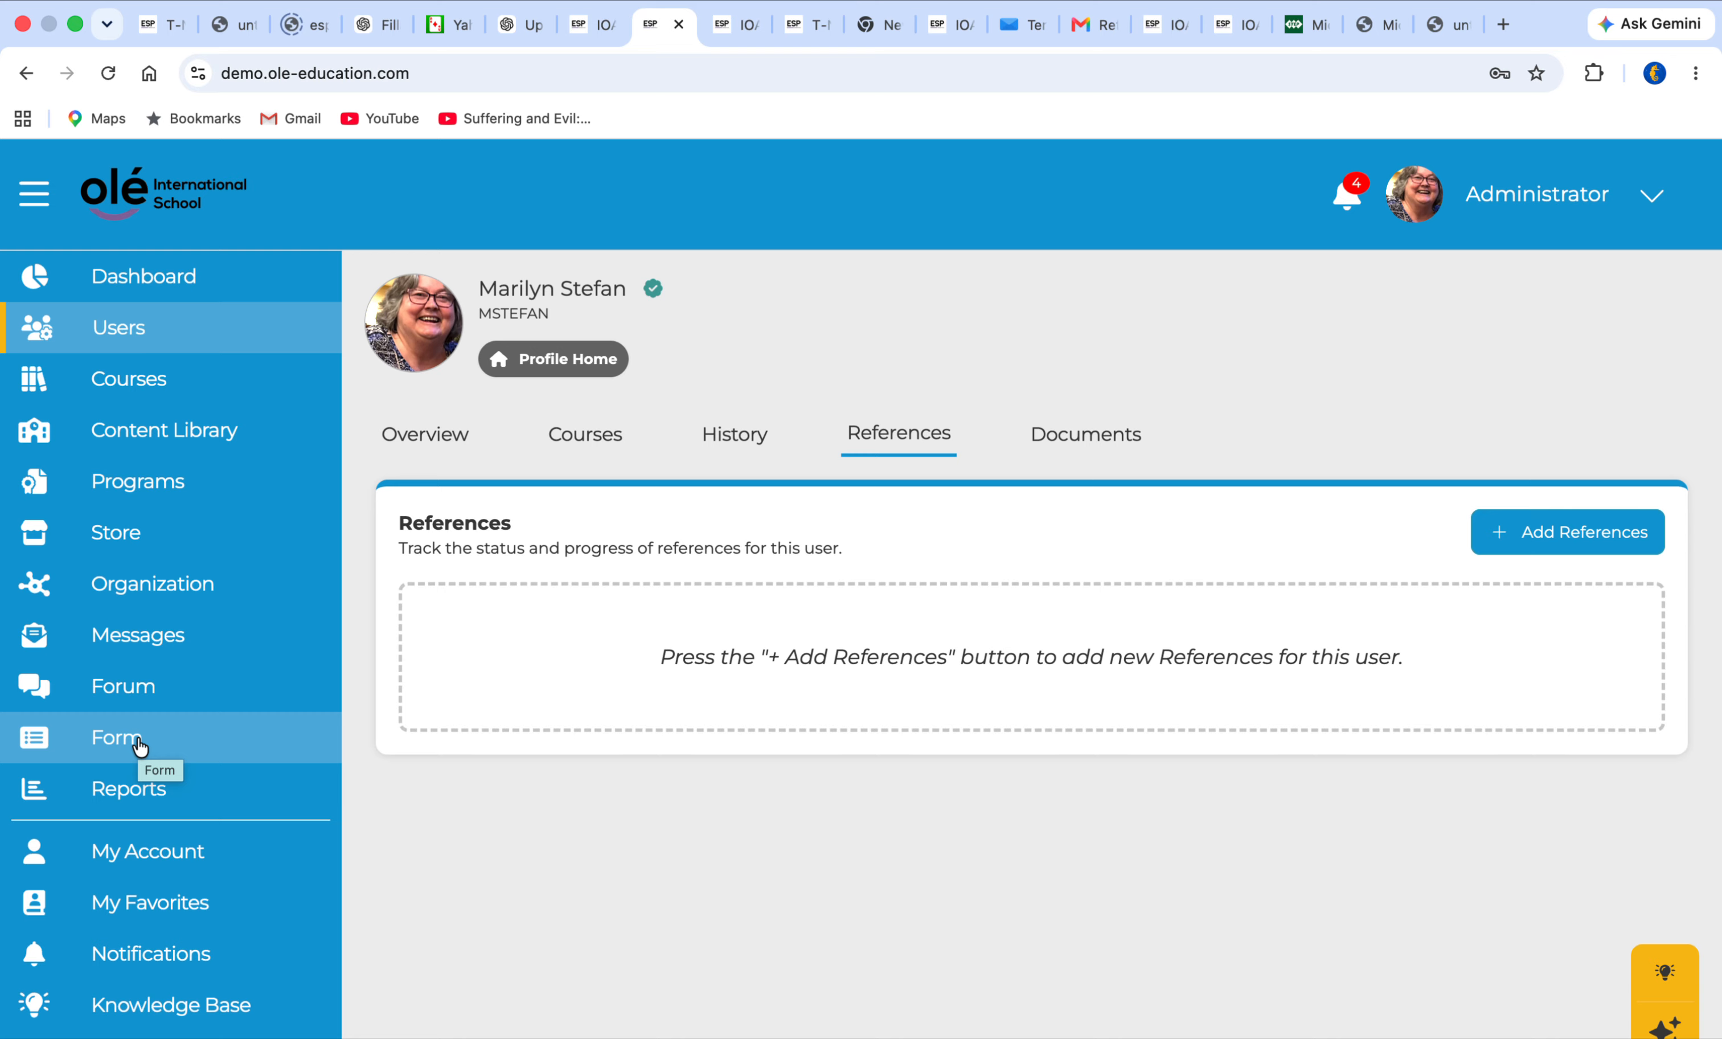
Look at the account's role choices, then go to the forms list and filter the active forms by Account Creation
{"action": "left_click", "coordinate": [1652, 196]}
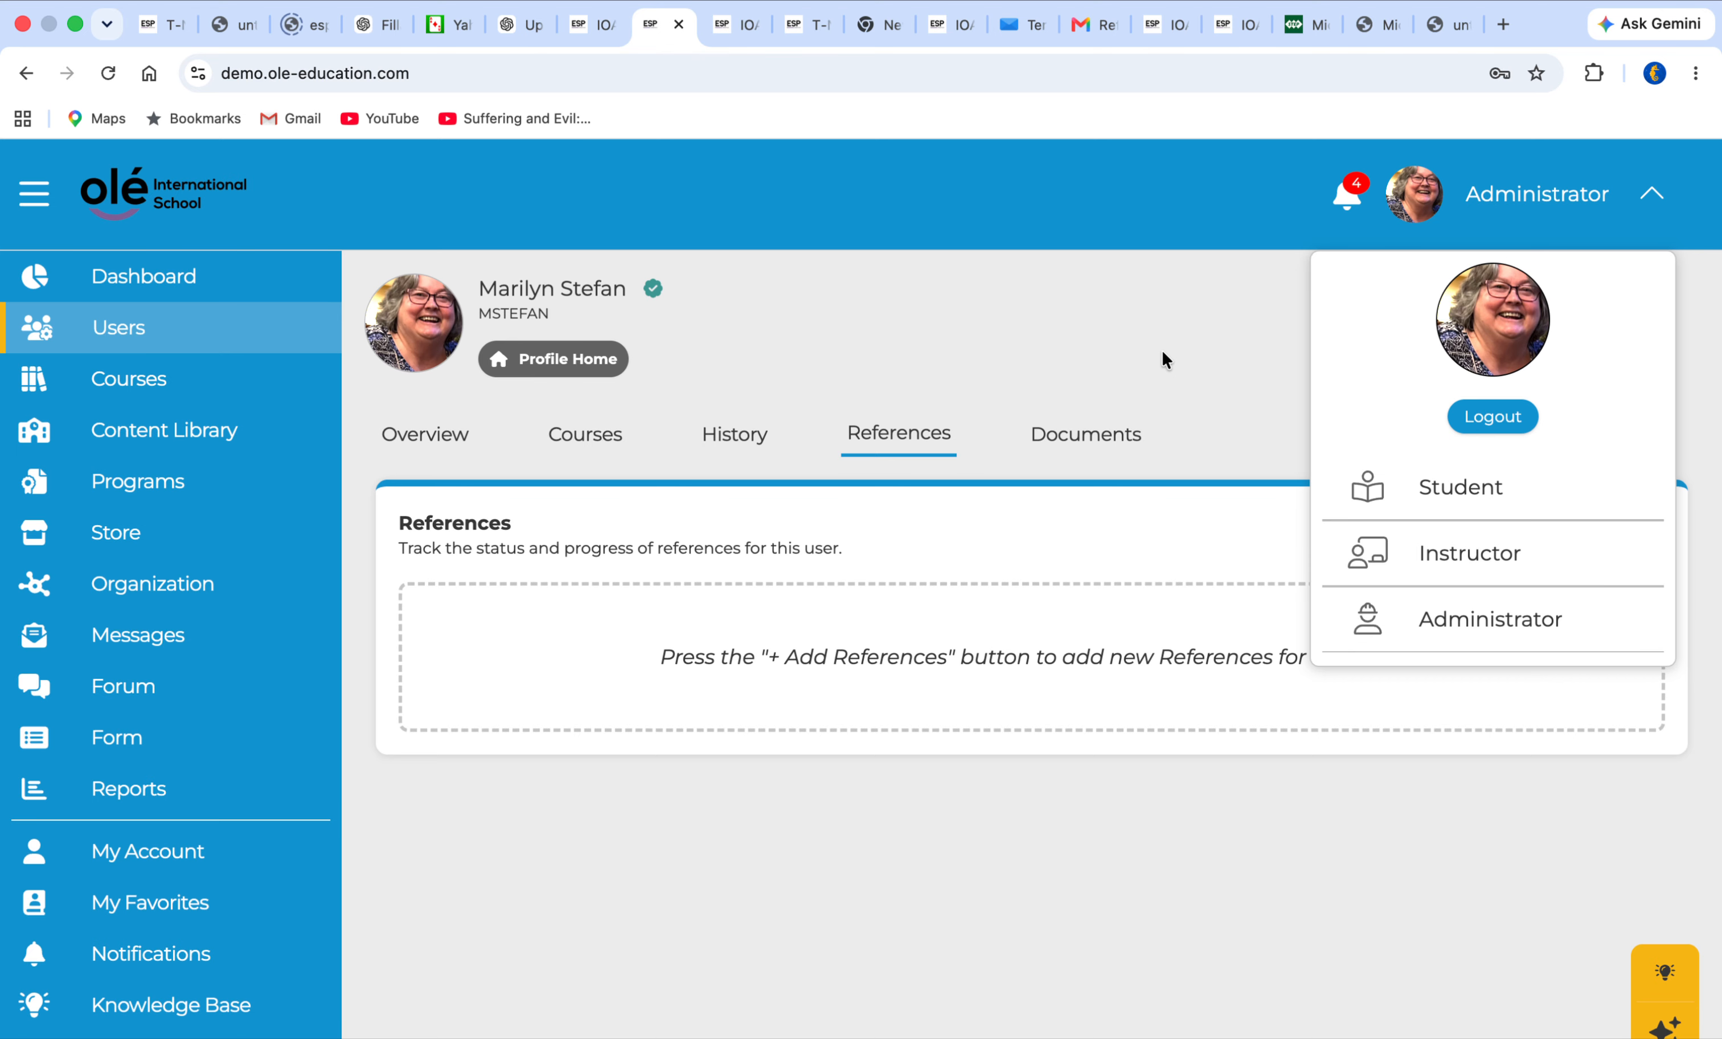
{"action": "left_click", "coordinate": [123, 733]}
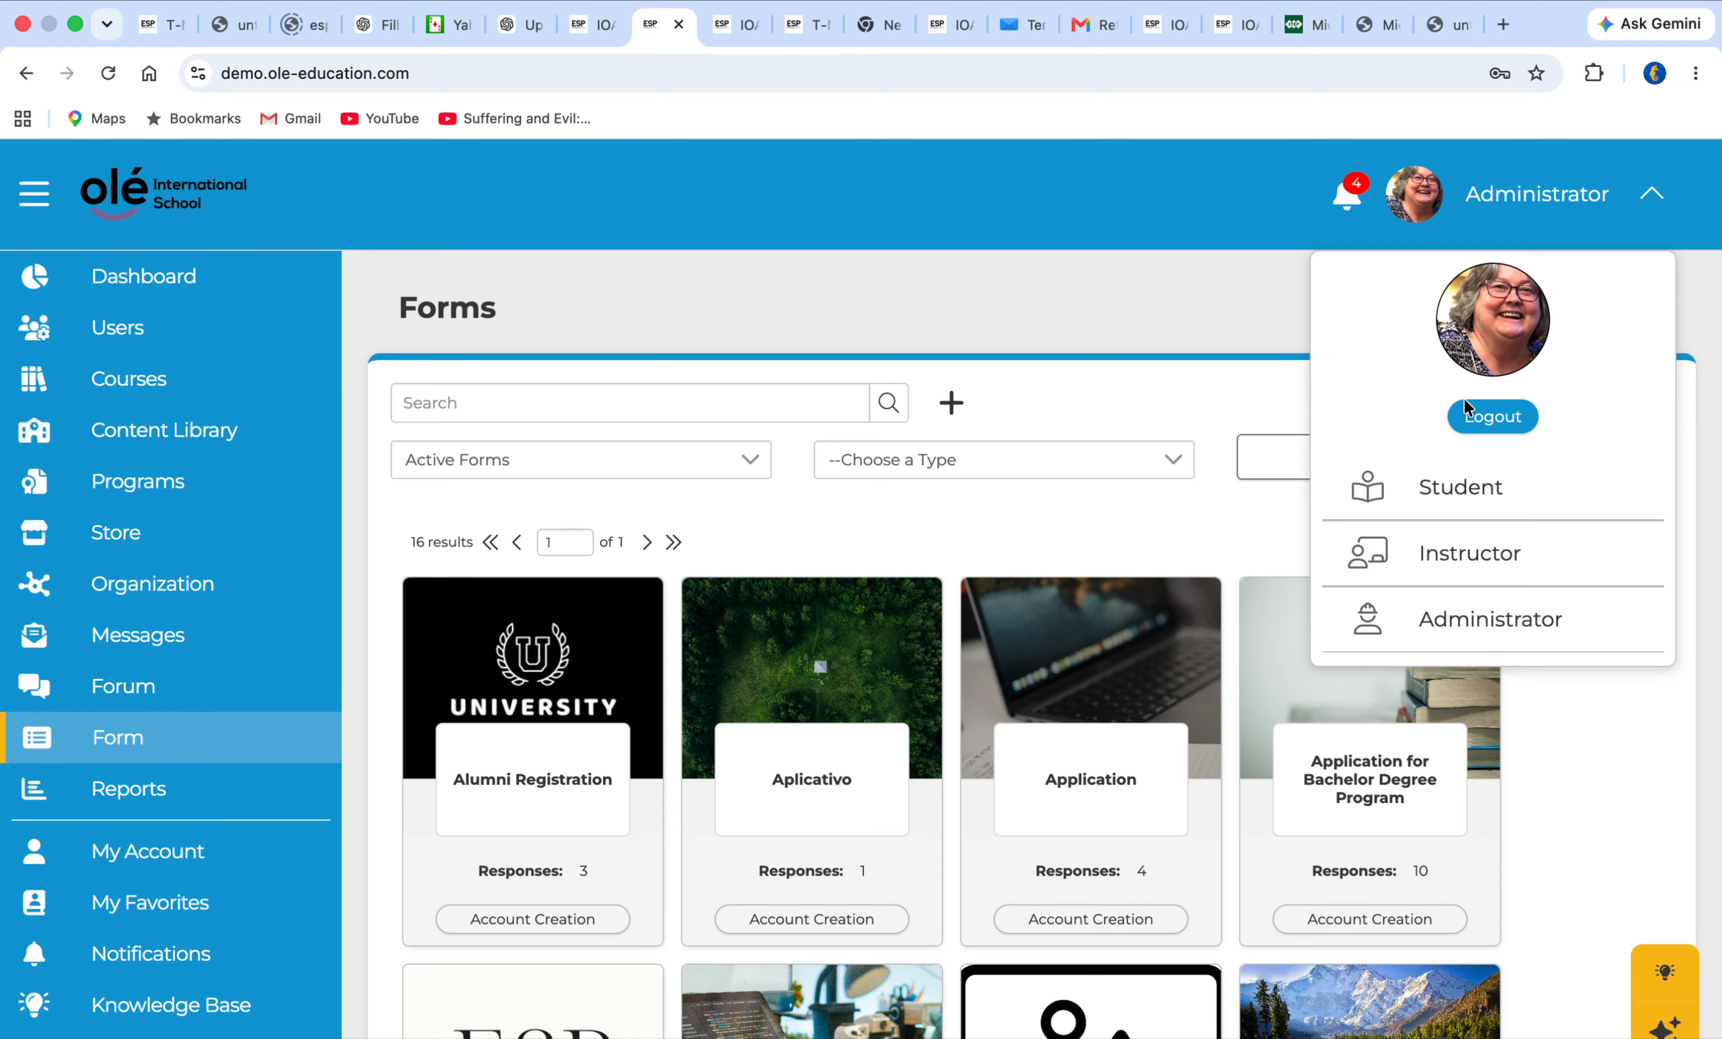
{"action": "left_click", "coordinate": [1264, 301]}
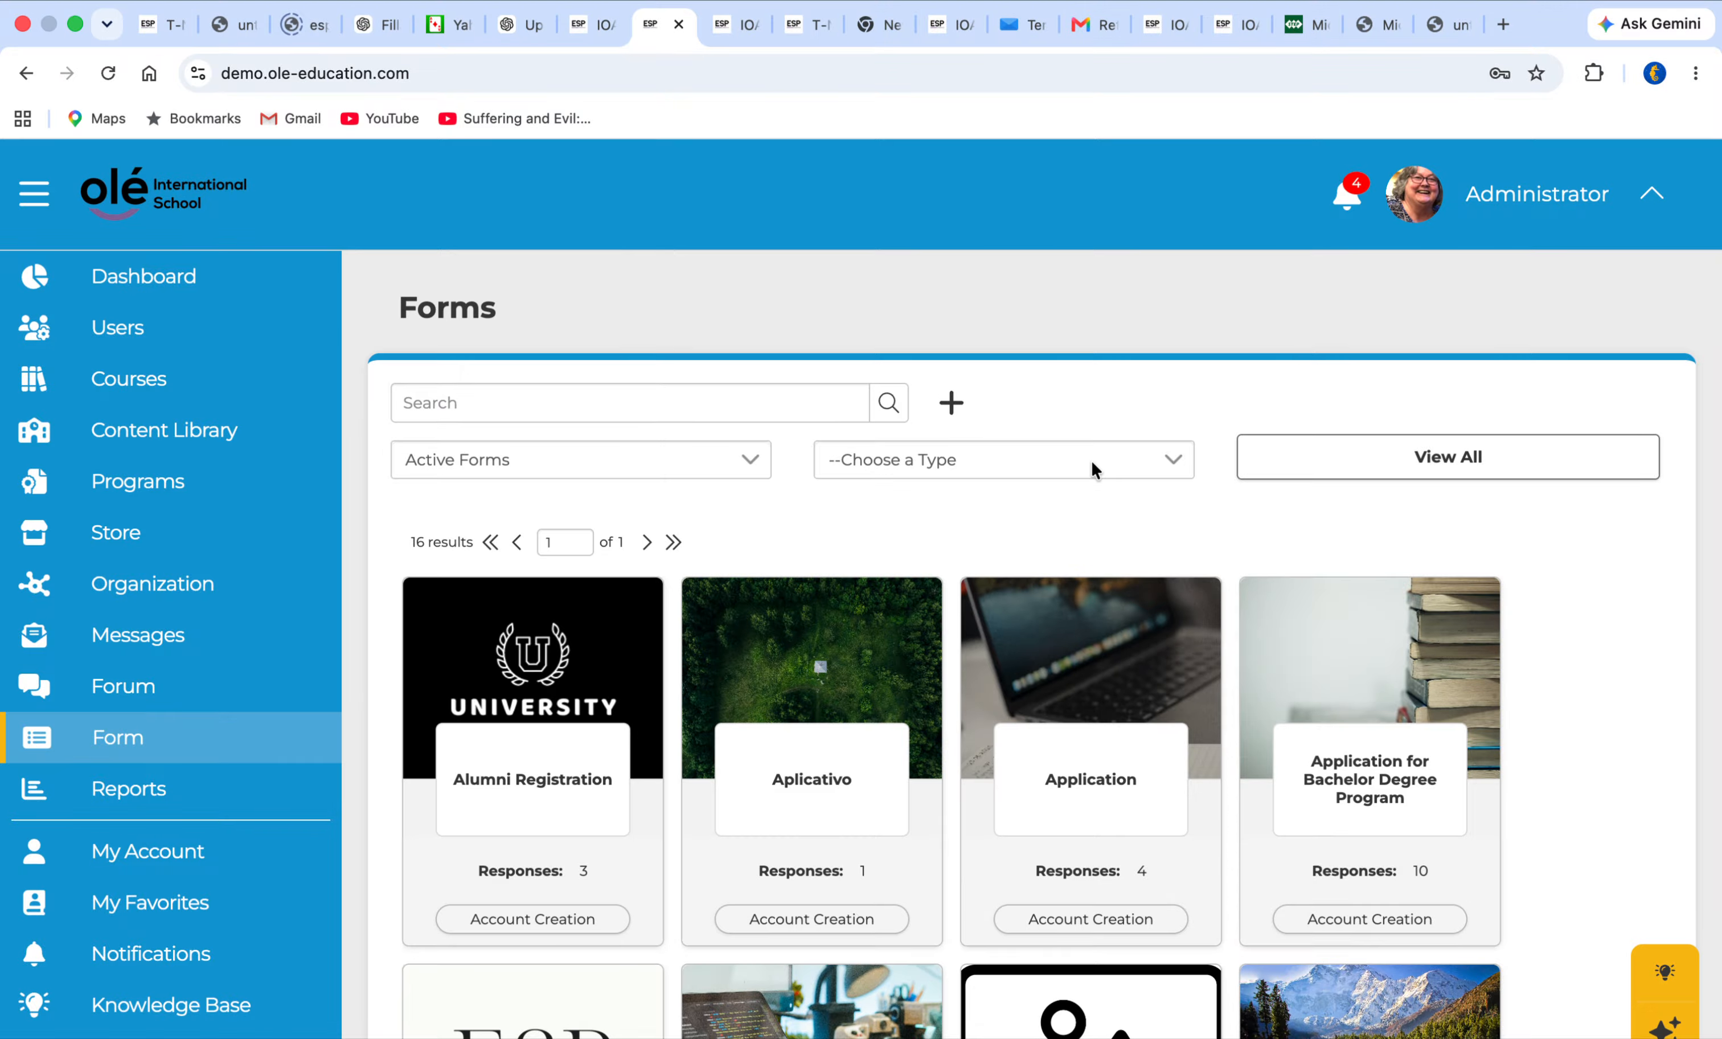
{"action": "left_click", "coordinate": [1169, 460]}
{"action": "left_click", "coordinate": [989, 483]}
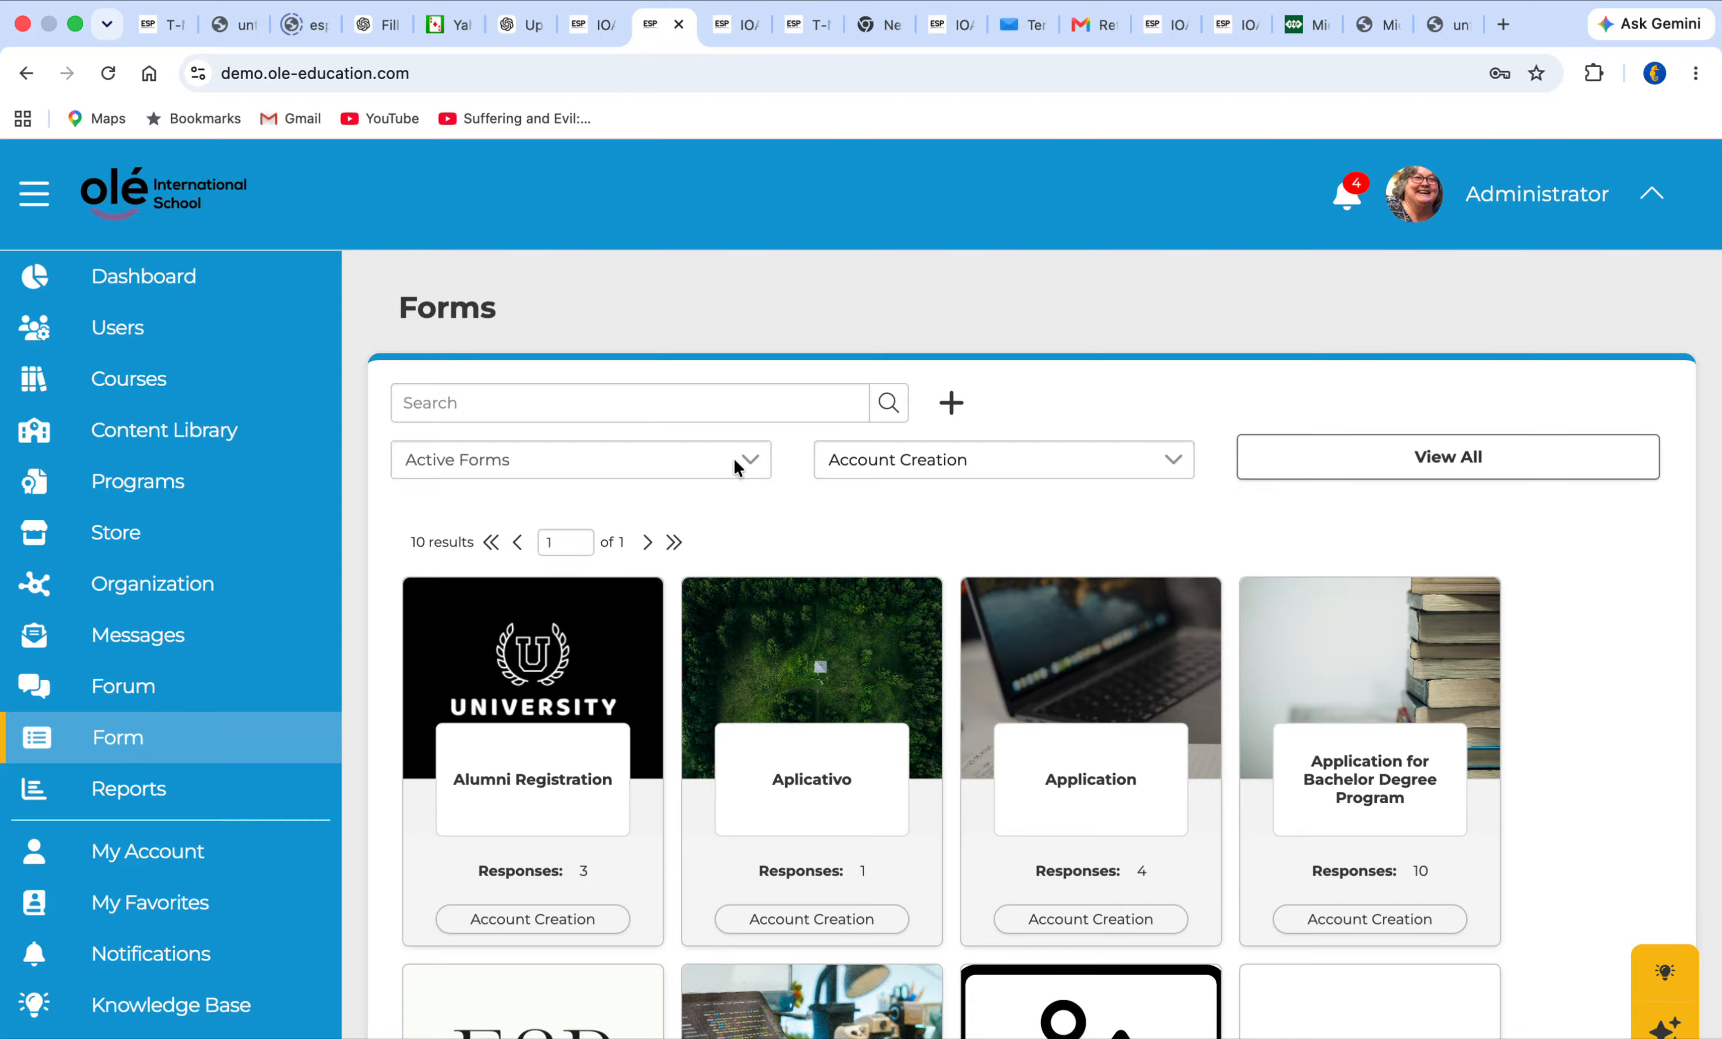
Preview the Aplicativo form and examine its Login Information and Instructor References sections
{"action": "left_click", "coordinate": [794, 780]}
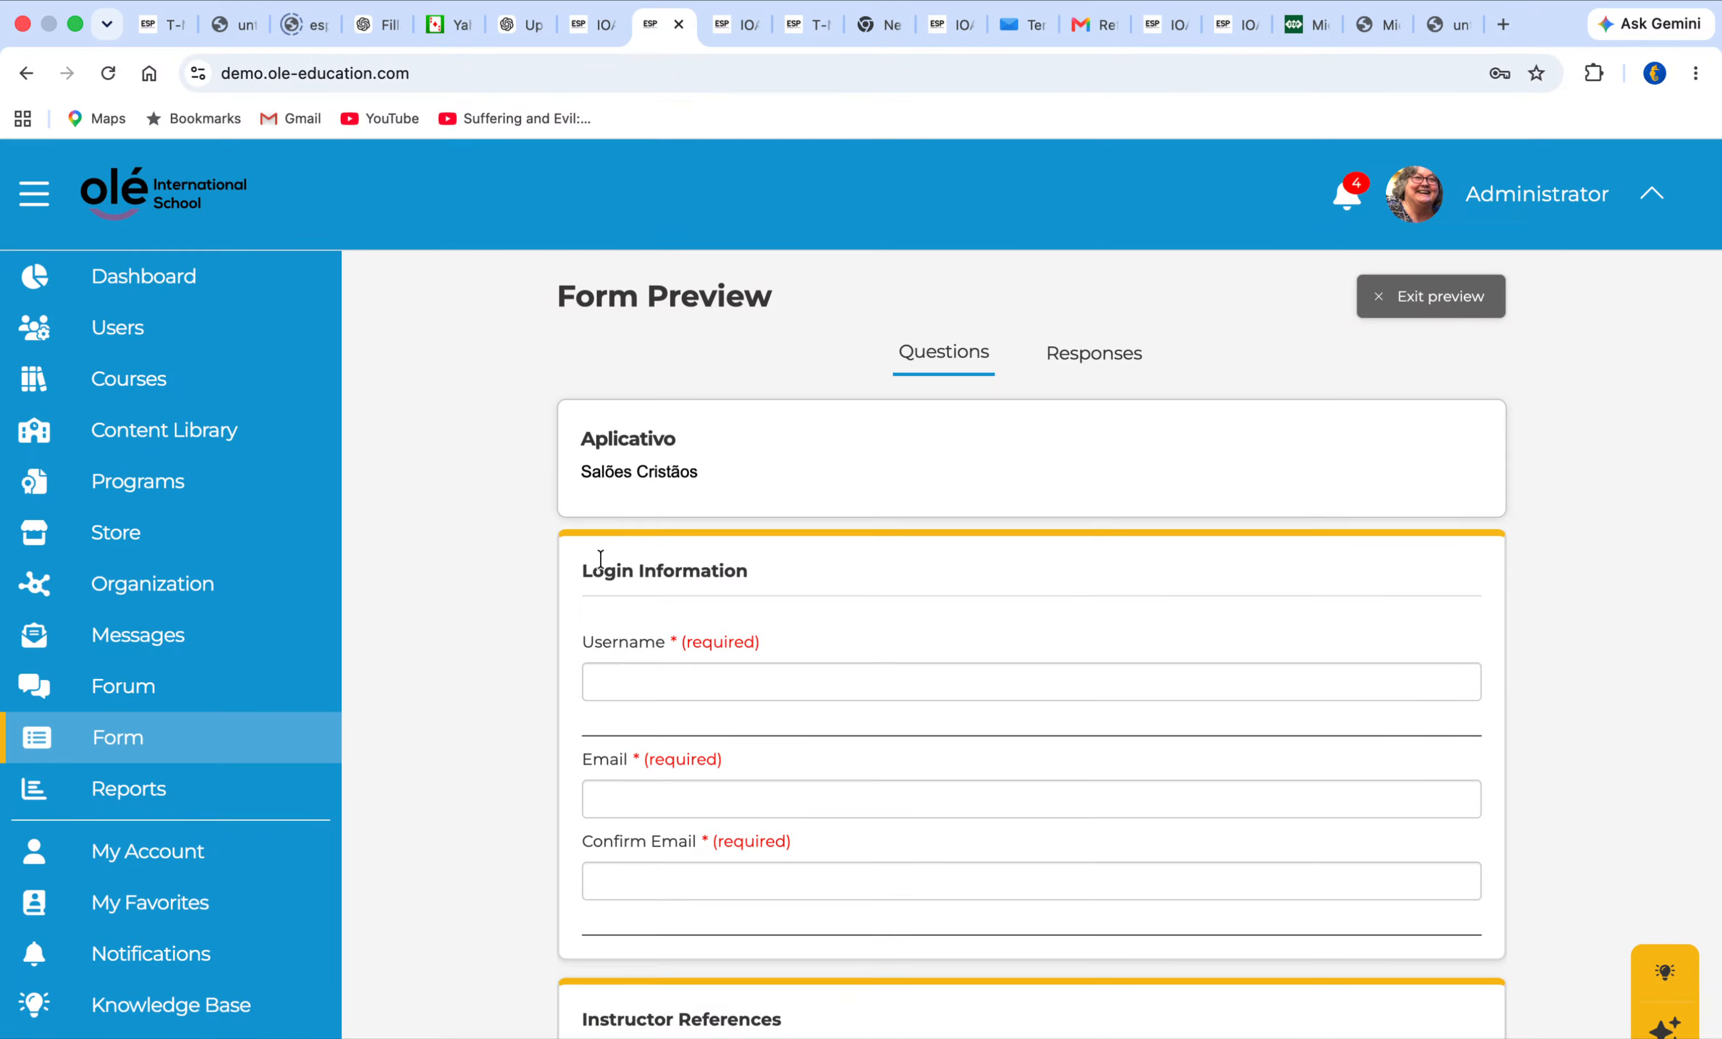
{"action": "scroll", "coordinate": [578, 644], "scroll_direction": "down", "scroll_amount": 3}
{"action": "scroll", "coordinate": [579, 652], "scroll_direction": "down", "scroll_amount": 6}
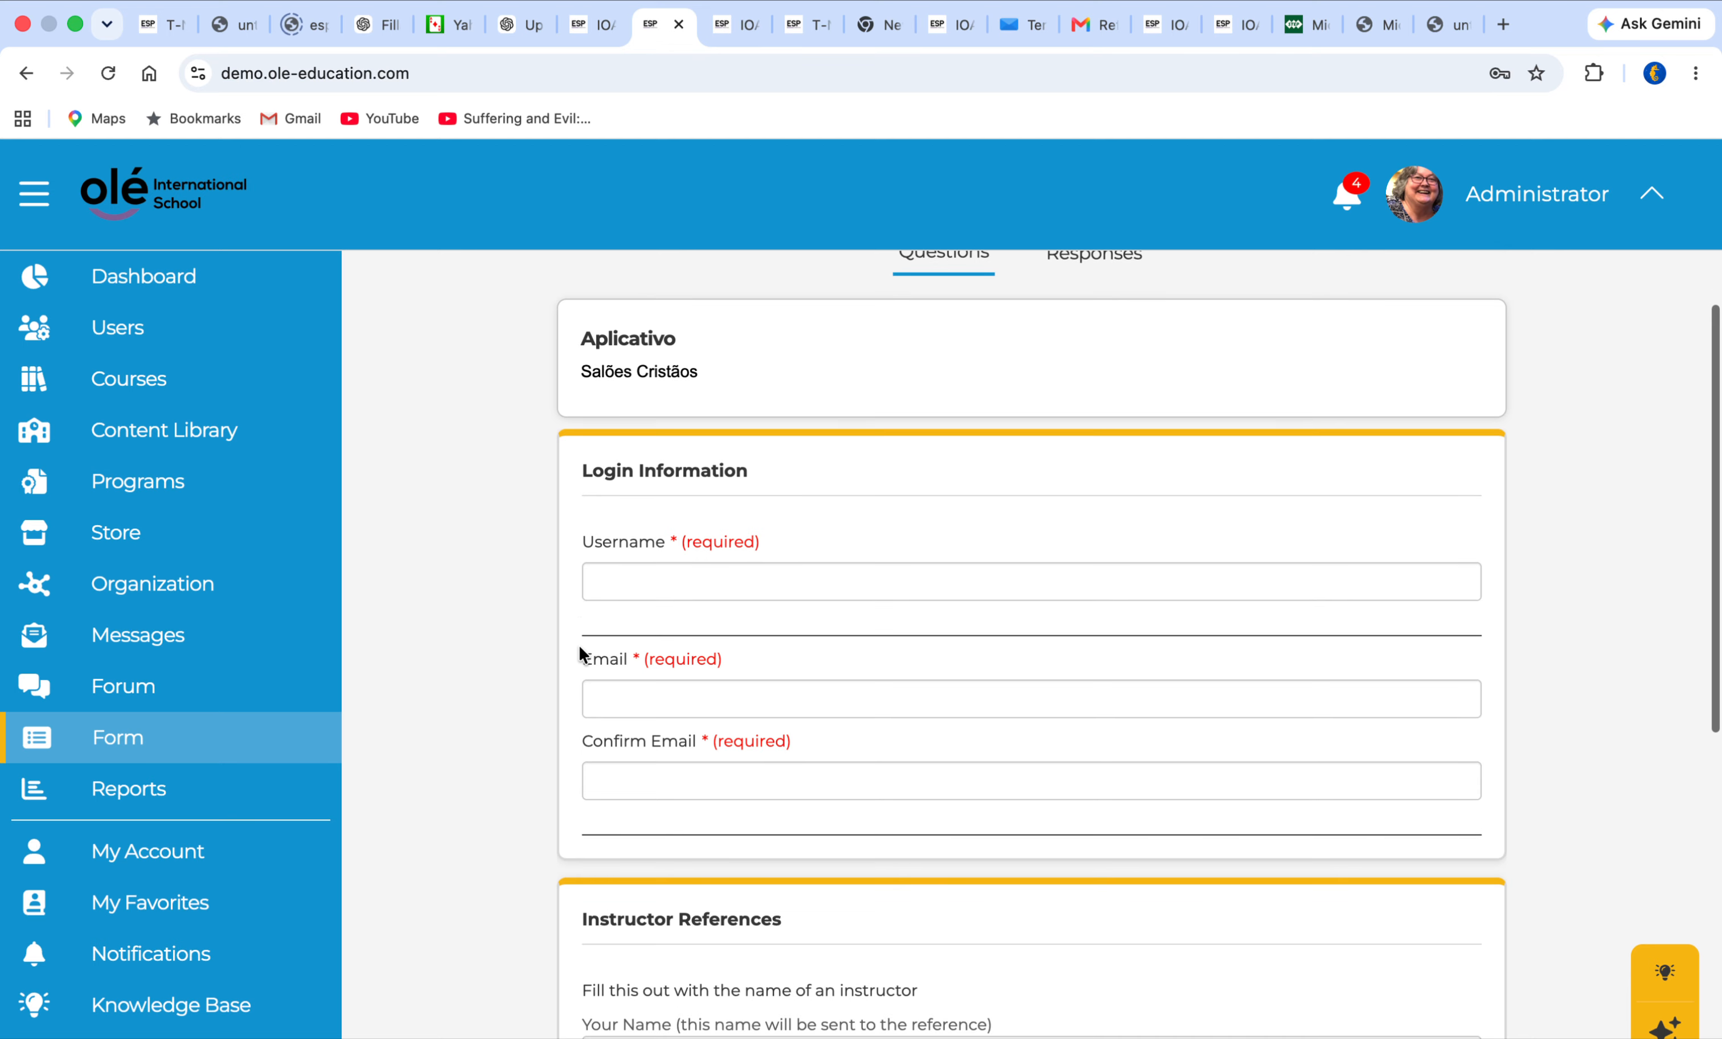
{"action": "scroll", "coordinate": [578, 645], "scroll_direction": "down", "scroll_amount": 3}
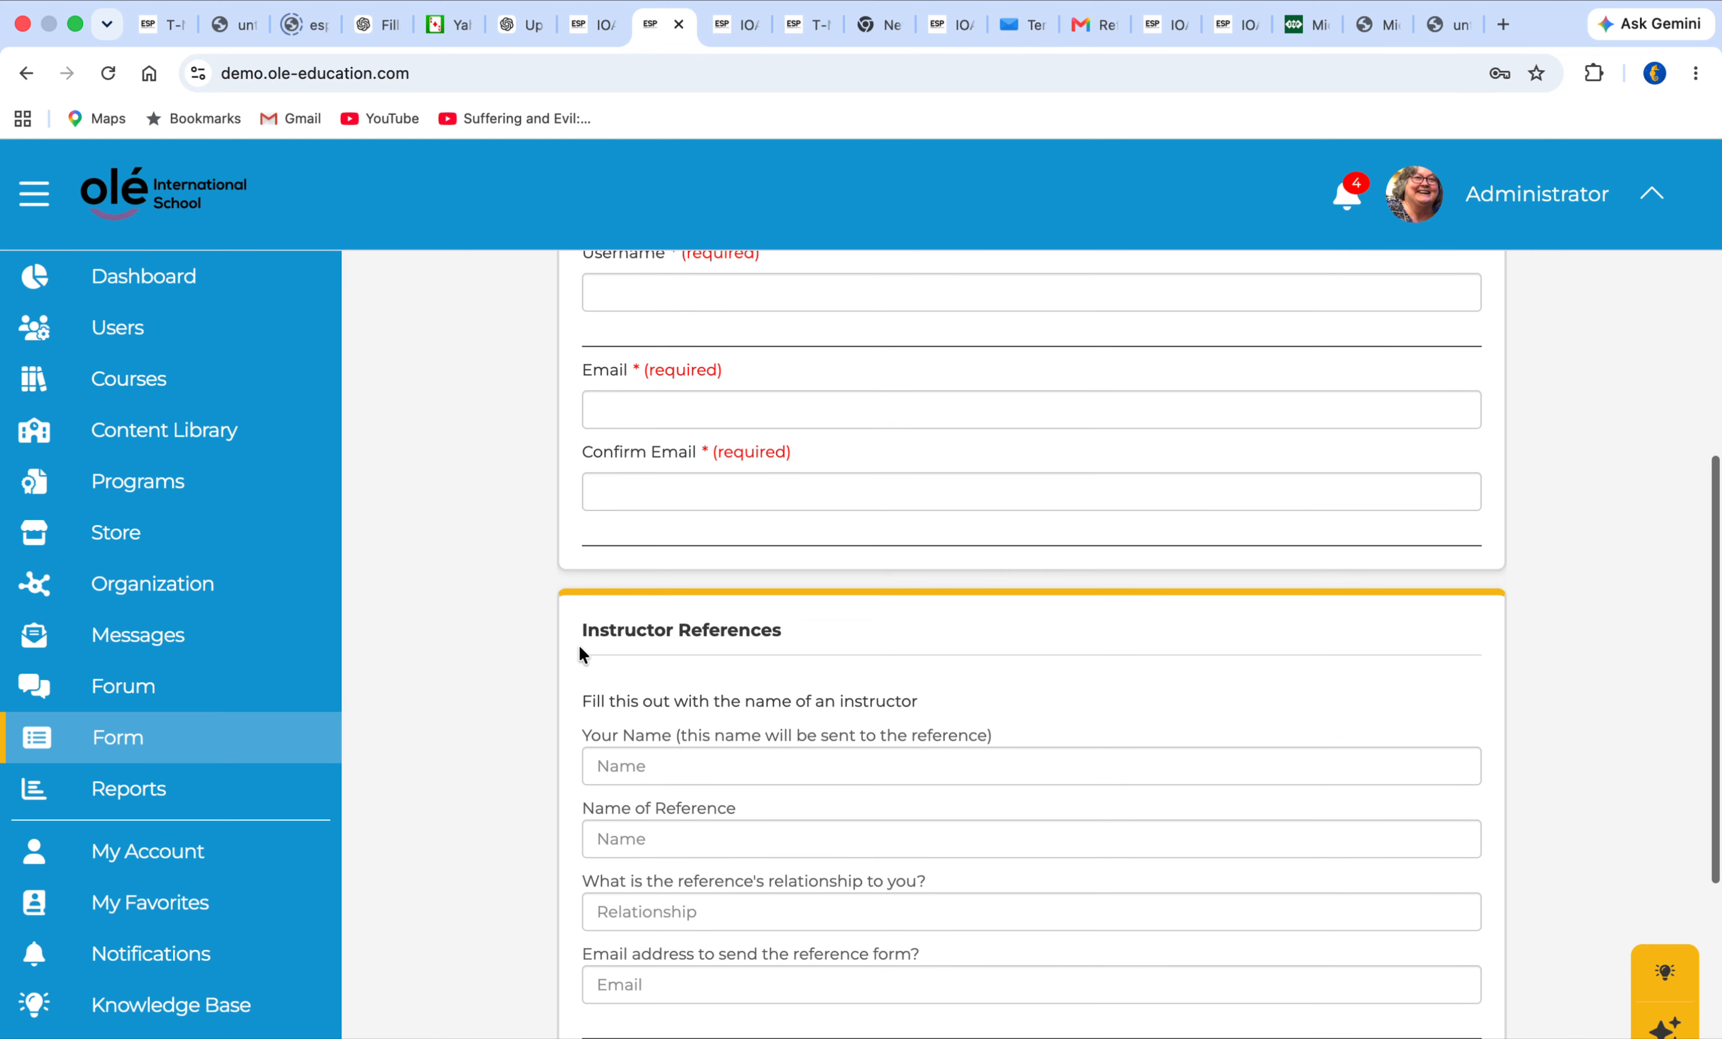
{"action": "scroll", "coordinate": [585, 709], "scroll_direction": "down", "scroll_amount": 2}
{"action": "scroll", "coordinate": [585, 705], "scroll_direction": "down", "scroll_amount": 2}
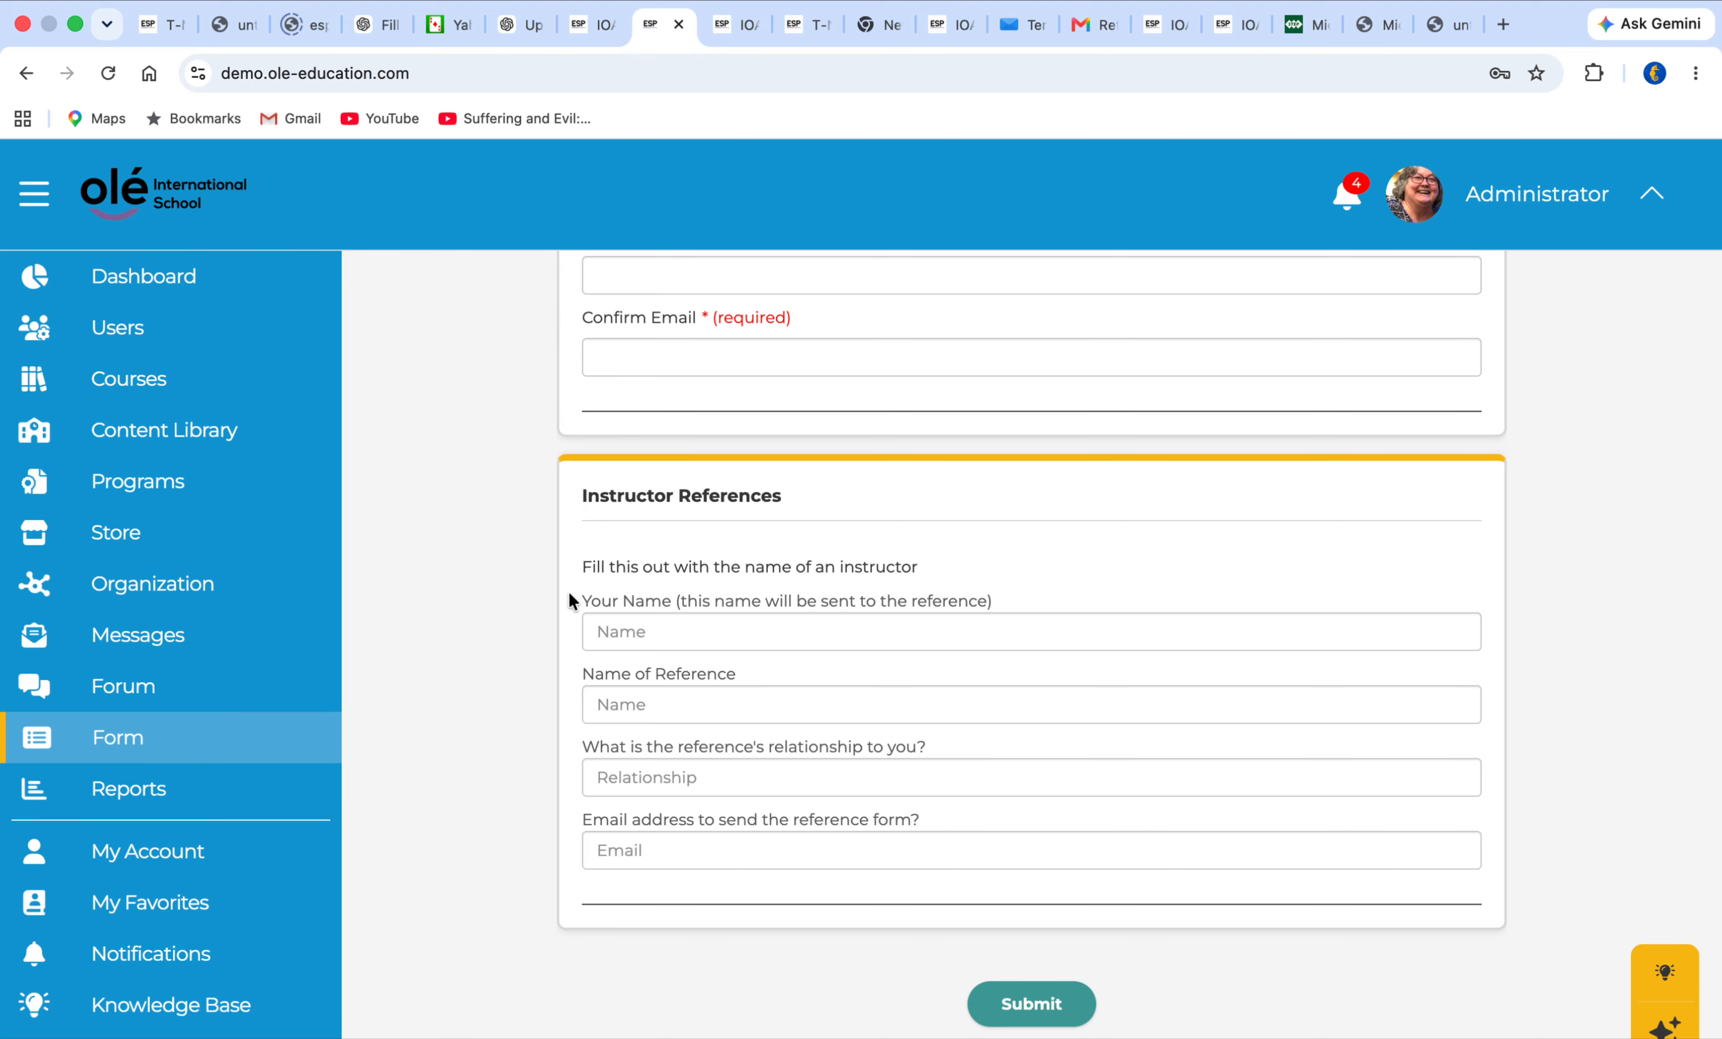
{"action": "scroll", "coordinate": [642, 621], "scroll_direction": "up", "scroll_amount": 12}
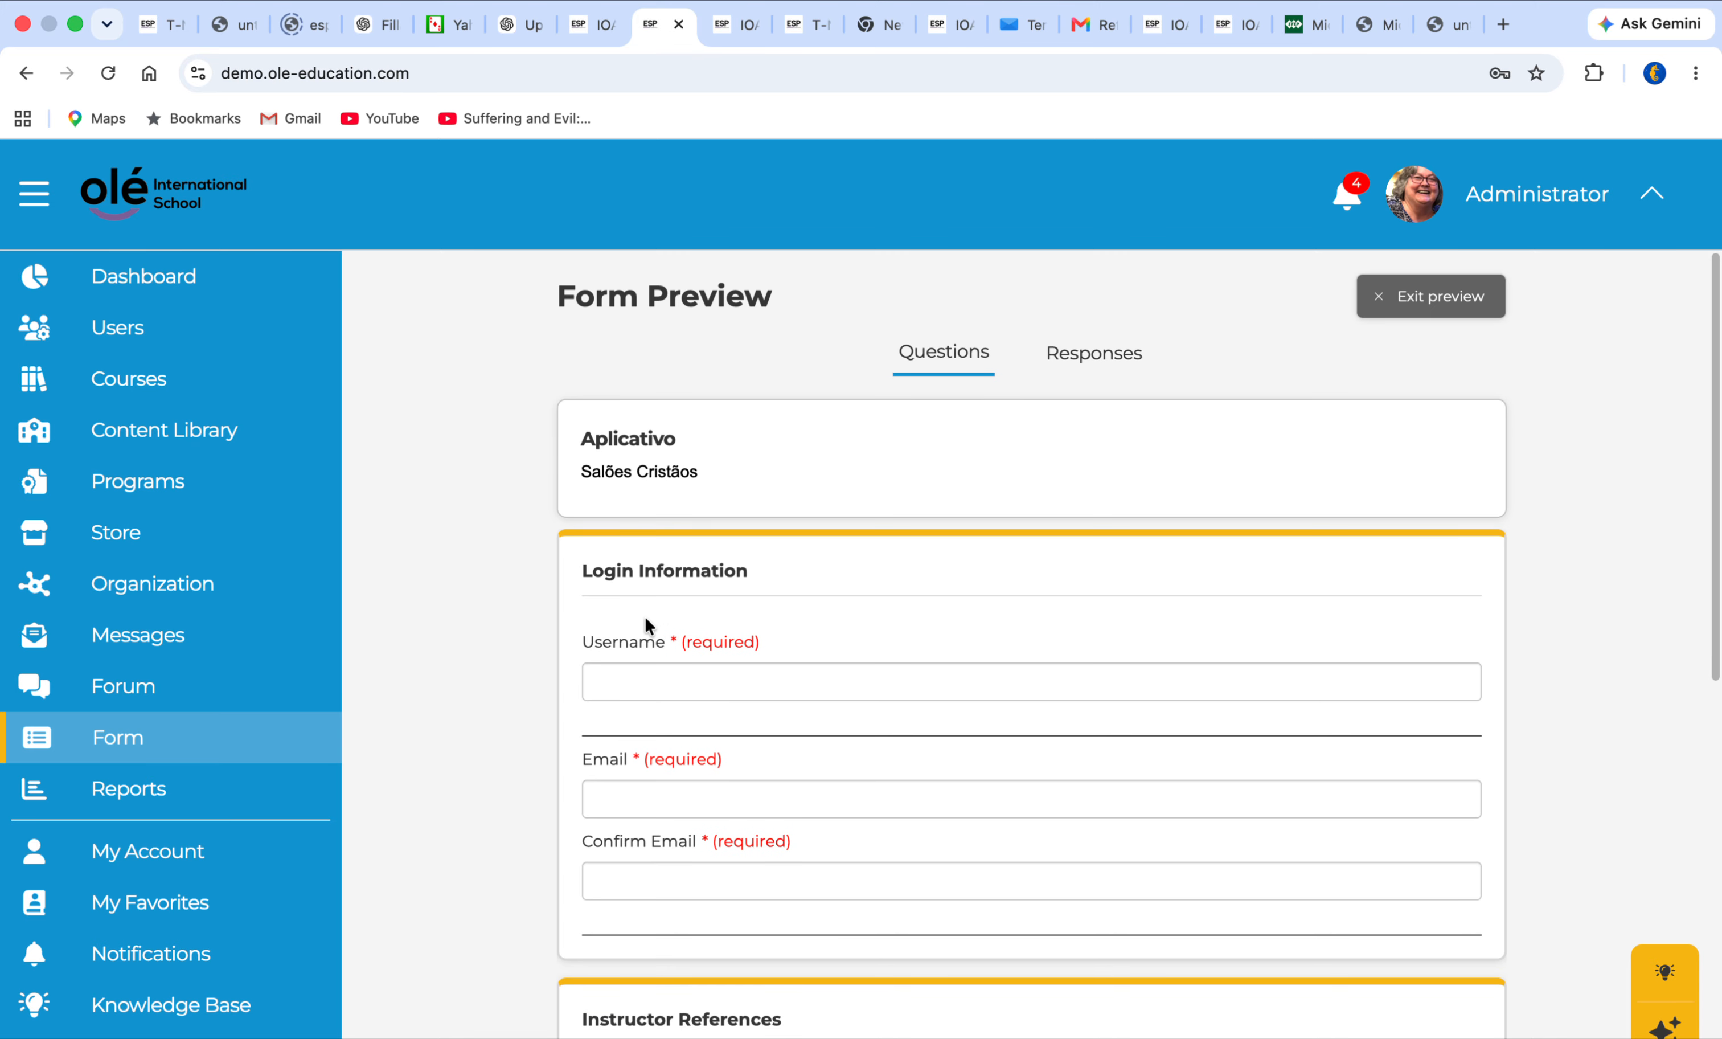
Return to the forms list and create an Account Creation form titled New Form
{"action": "left_click", "coordinate": [133, 738]}
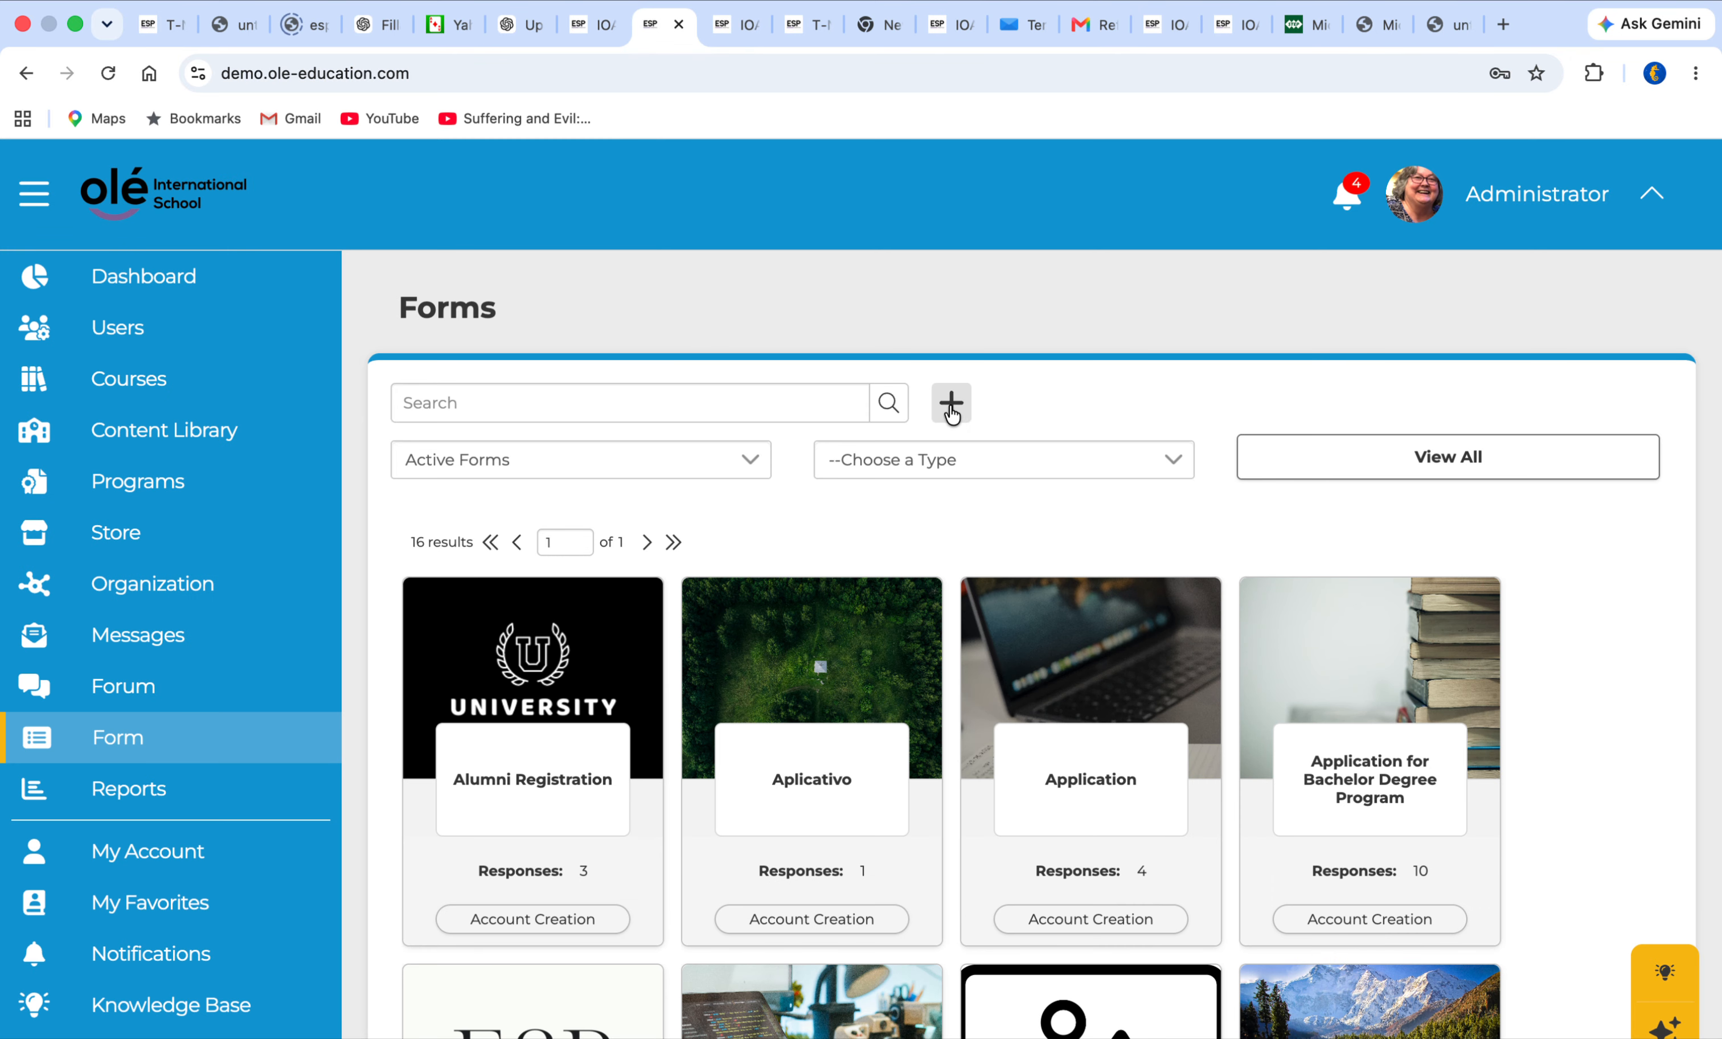
{"action": "left_click", "coordinate": [950, 403]}
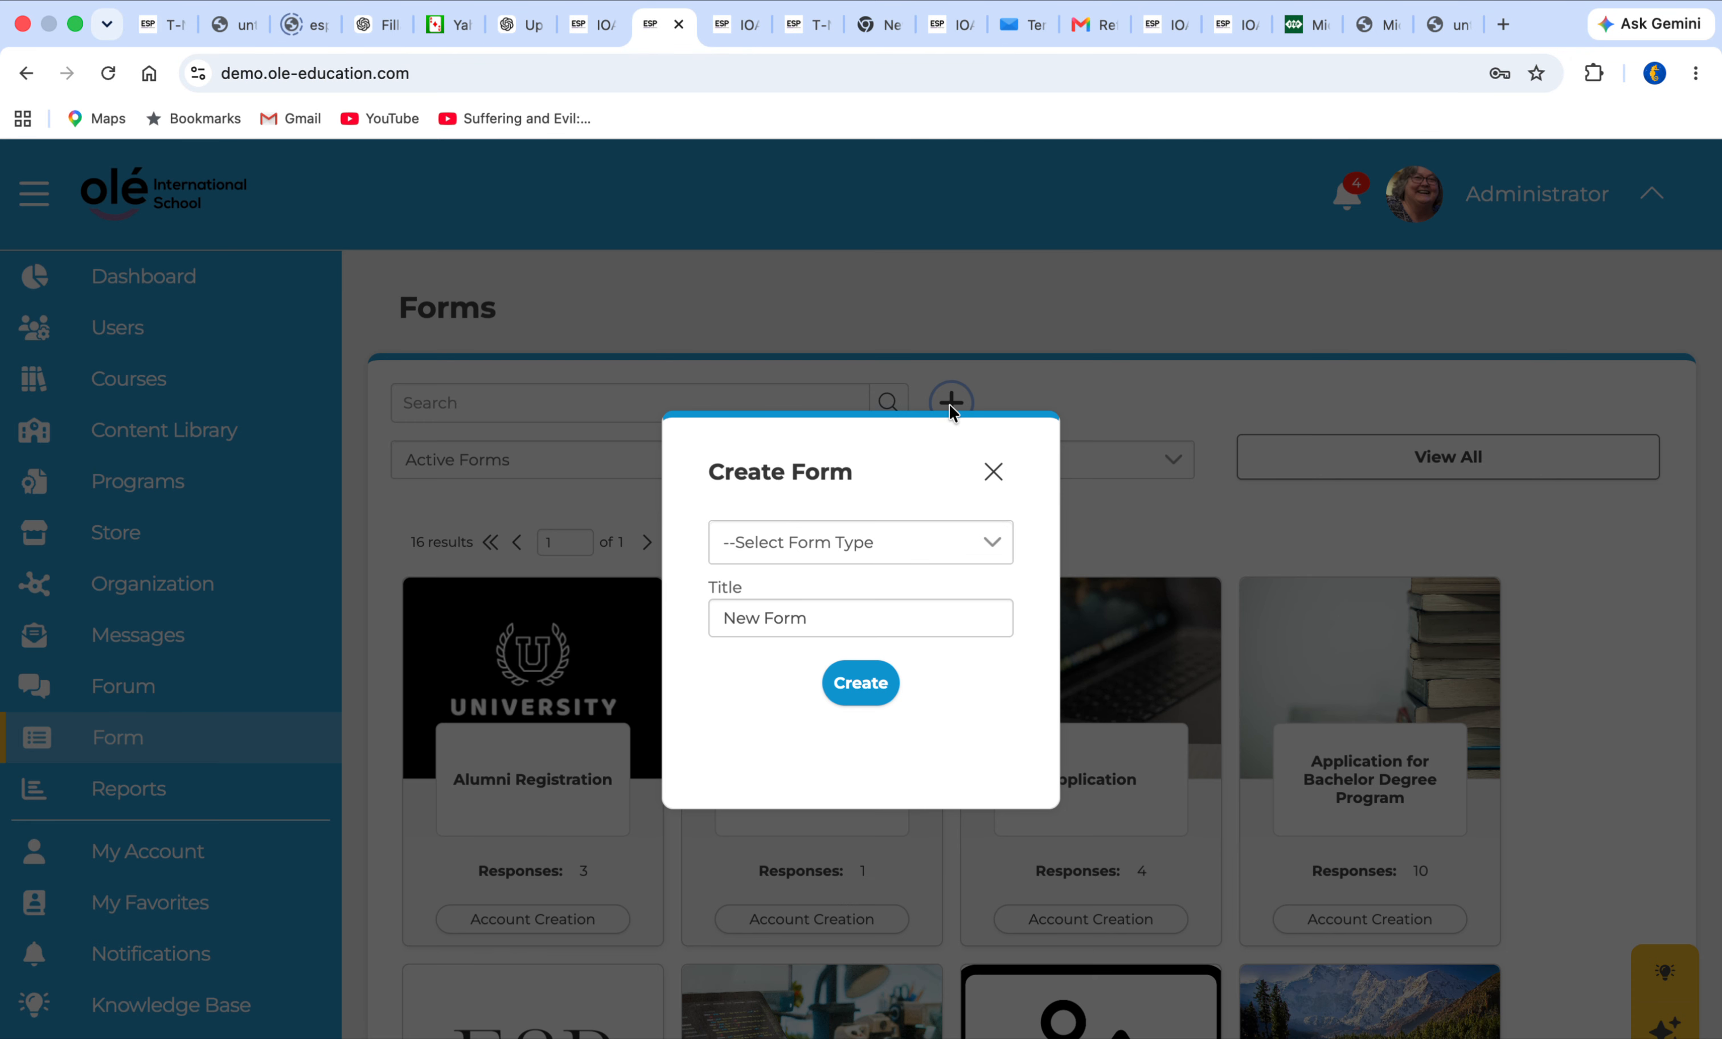
{"action": "left_click", "coordinate": [992, 534]}
{"action": "left_click", "coordinate": [917, 586]}
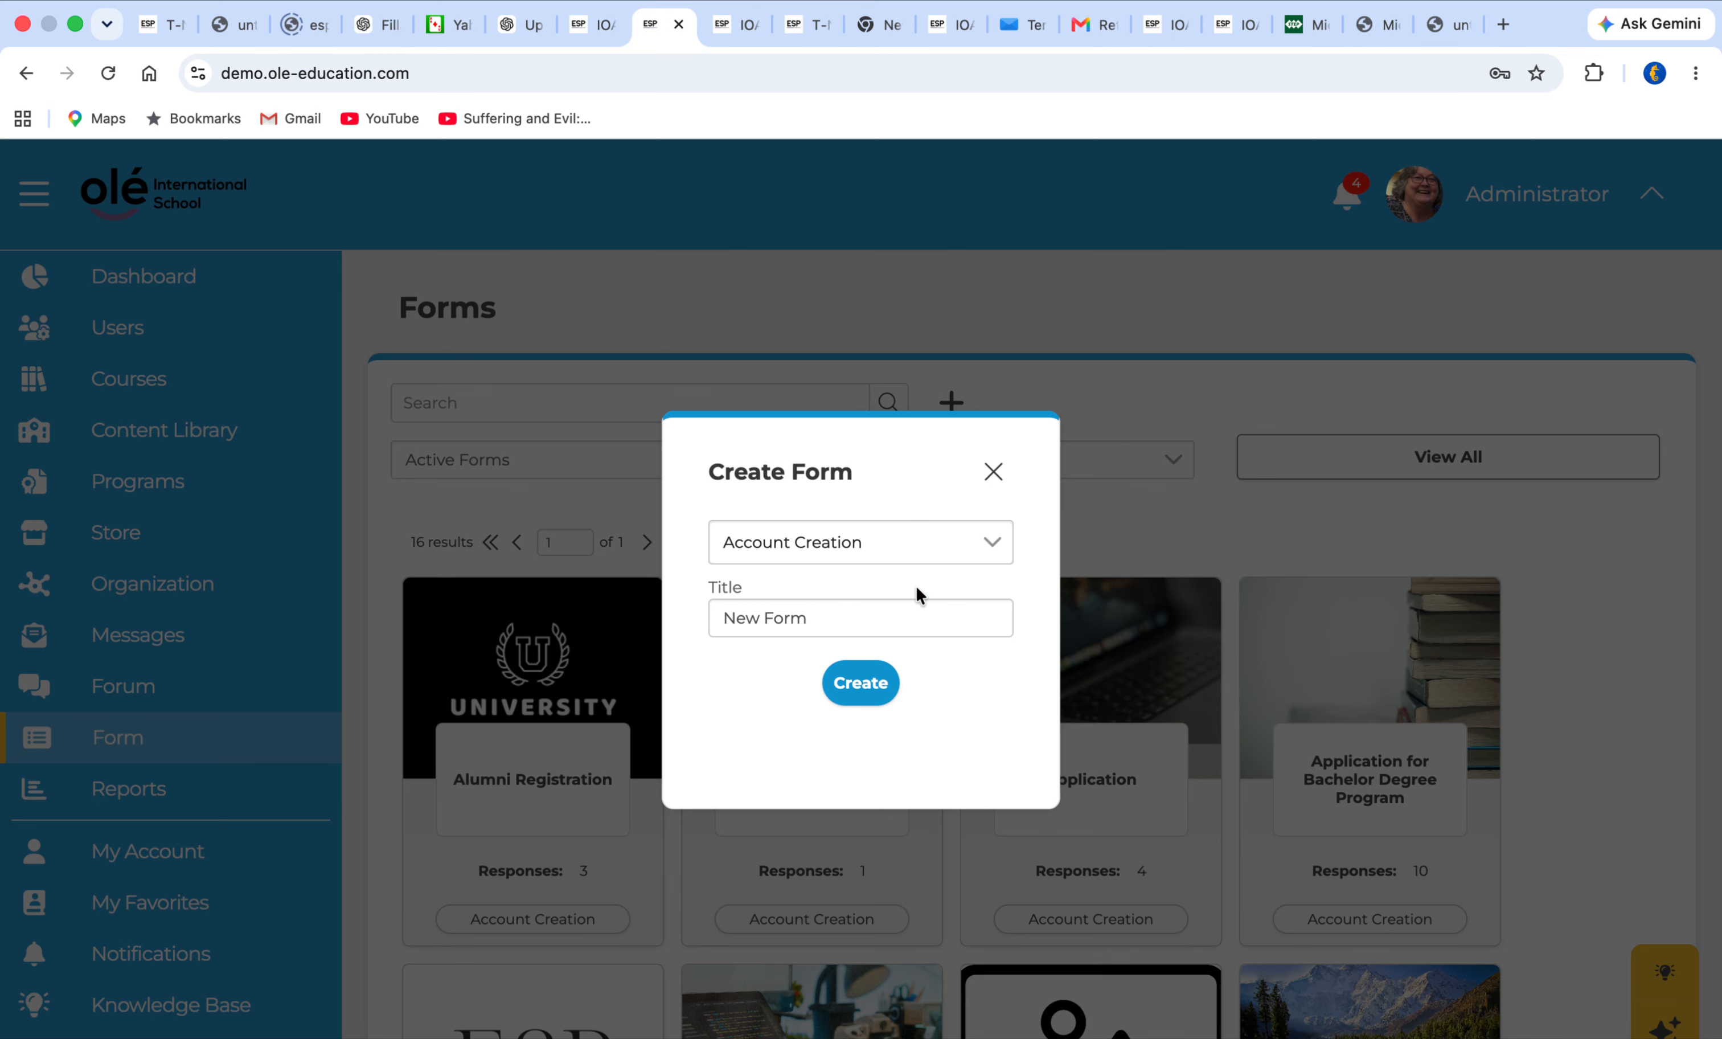
{"action": "left_click", "coordinate": [877, 683]}
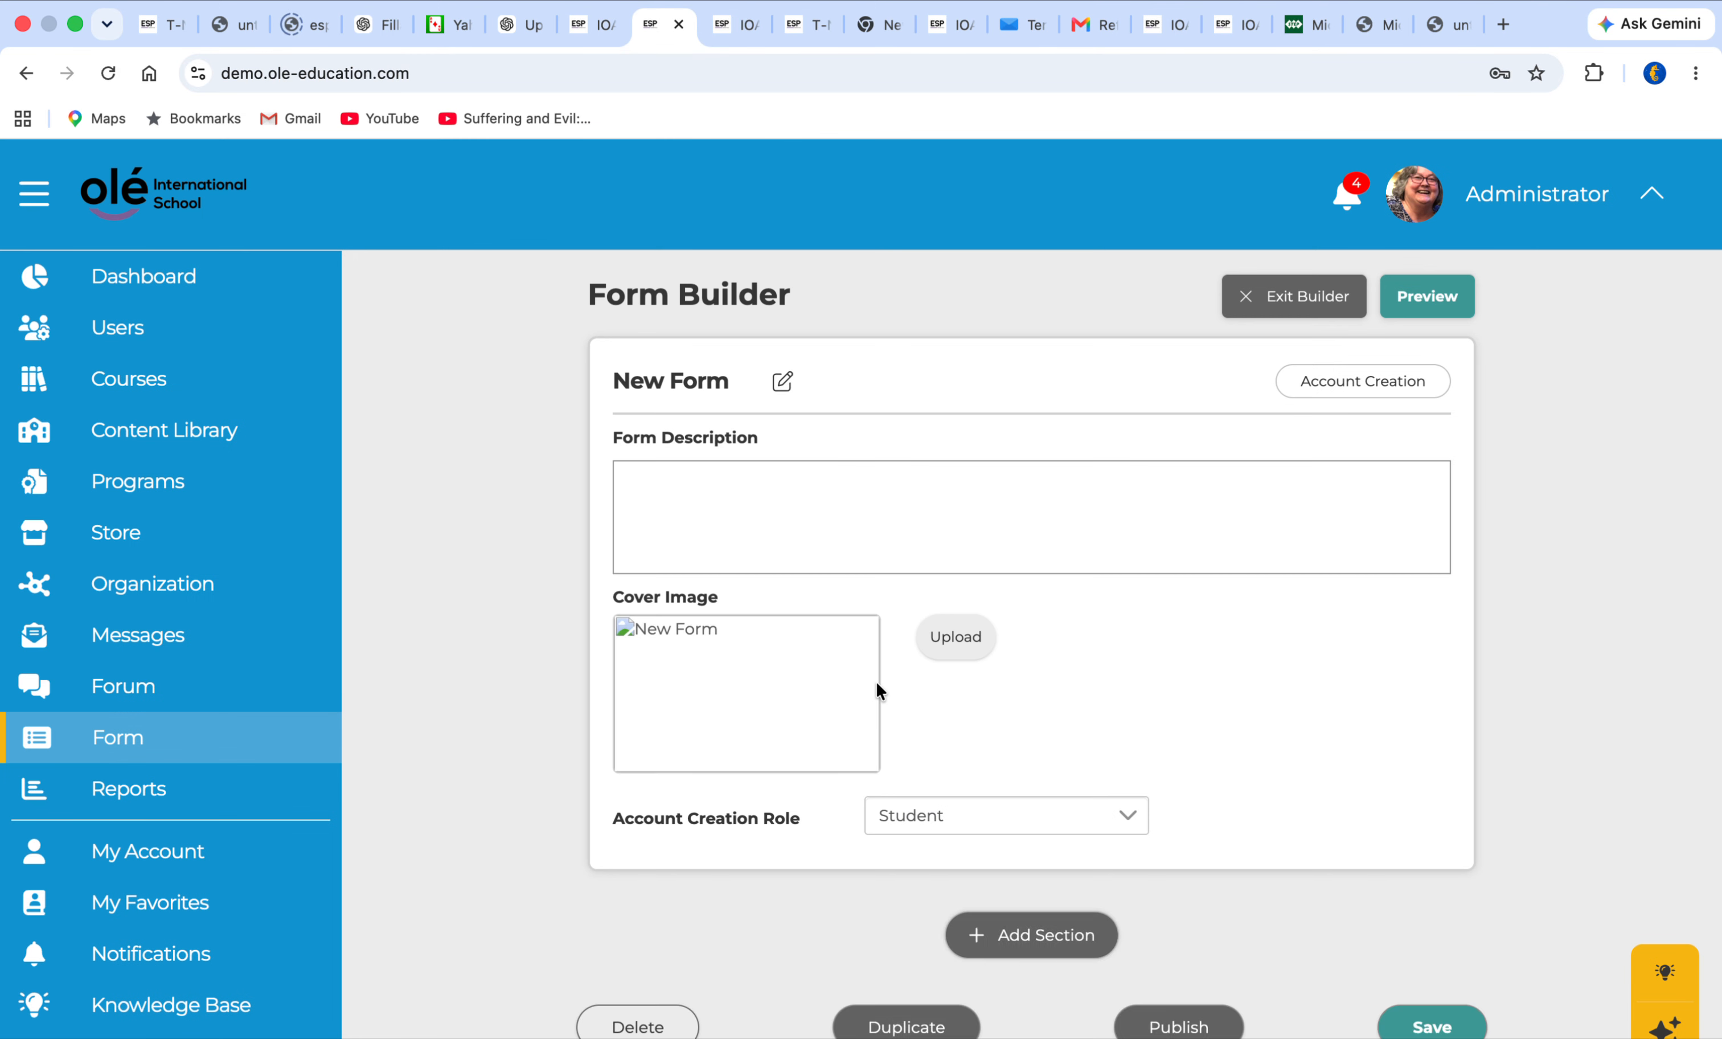
Add a new section below Login Information and insert a Reference question in it
{"action": "scroll", "coordinate": [876, 688], "scroll_direction": "down", "scroll_amount": 6}
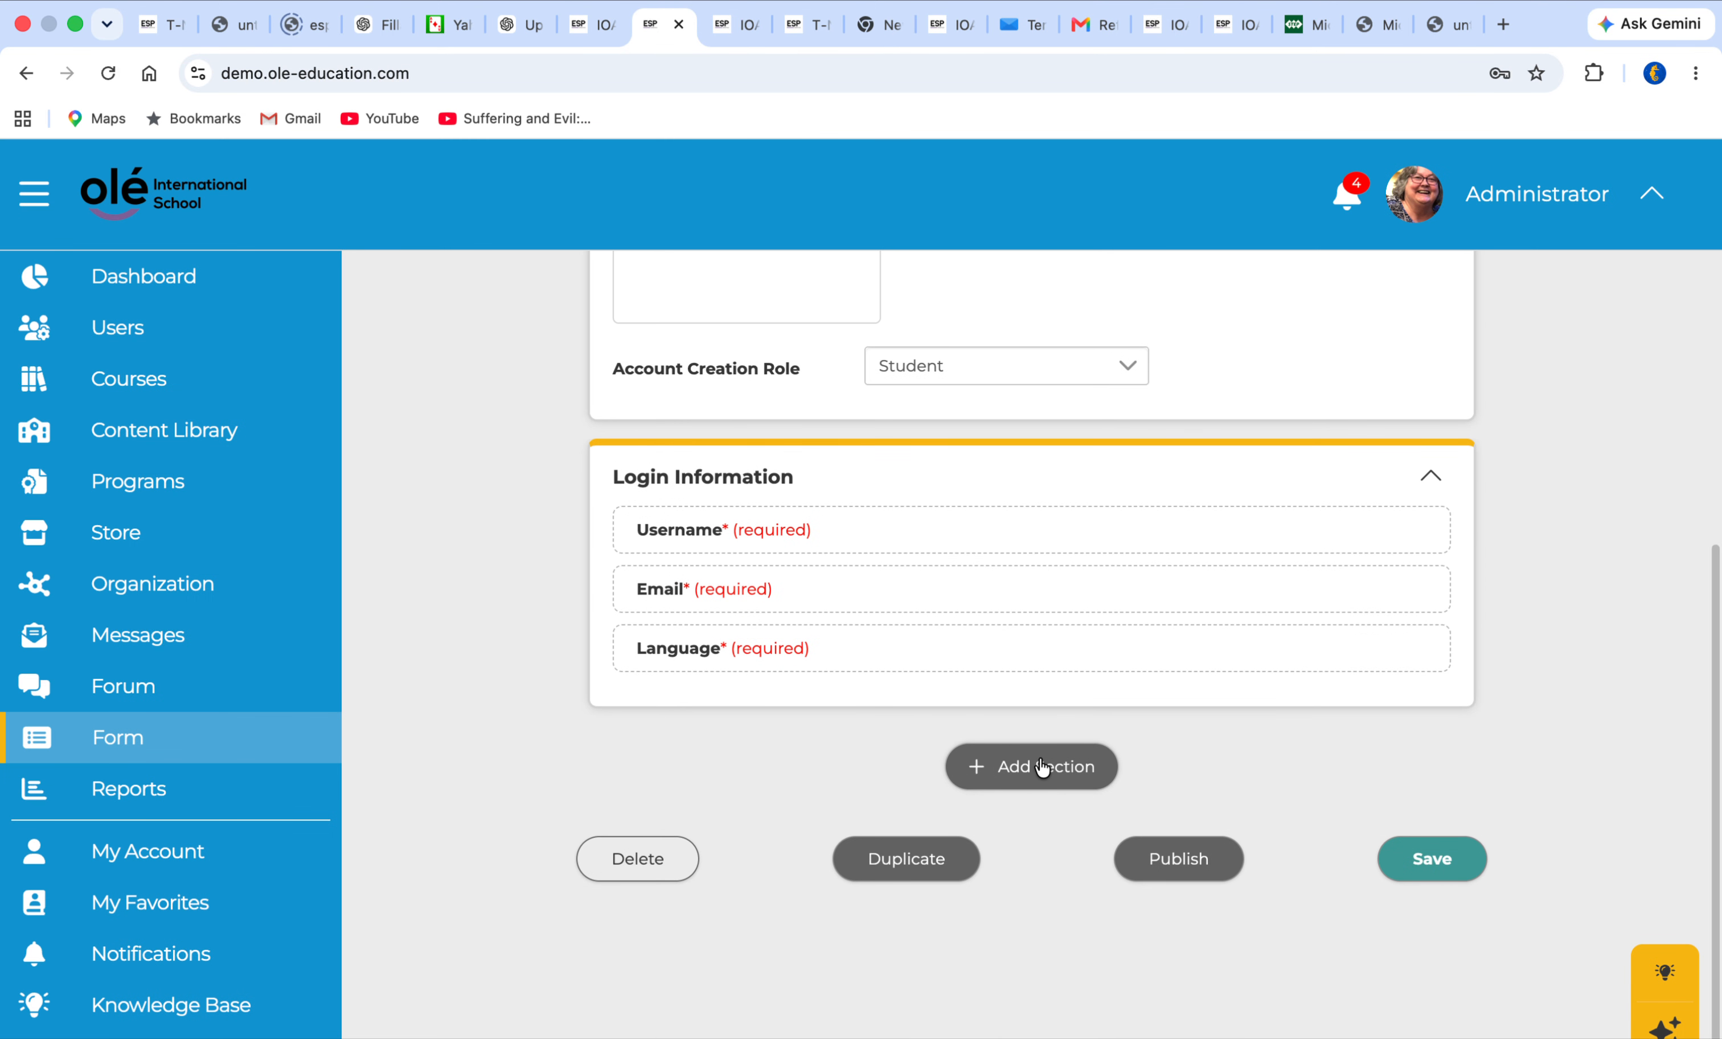
{"action": "left_click", "coordinate": [1043, 767]}
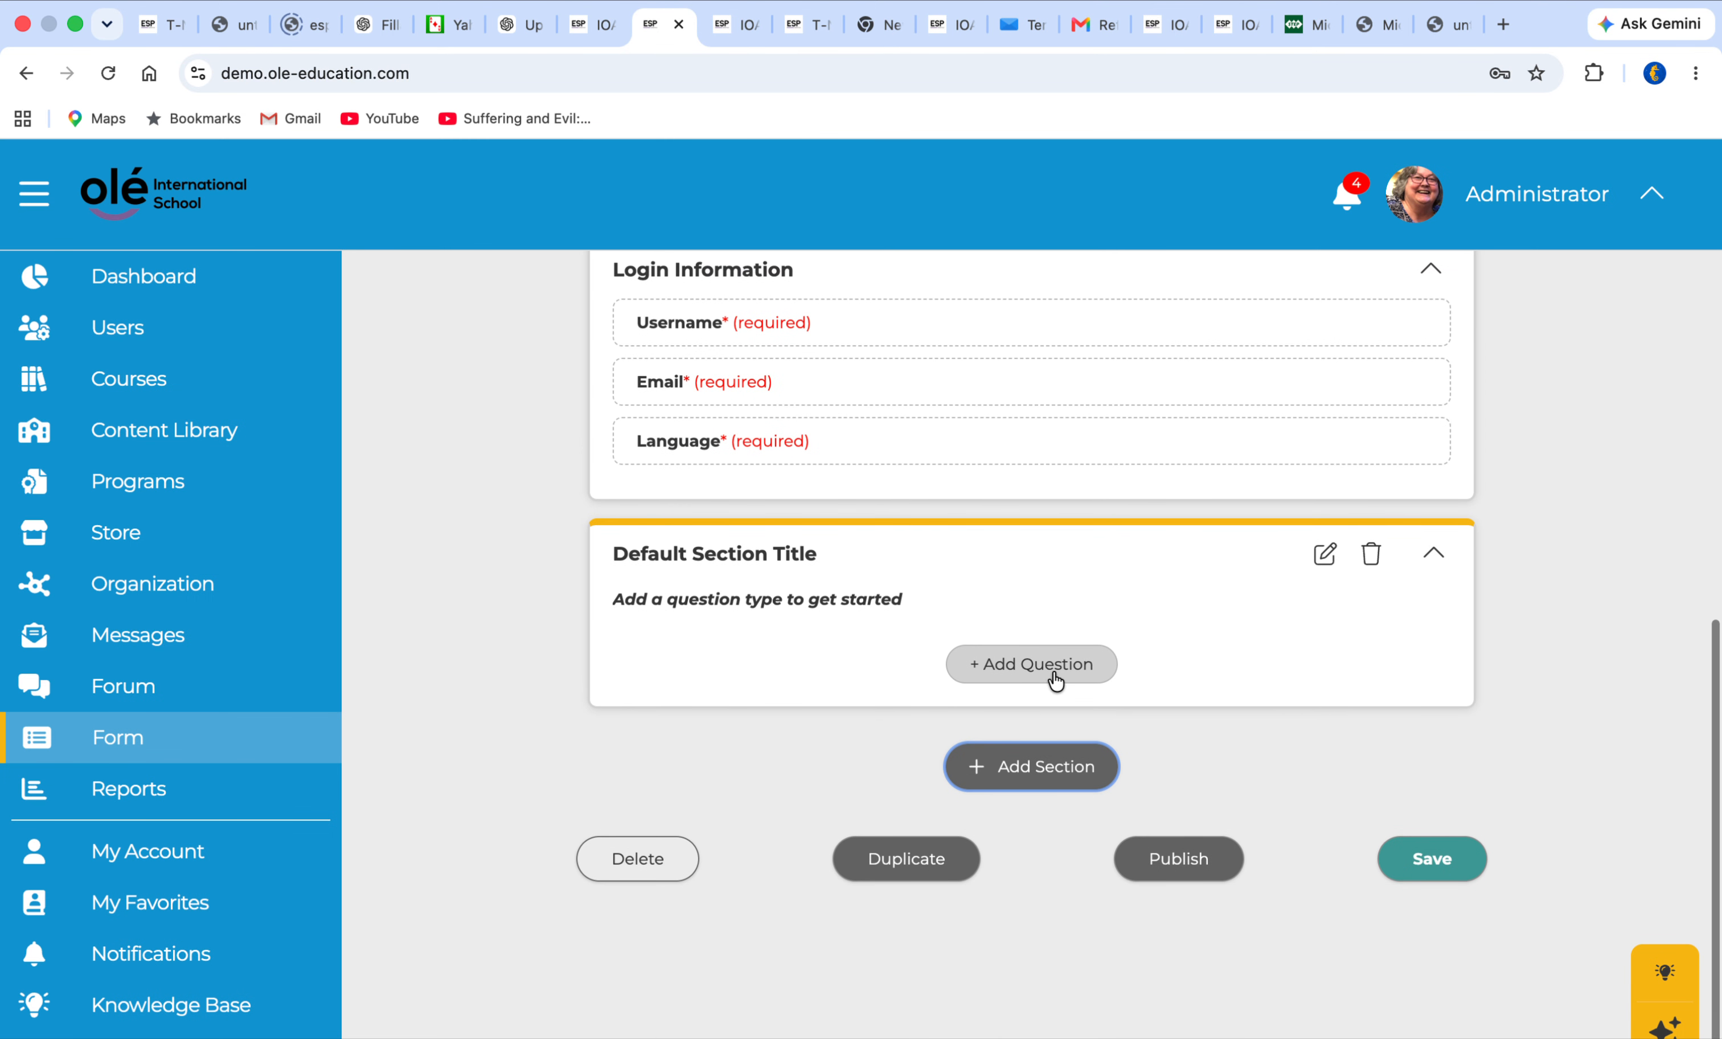
{"action": "left_click", "coordinate": [1055, 679]}
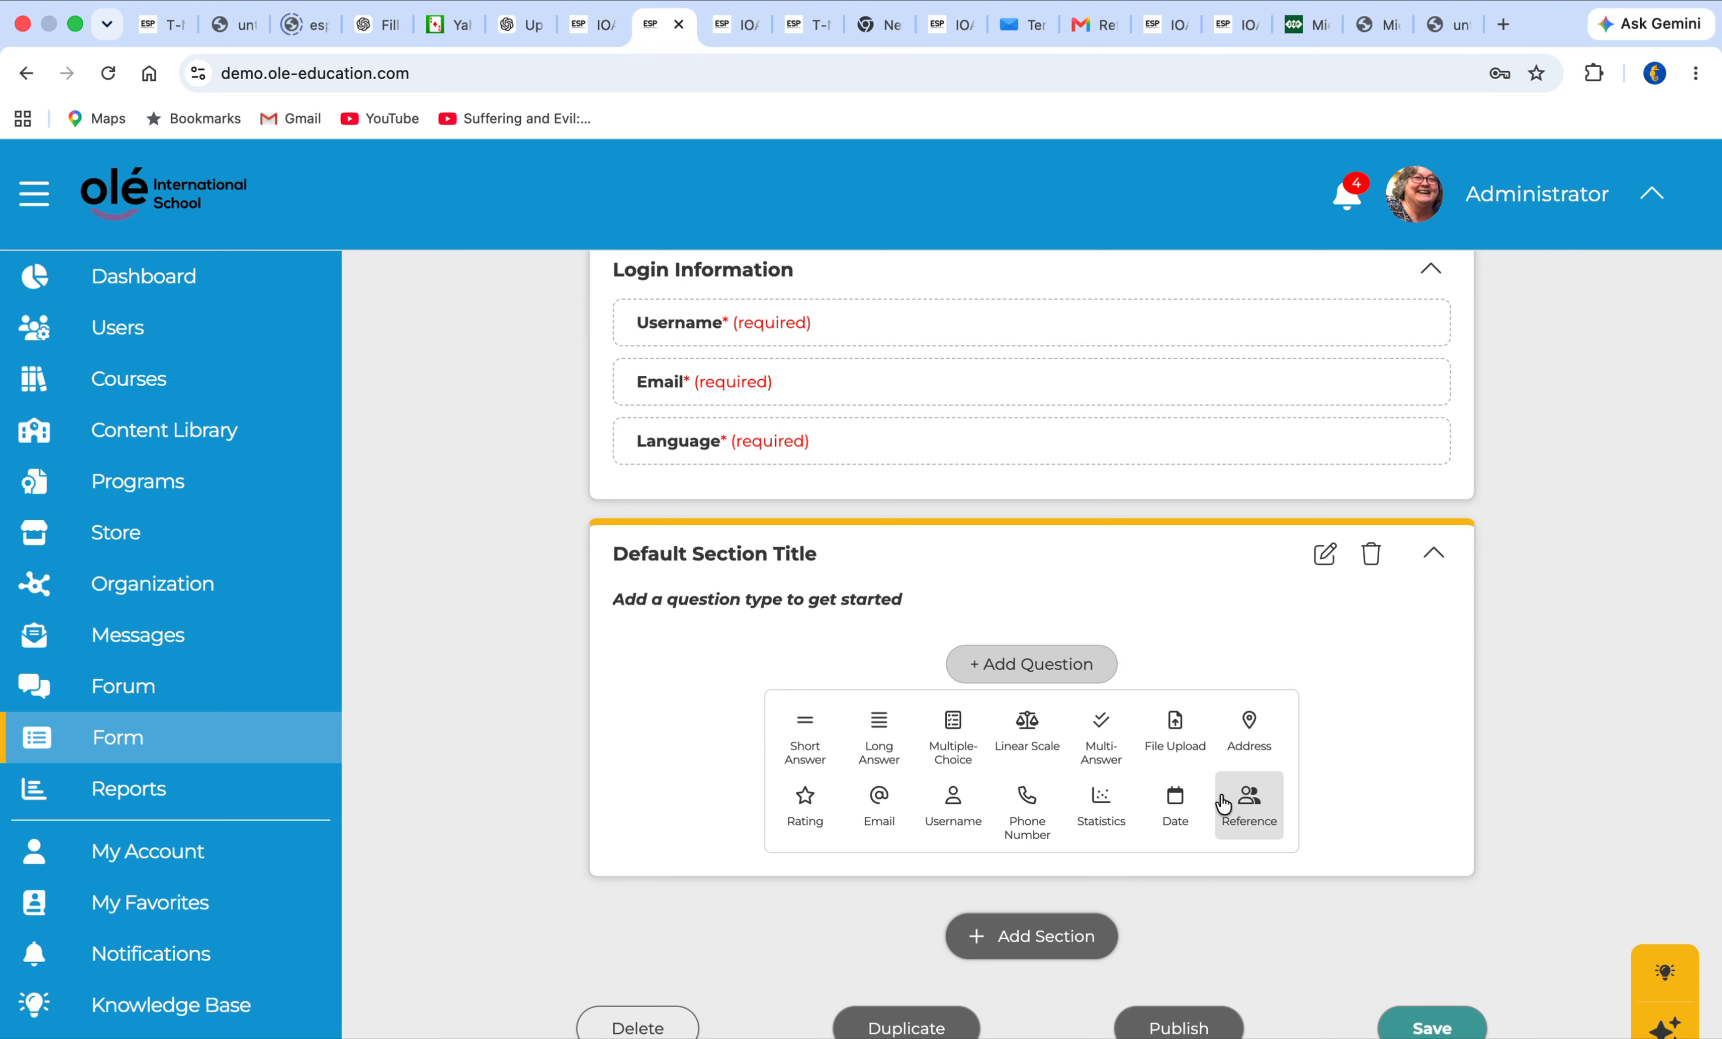
{"action": "left_click", "coordinate": [1252, 806]}
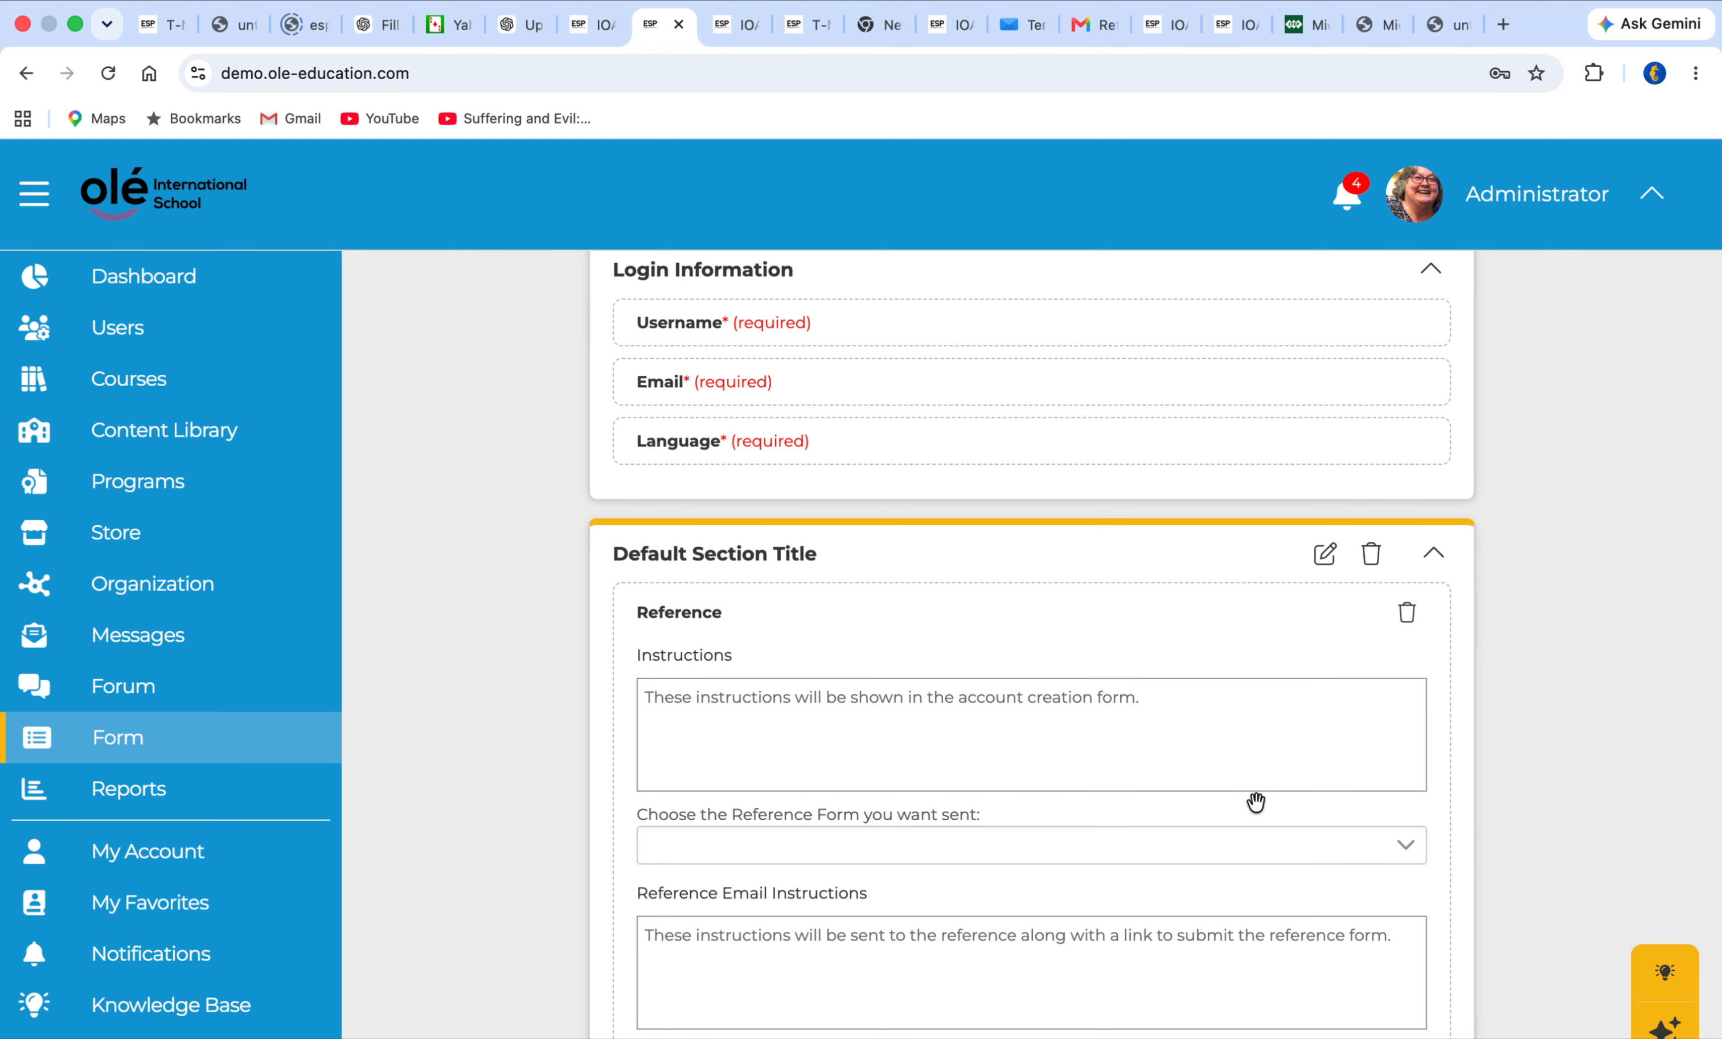
Search the active users by the student's first name and open the matching student's profile
{"action": "scroll", "coordinate": [1255, 810], "scroll_direction": "up", "scroll_amount": 15}
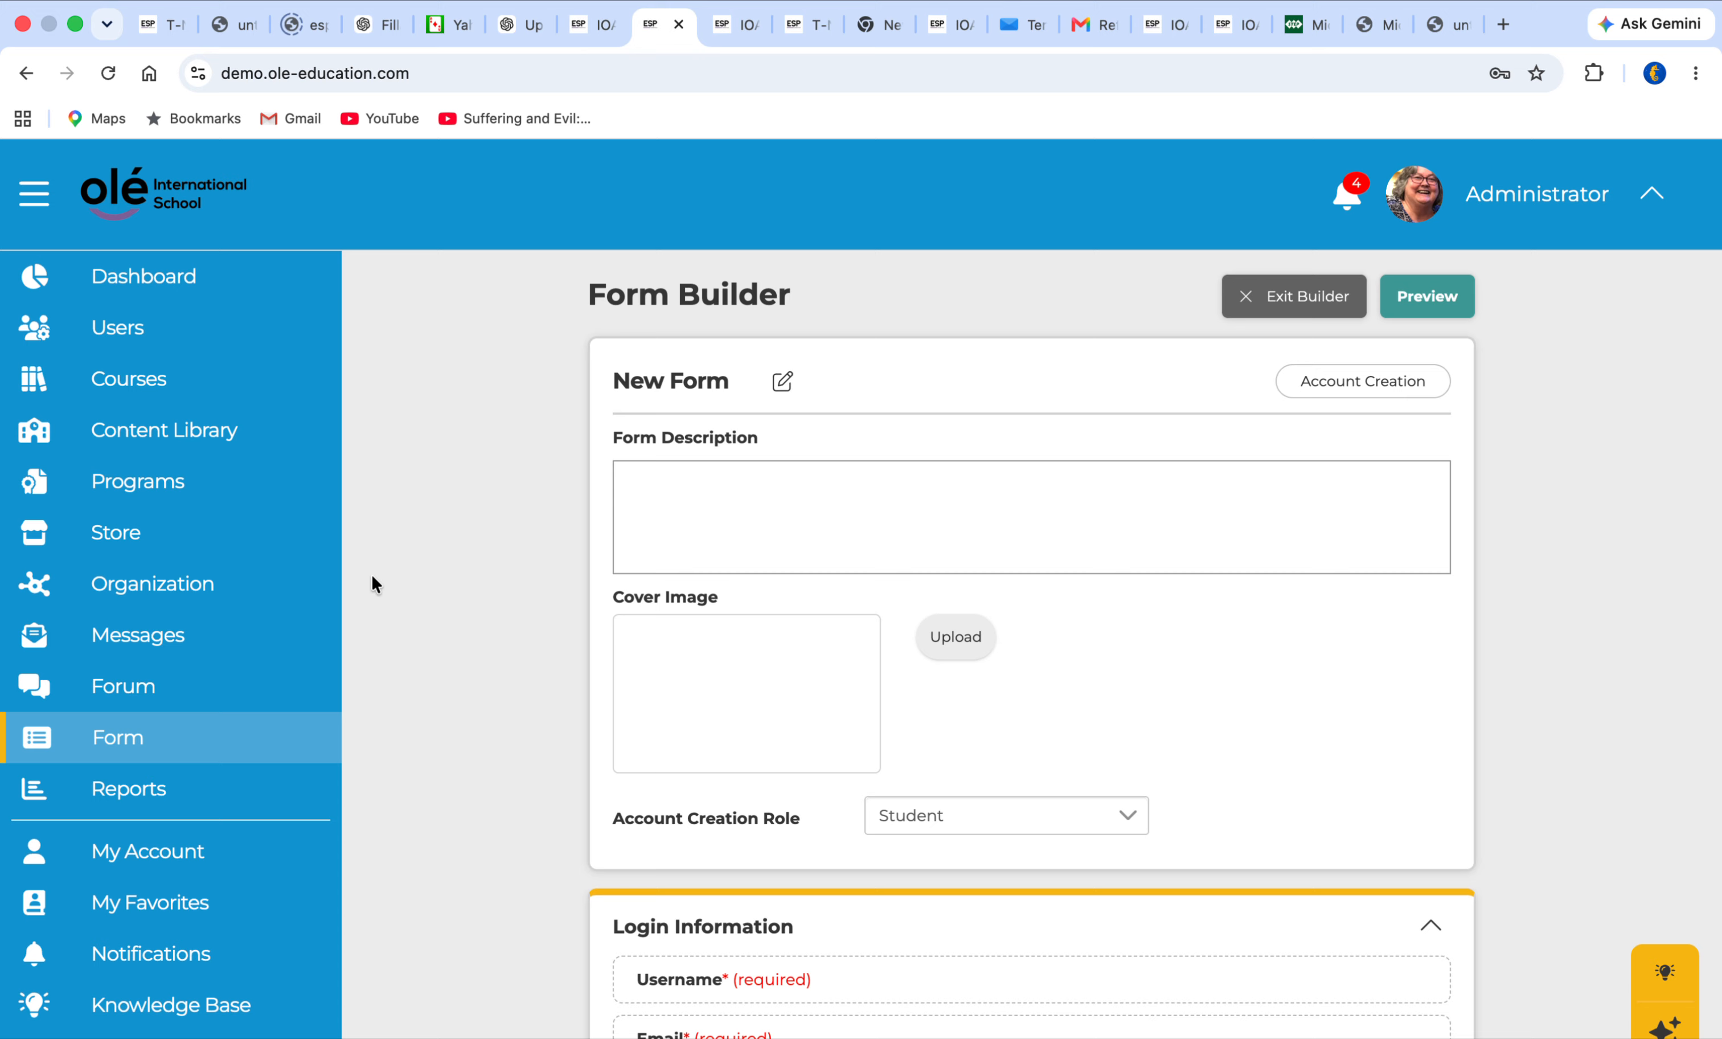
{"action": "left_click", "coordinate": [116, 327]}
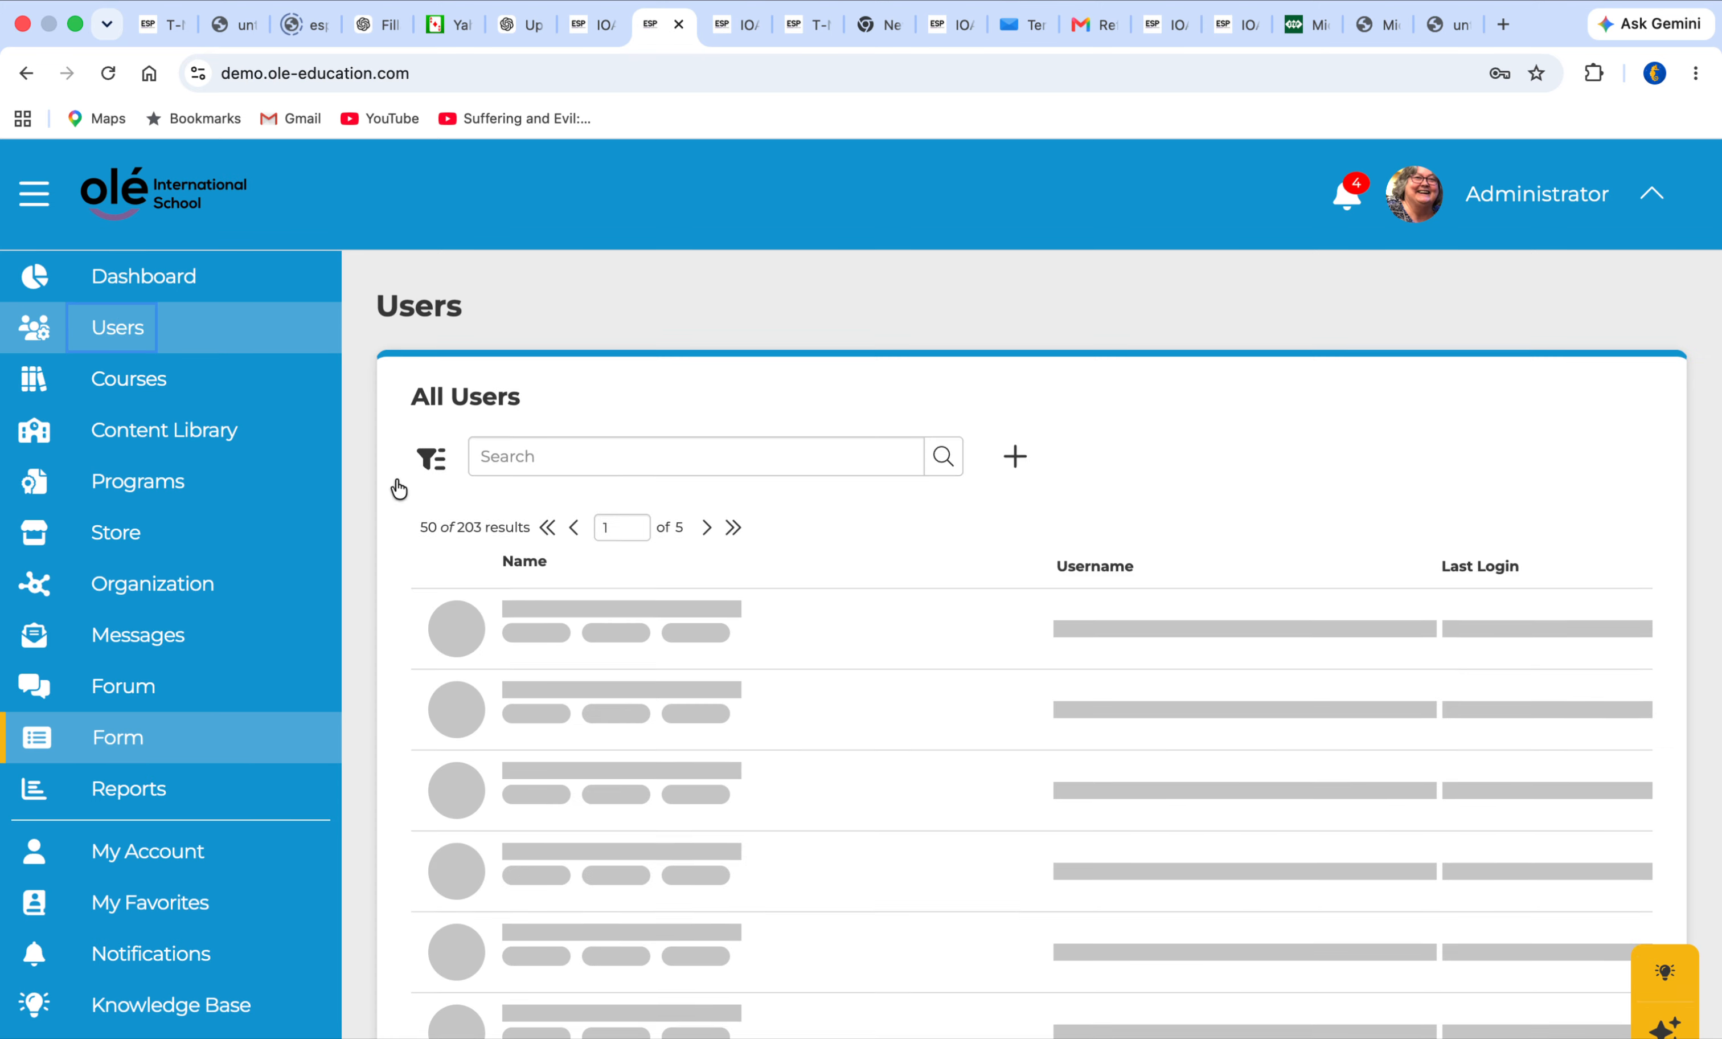
{"action": "scroll", "coordinate": [490, 728], "scroll_direction": "down", "scroll_amount": 12}
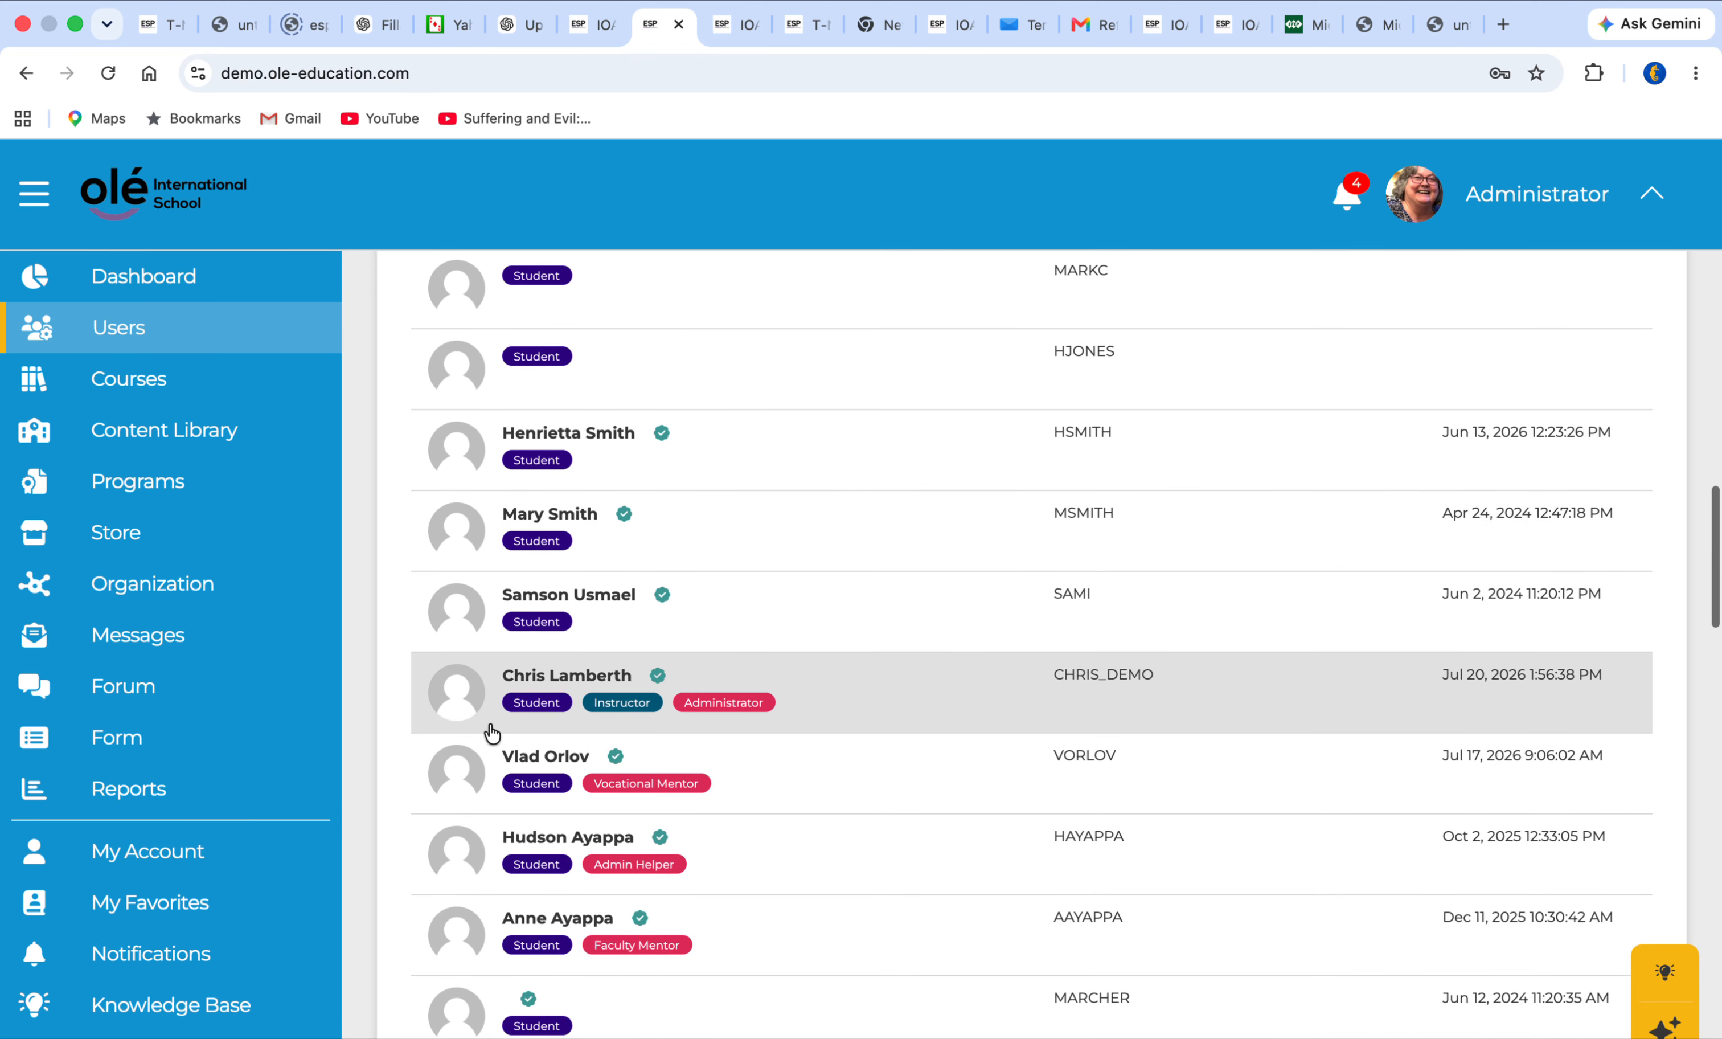
{"action": "scroll", "coordinate": [492, 731], "scroll_direction": "down", "scroll_amount": 15}
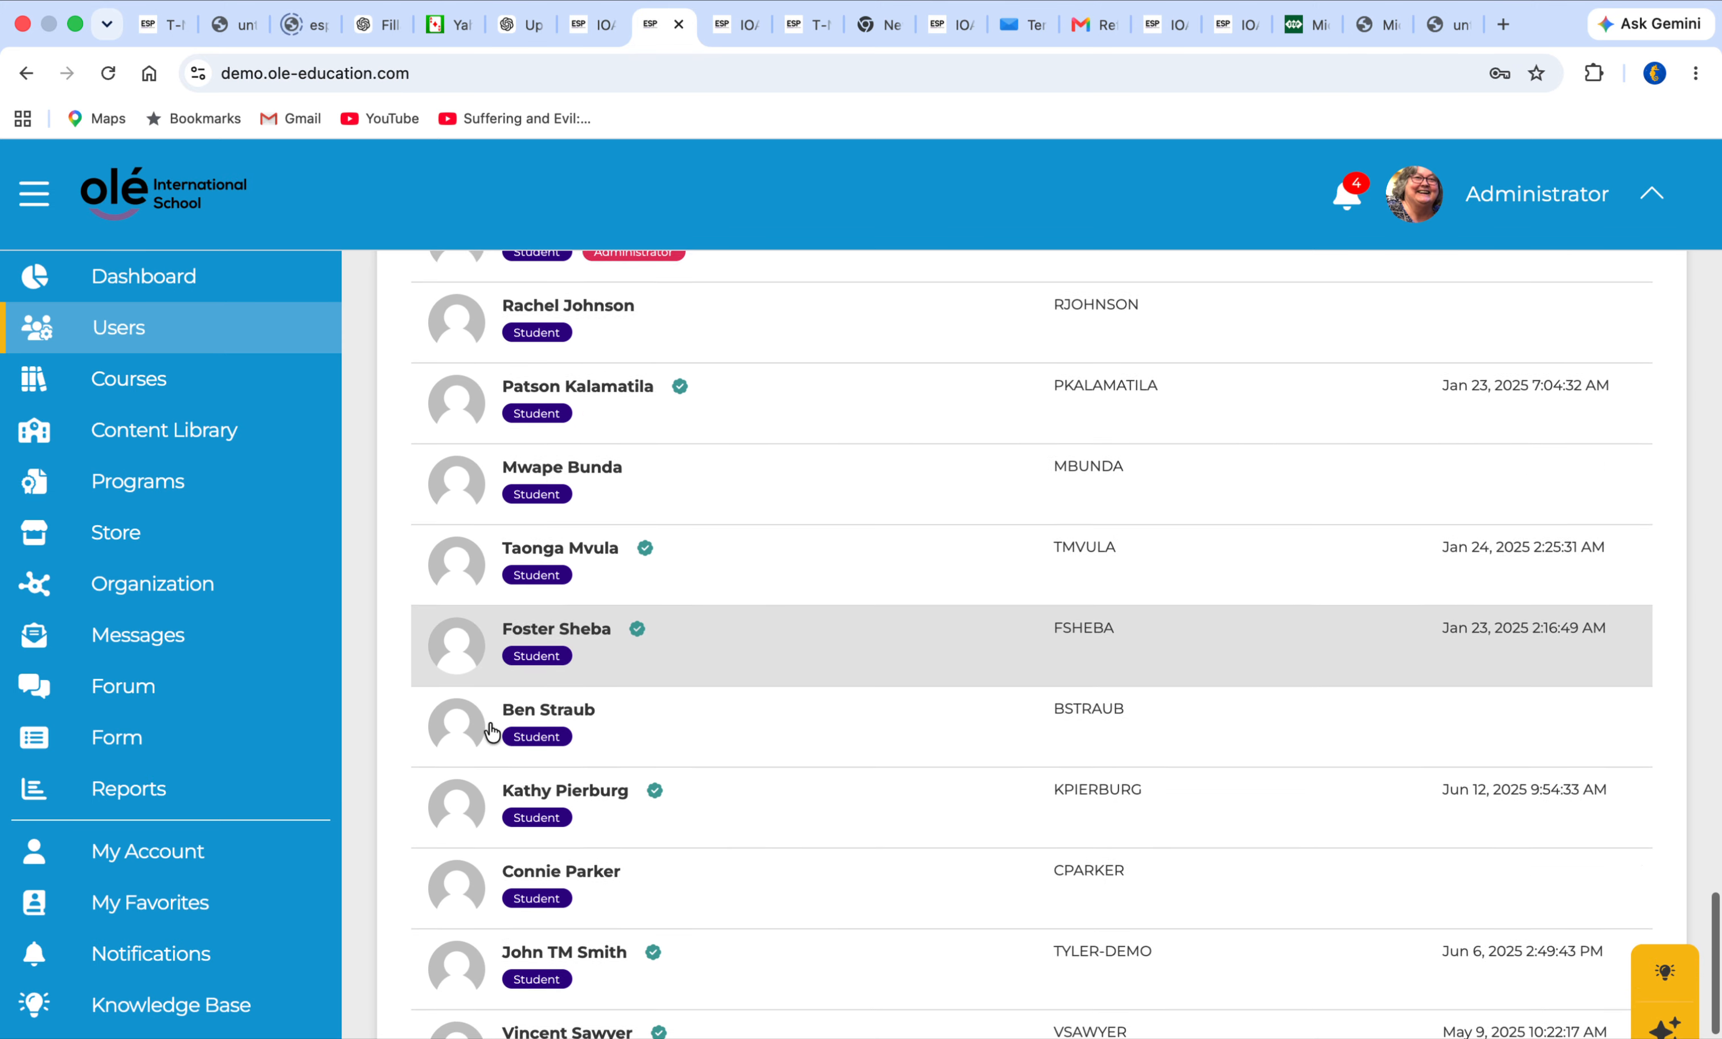
{"action": "scroll", "coordinate": [492, 731], "scroll_direction": "down", "scroll_amount": 3}
{"action": "scroll", "coordinate": [600, 529], "scroll_direction": "up", "scroll_amount": 7}
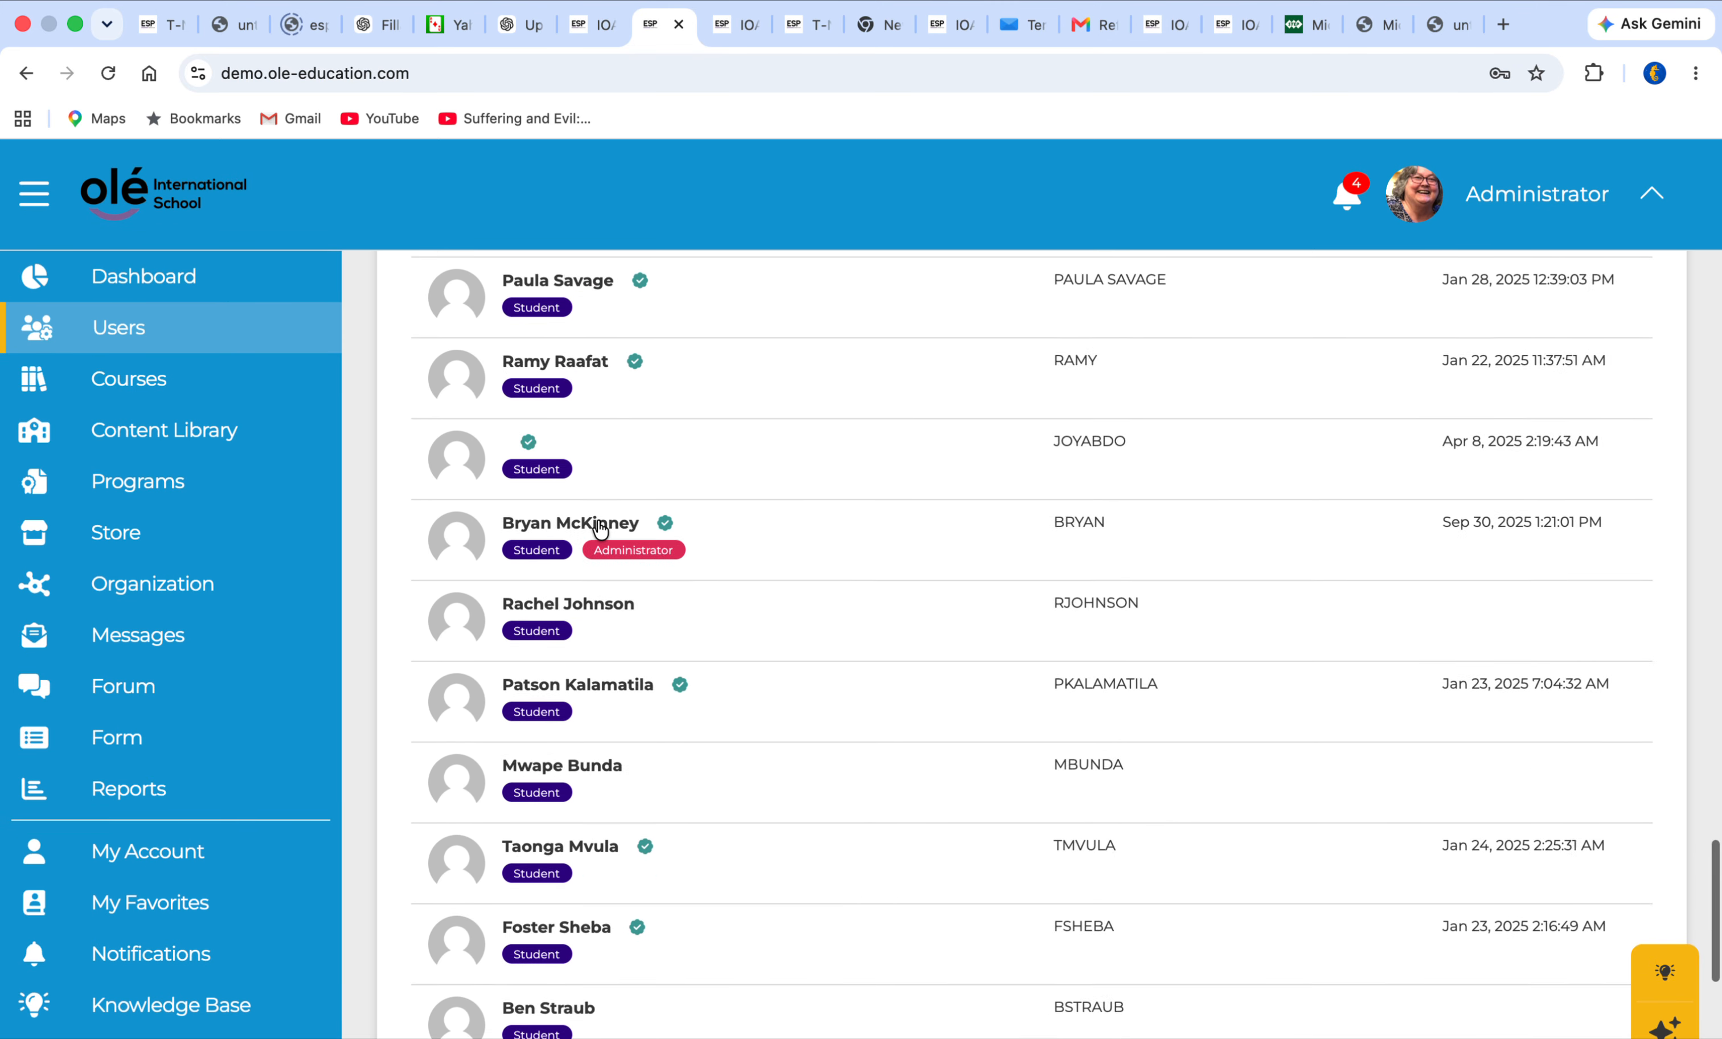
{"action": "scroll", "coordinate": [599, 529], "scroll_direction": "up", "scroll_amount": 10}
{"action": "left_click", "coordinate": [527, 531]}
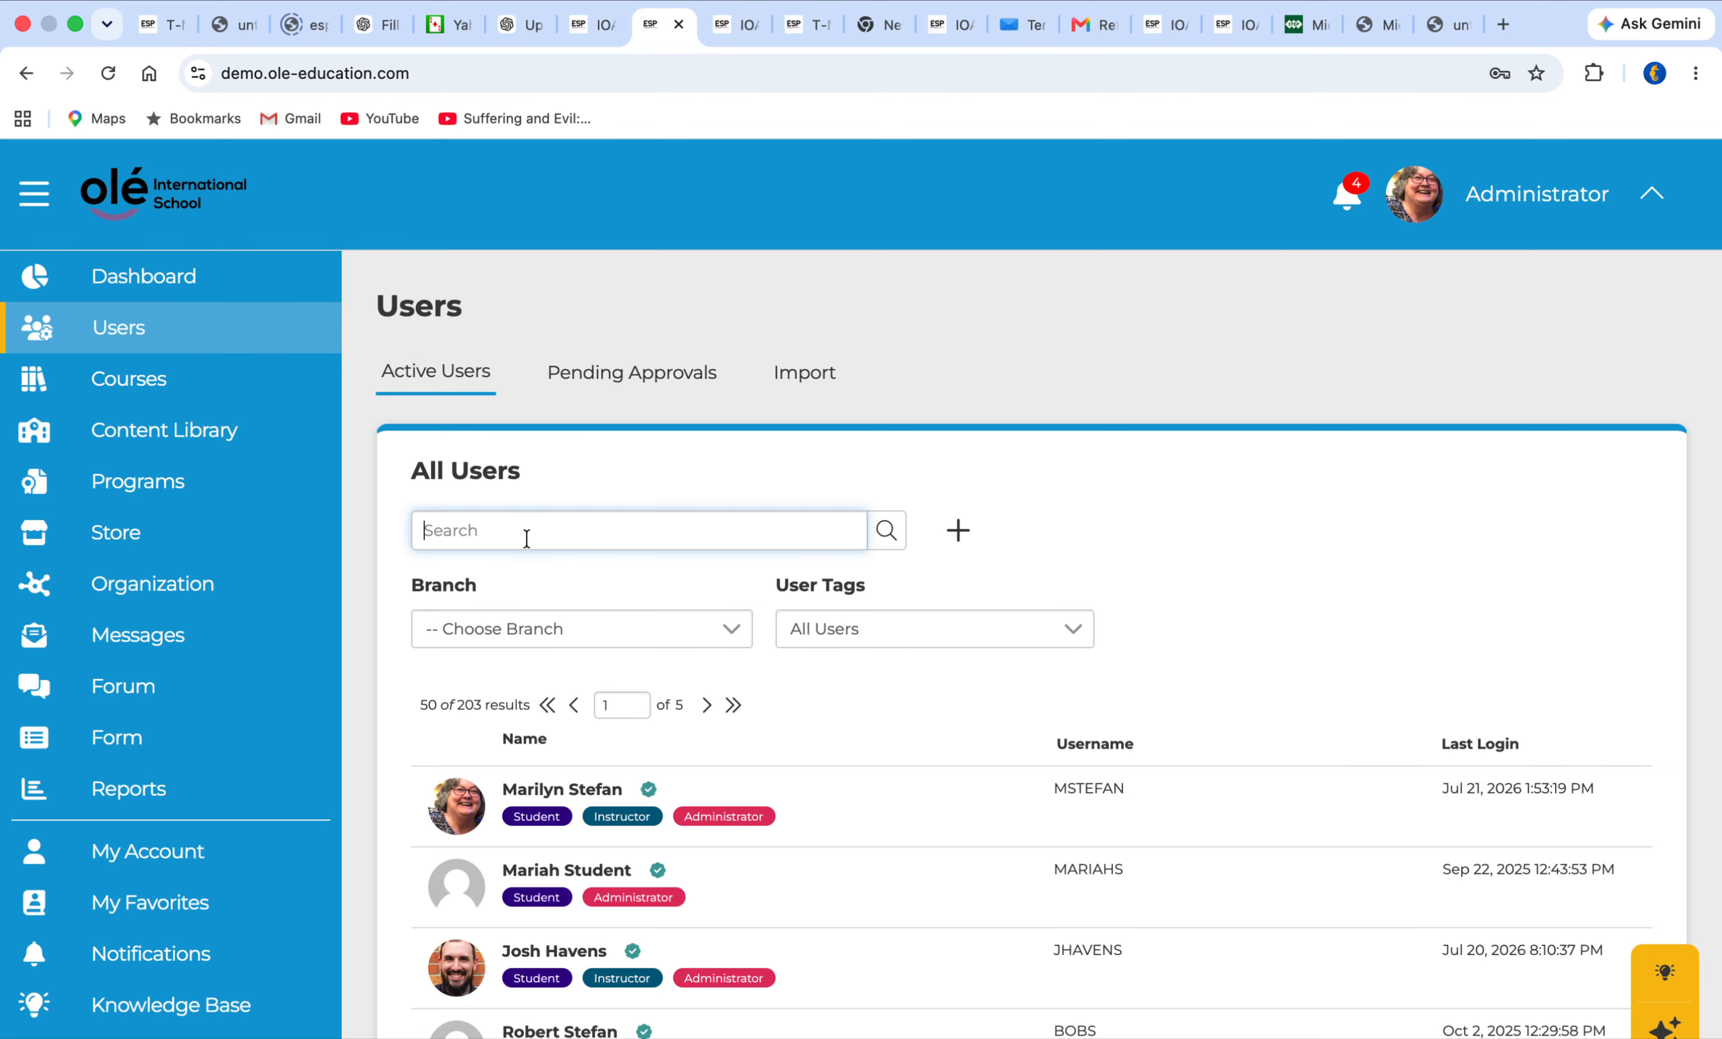
{"action": "type", "text": "bill"}
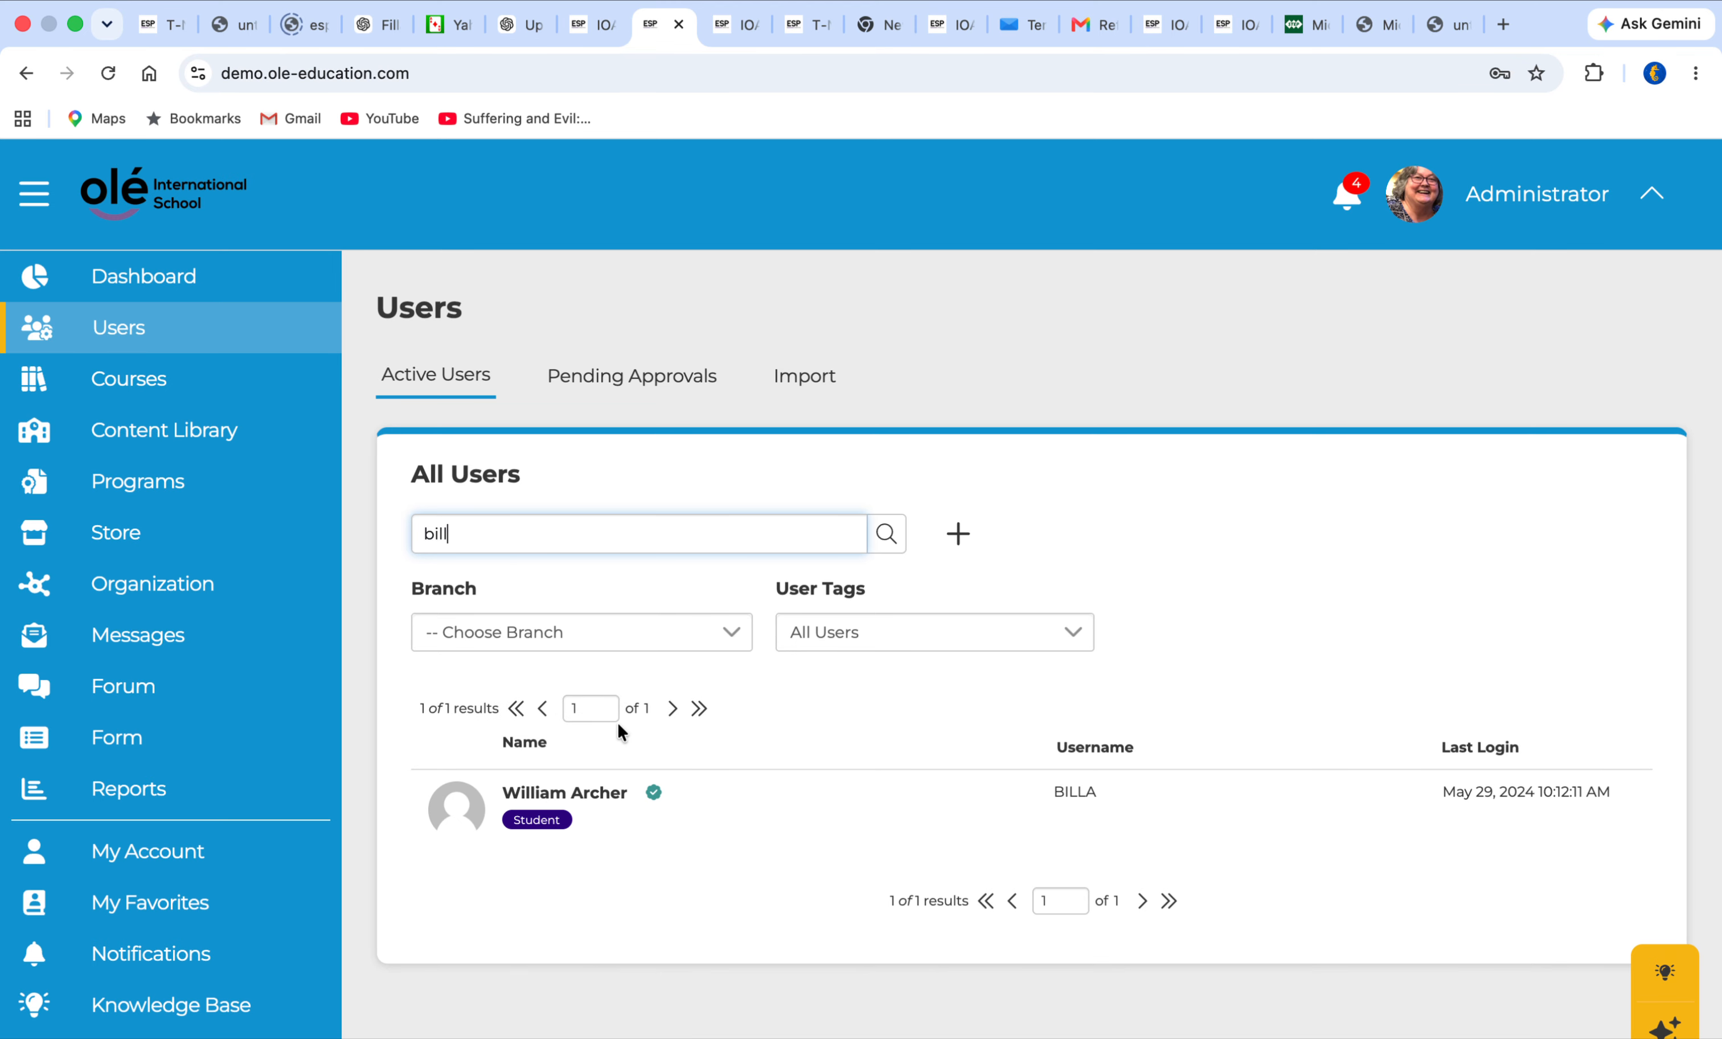
{"action": "left_click", "coordinate": [621, 795]}
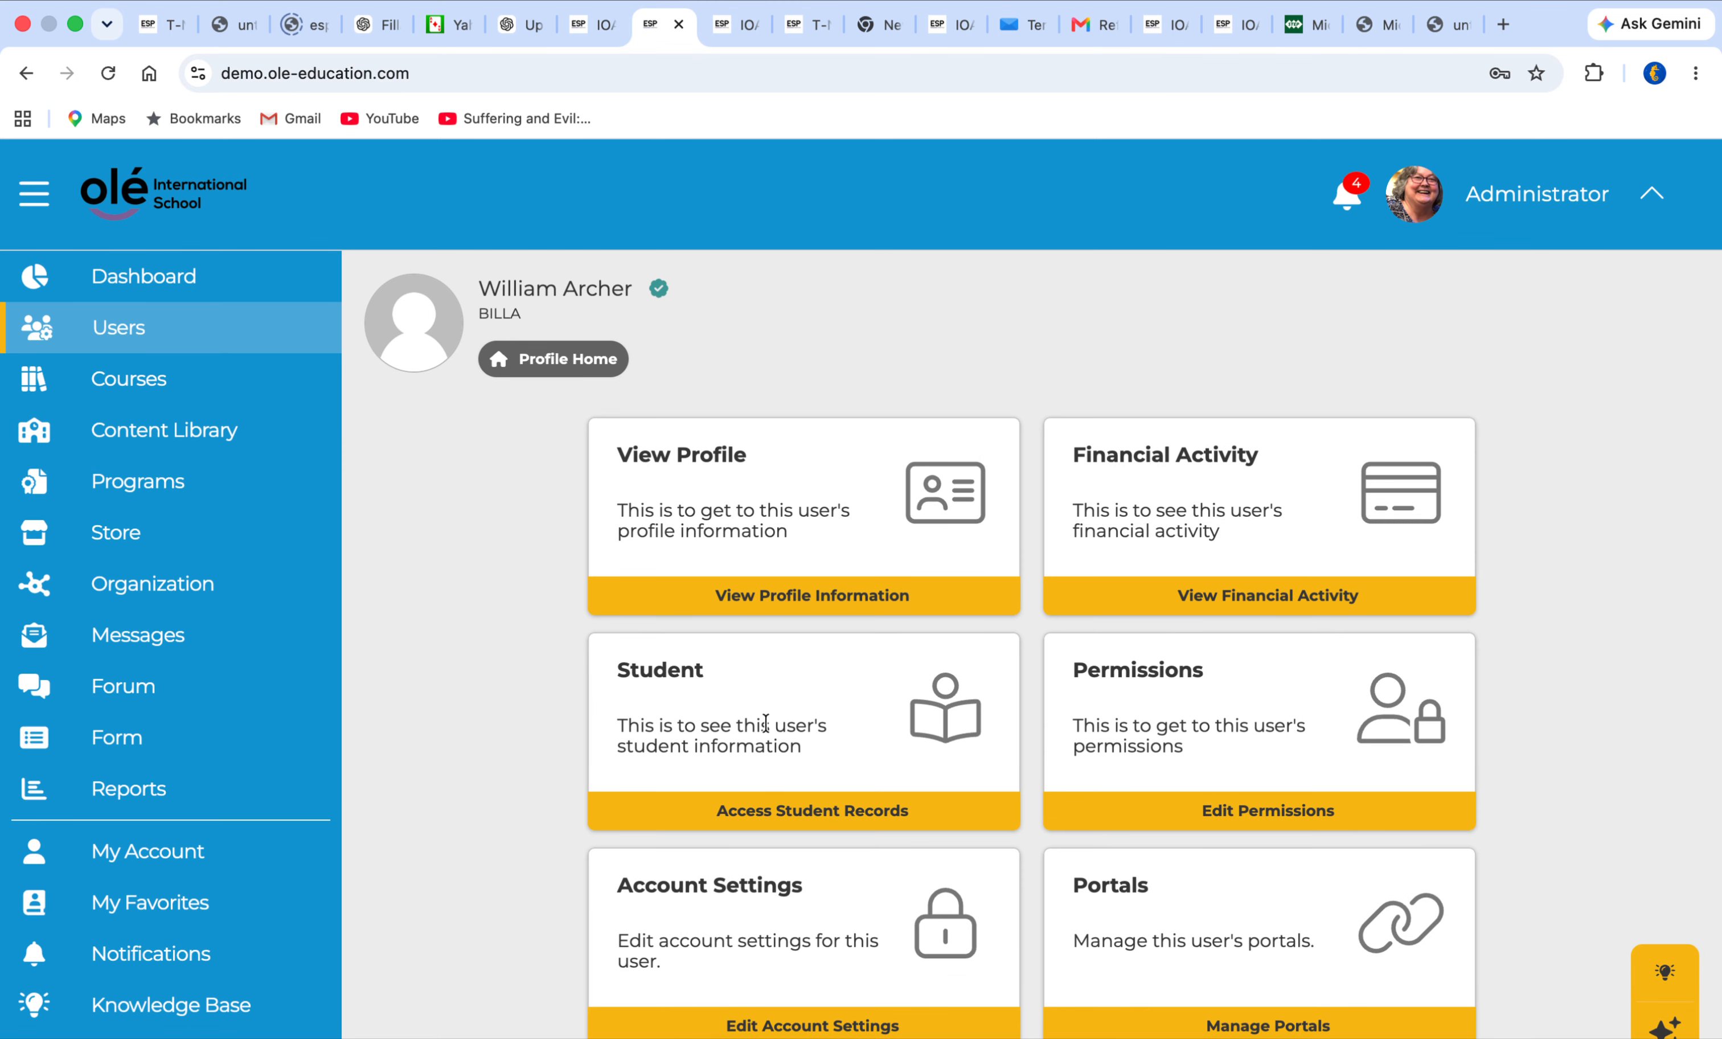
Go to the references in the student's records, view the submitted Demo Reference Form response, and close it
{"action": "scroll", "coordinate": [805, 833], "scroll_direction": "down", "scroll_amount": 3}
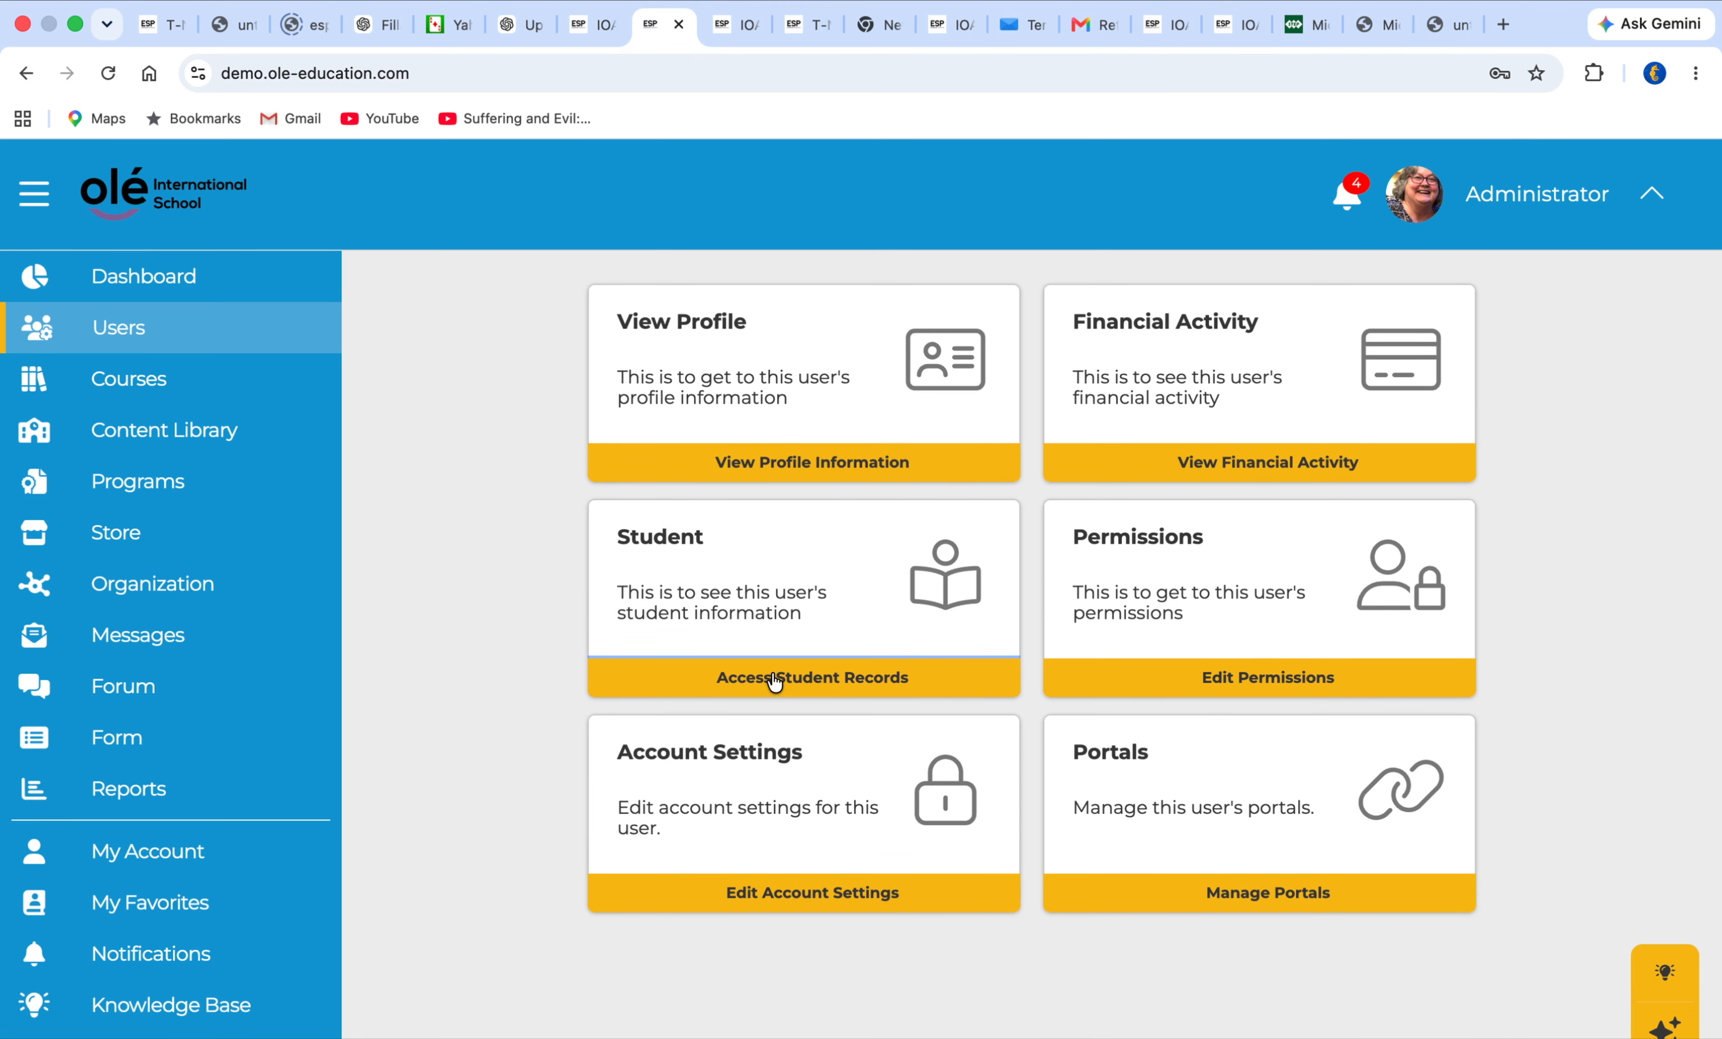
{"action": "left_click", "coordinate": [768, 679]}
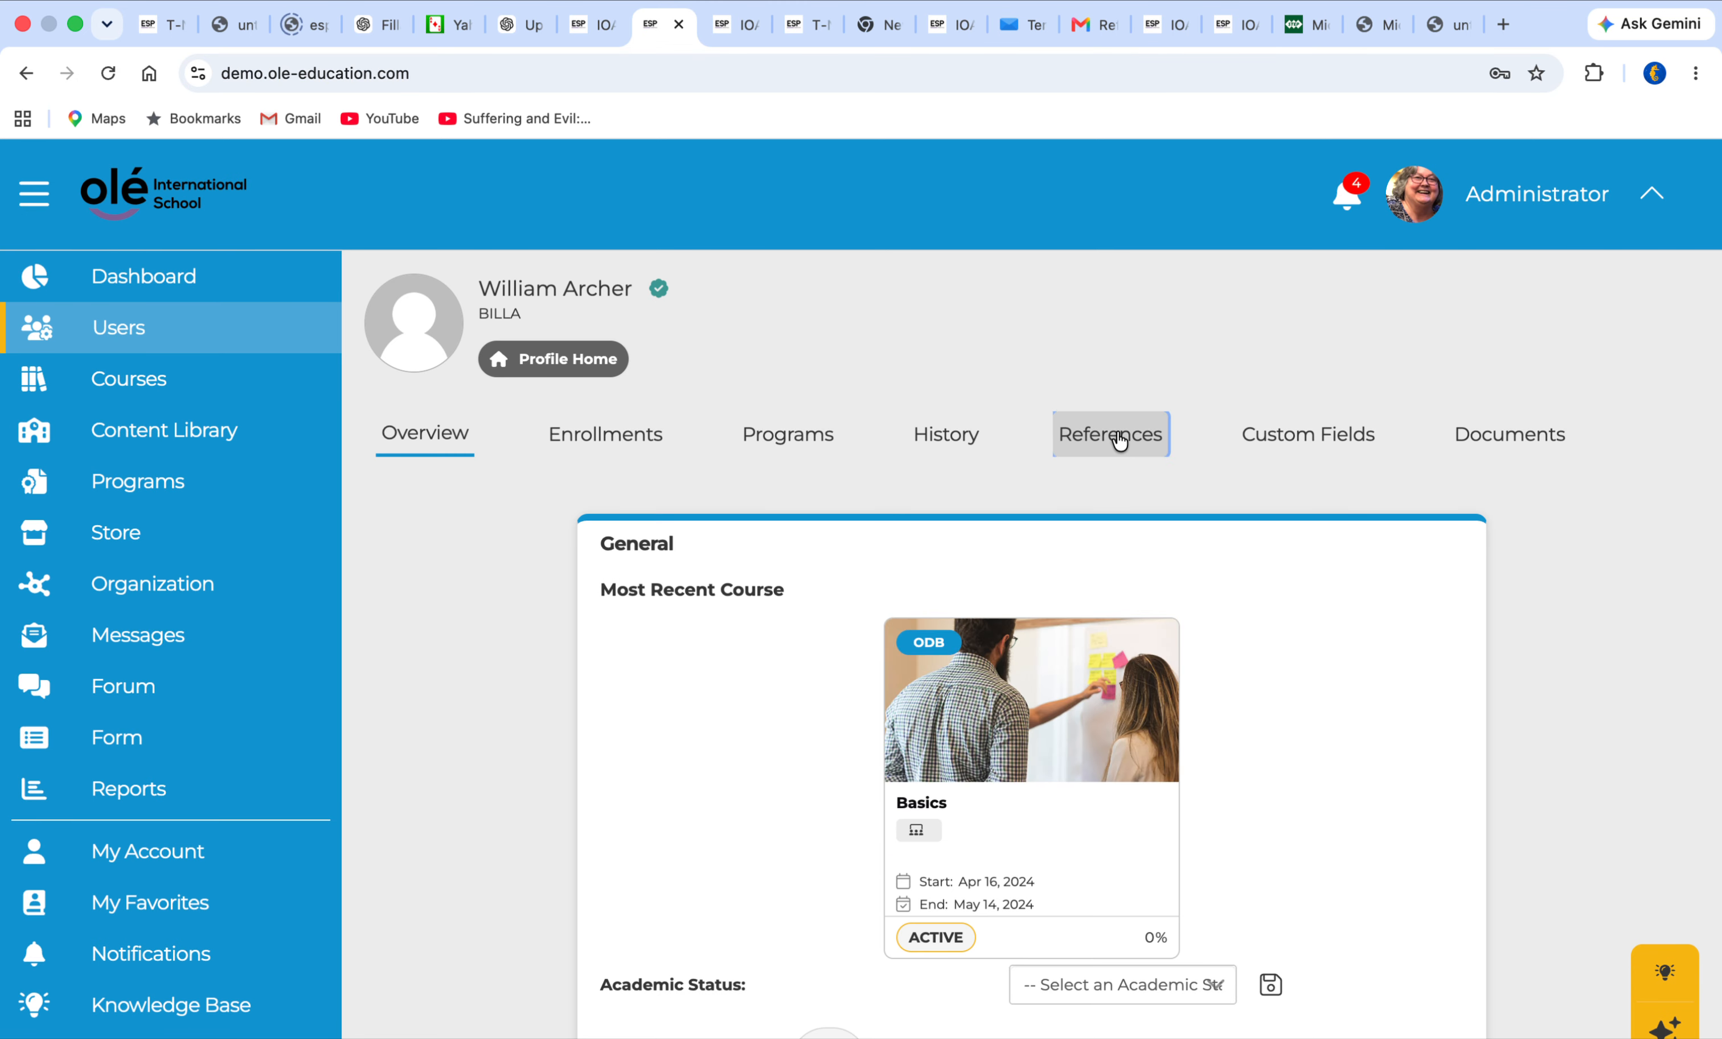
{"action": "left_click", "coordinate": [1114, 455]}
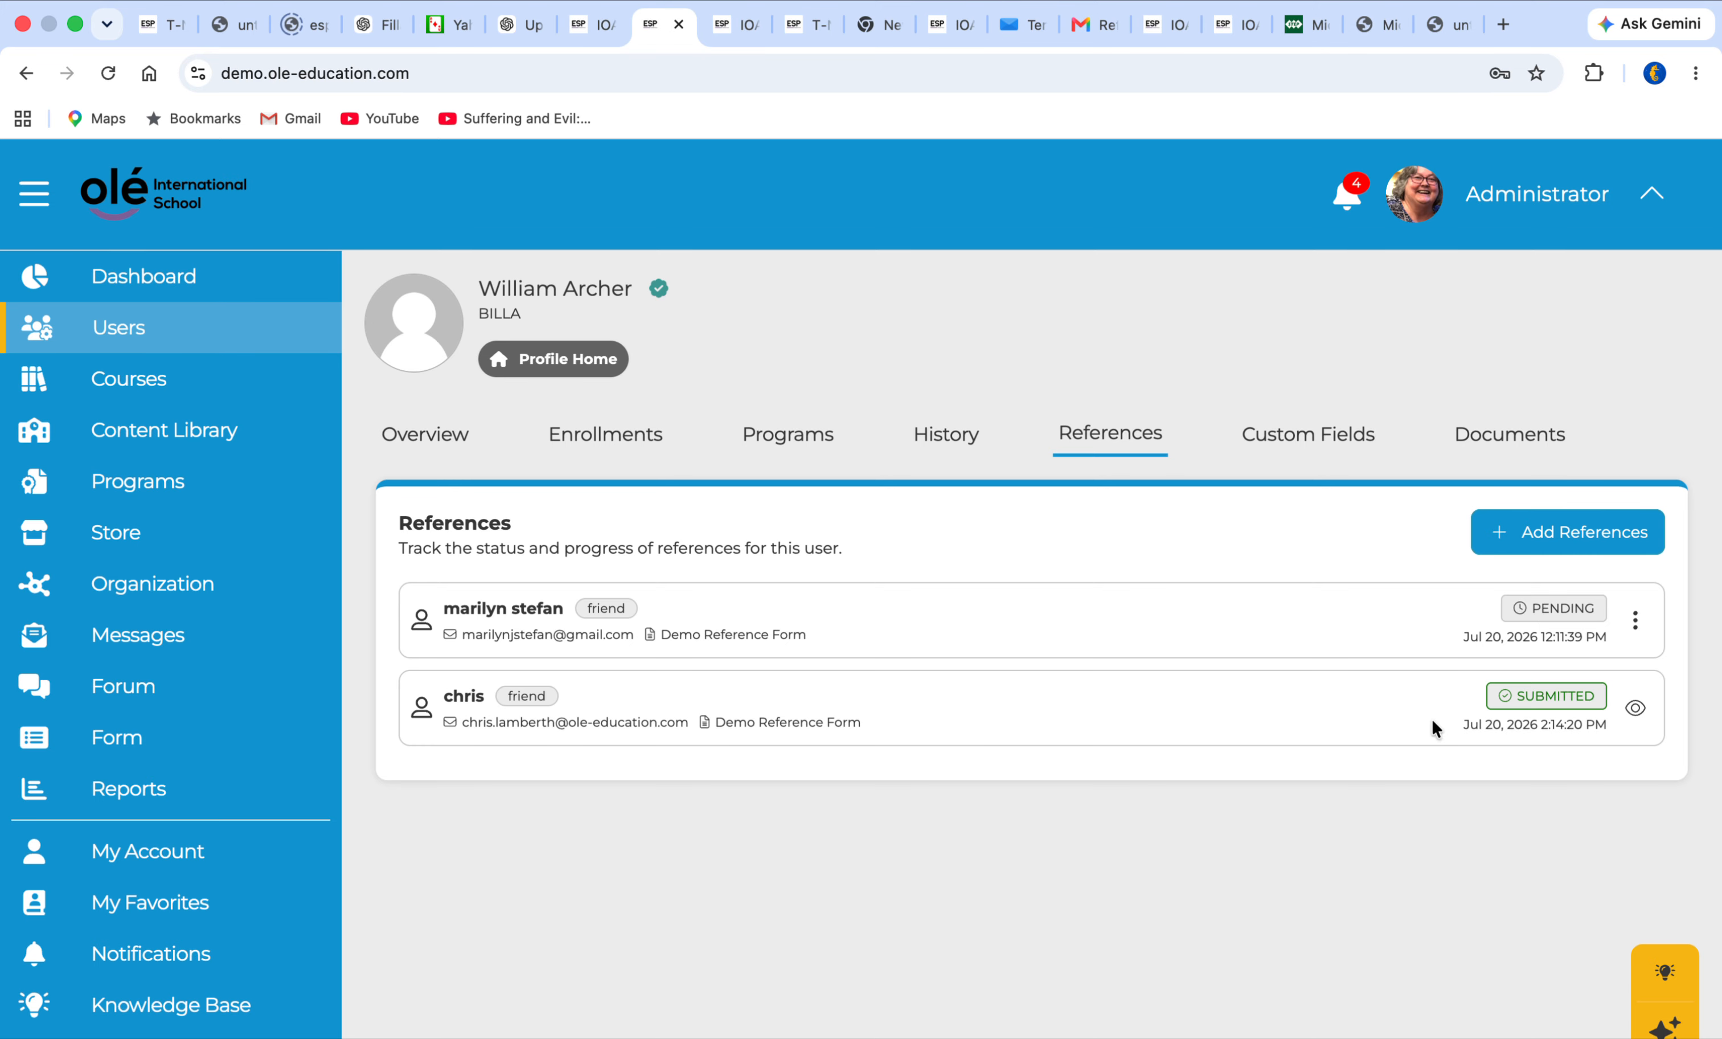
{"action": "left_click", "coordinate": [1635, 715]}
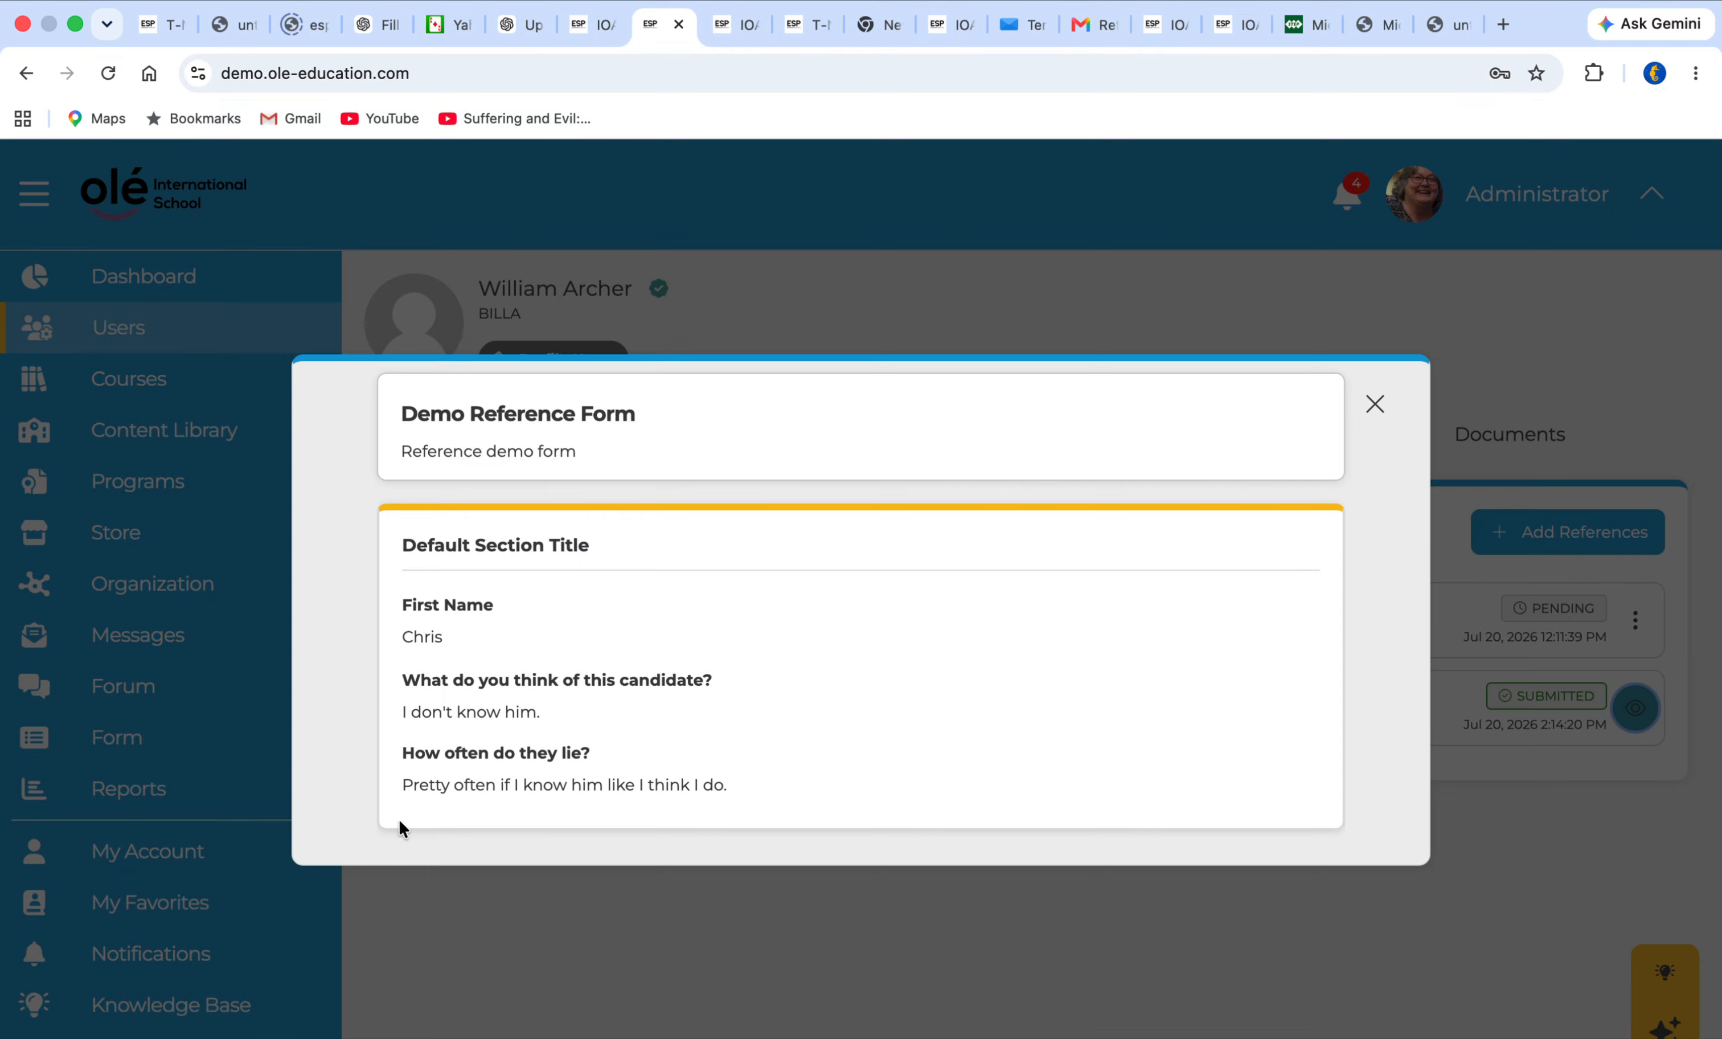
{"action": "left_click", "coordinate": [1374, 404]}
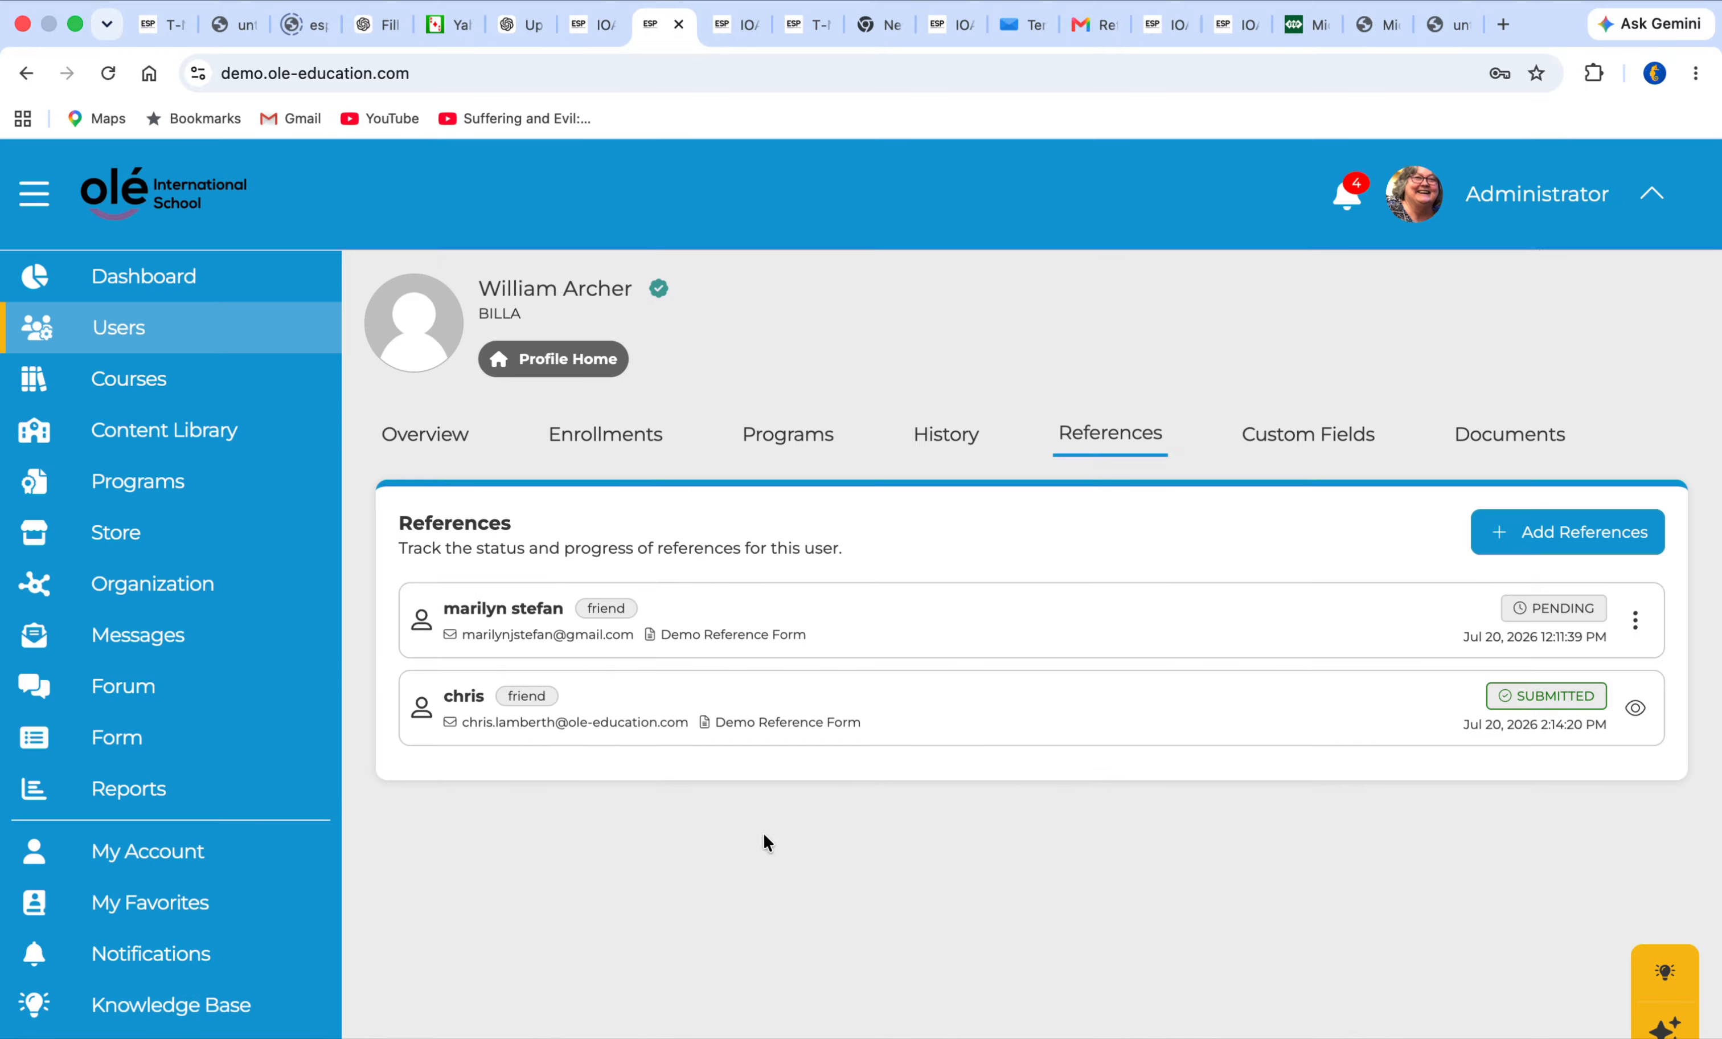
Filter the active forms by the Reference type and open the preview of the Demo 4 form
{"action": "left_click", "coordinate": [138, 739]}
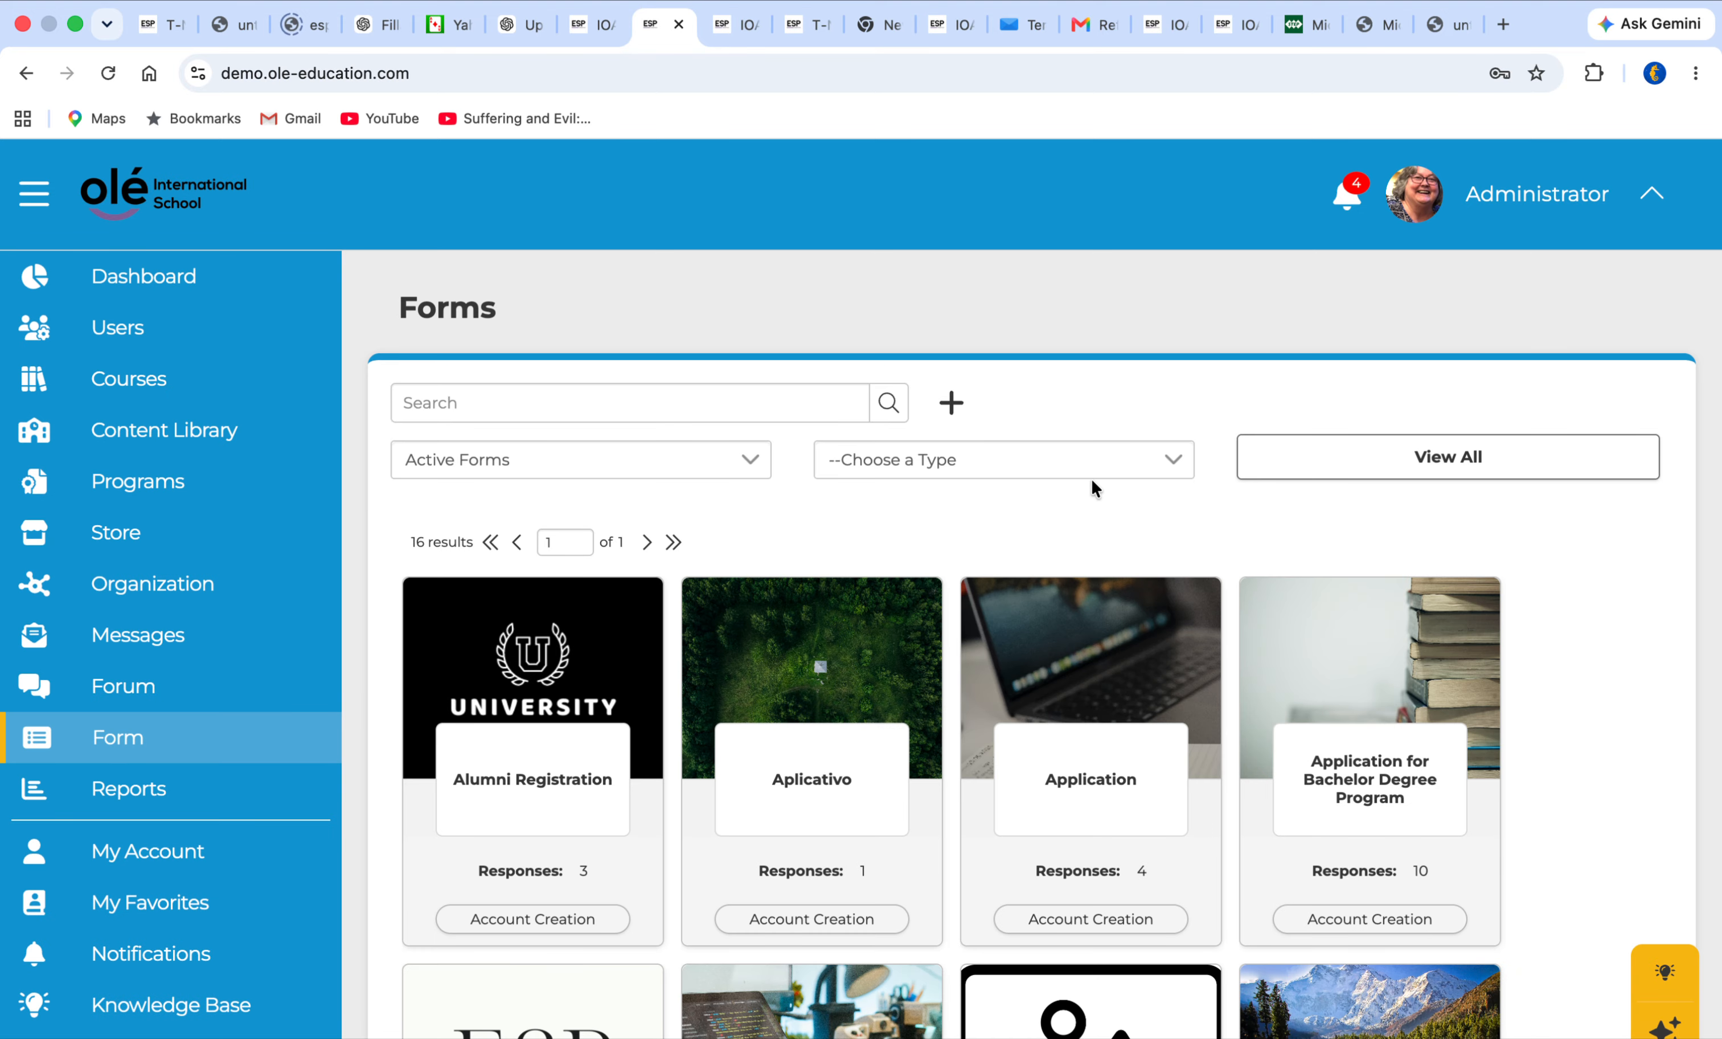
{"action": "left_click", "coordinate": [1175, 458]}
{"action": "left_click", "coordinate": [1029, 539]}
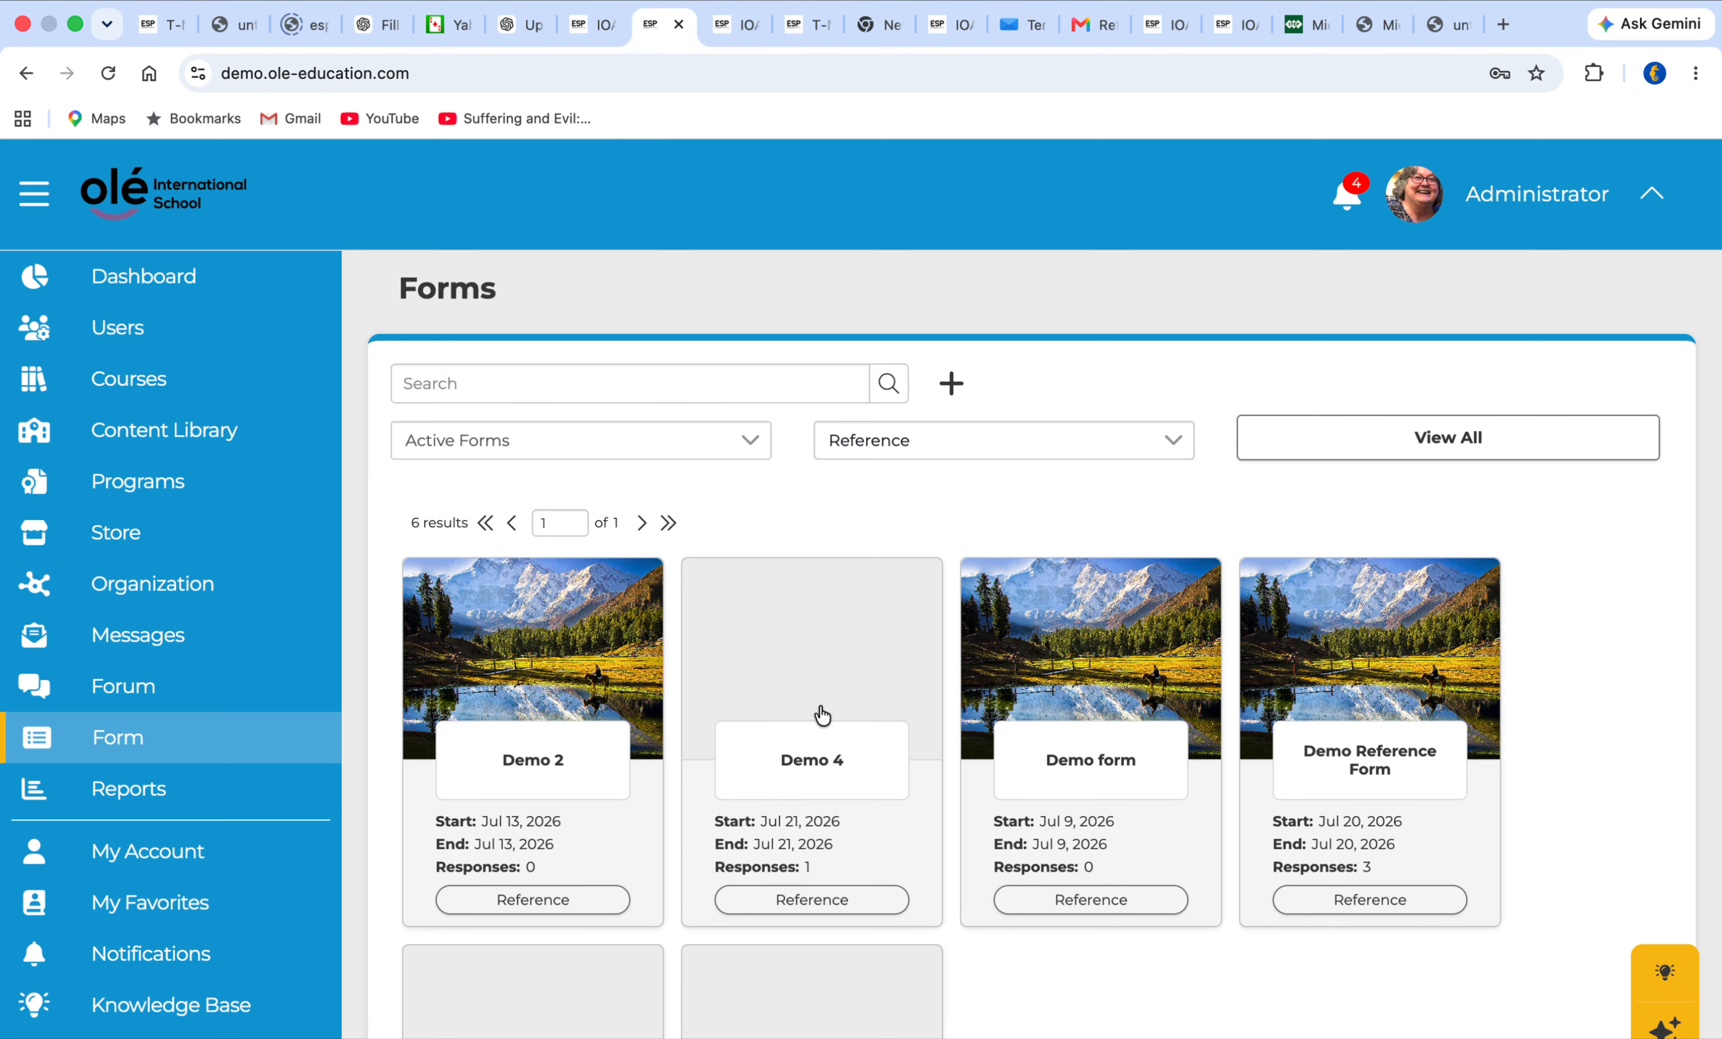
{"action": "scroll", "coordinate": [819, 711], "scroll_direction": "down", "scroll_amount": 4}
{"action": "scroll", "coordinate": [837, 689], "scroll_direction": "up", "scroll_amount": 4}
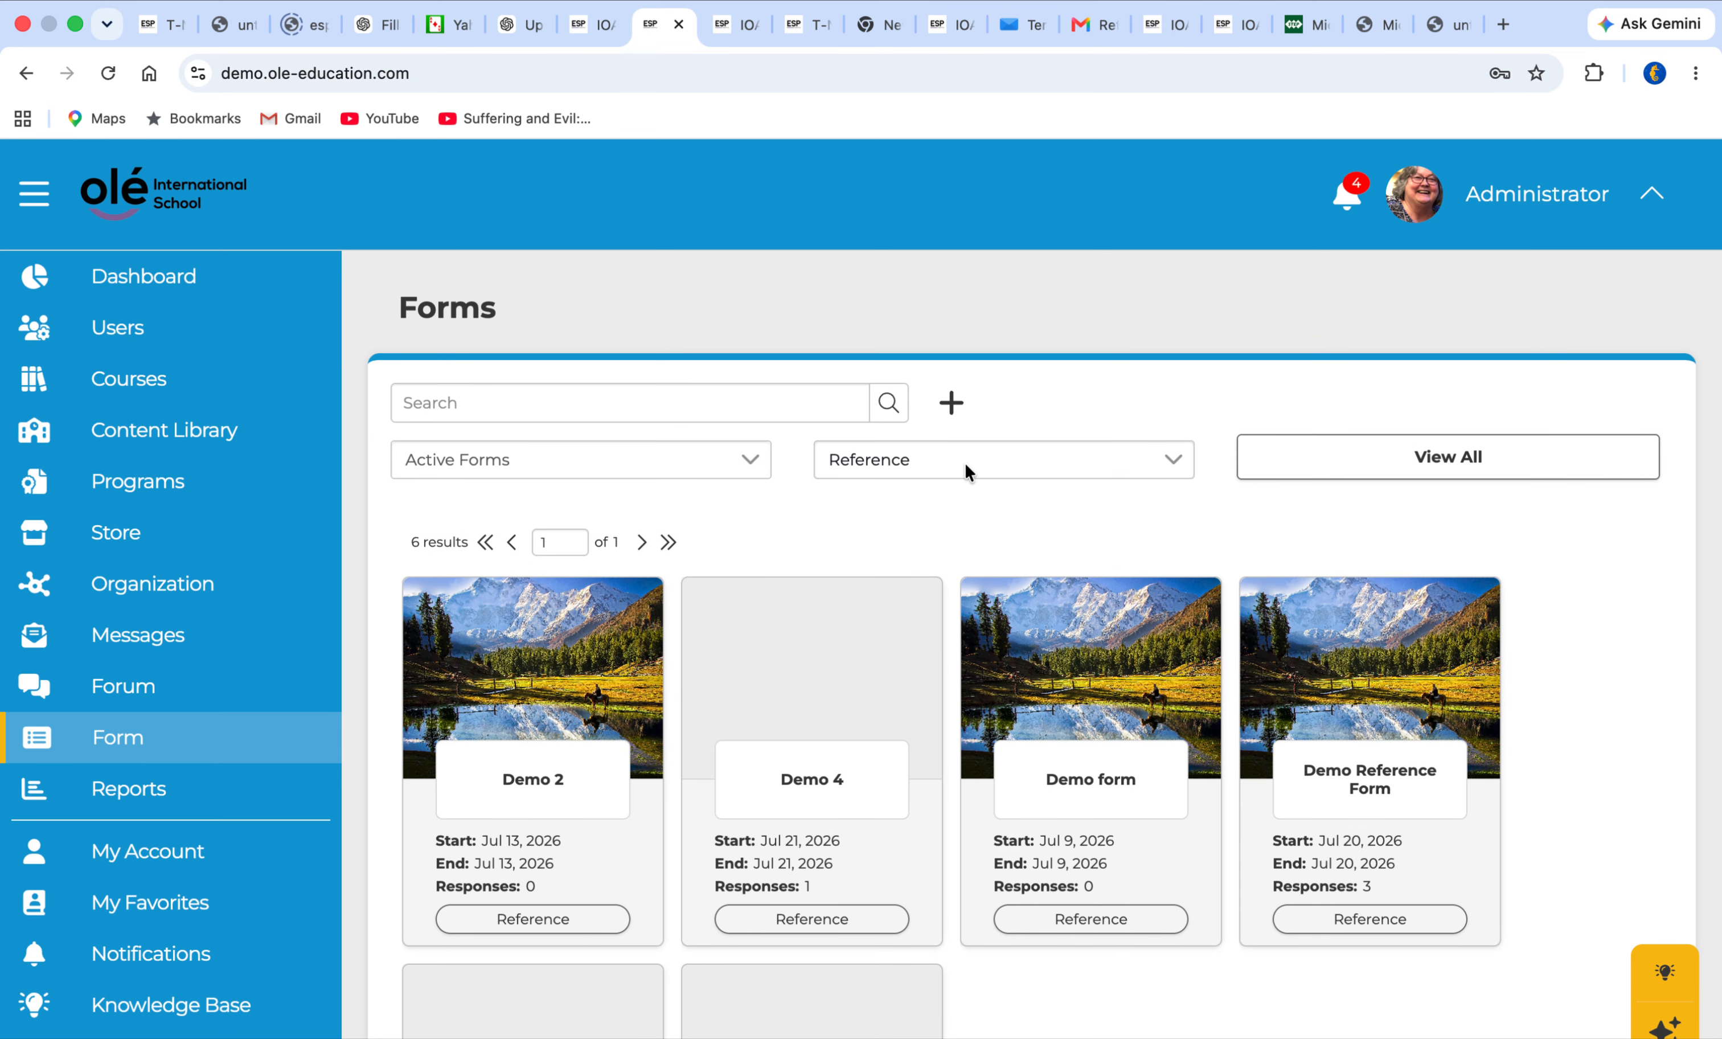
{"action": "left_click", "coordinate": [842, 782]}
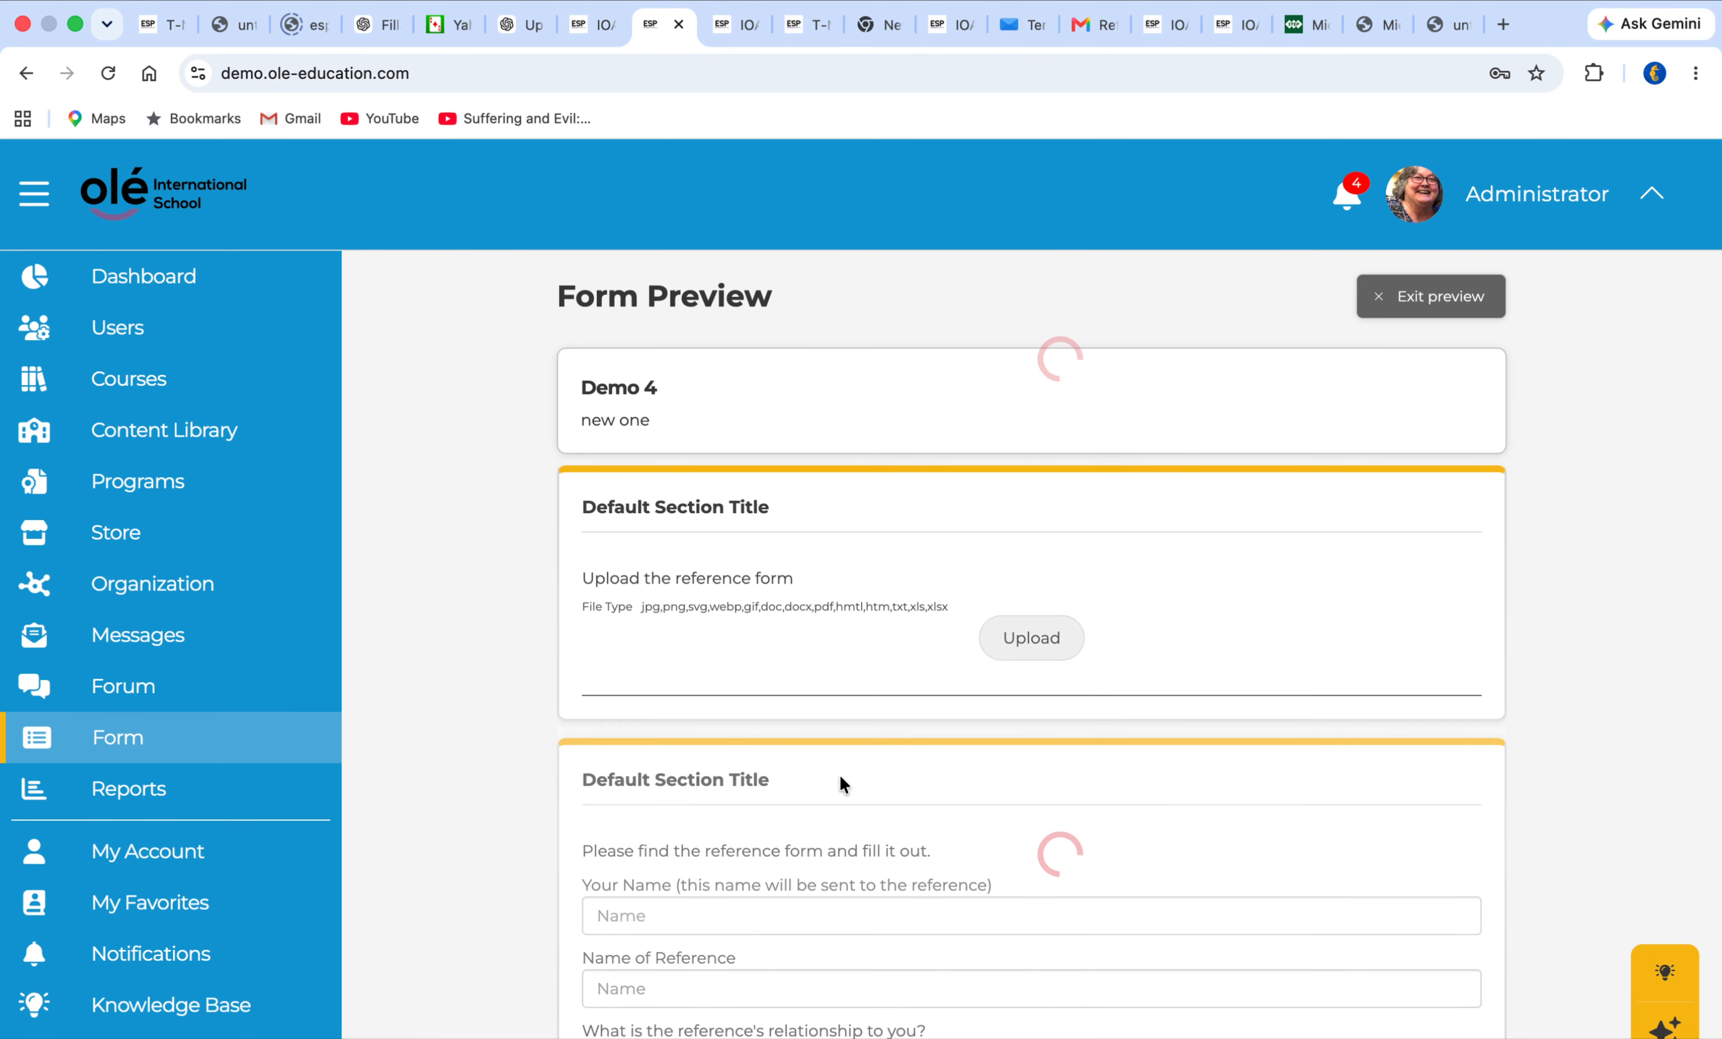
Examine the reference form upload question and the reference contact fields in the Demo 4 preview
{"action": "scroll", "coordinate": [830, 482], "scroll_direction": "down", "scroll_amount": 10}
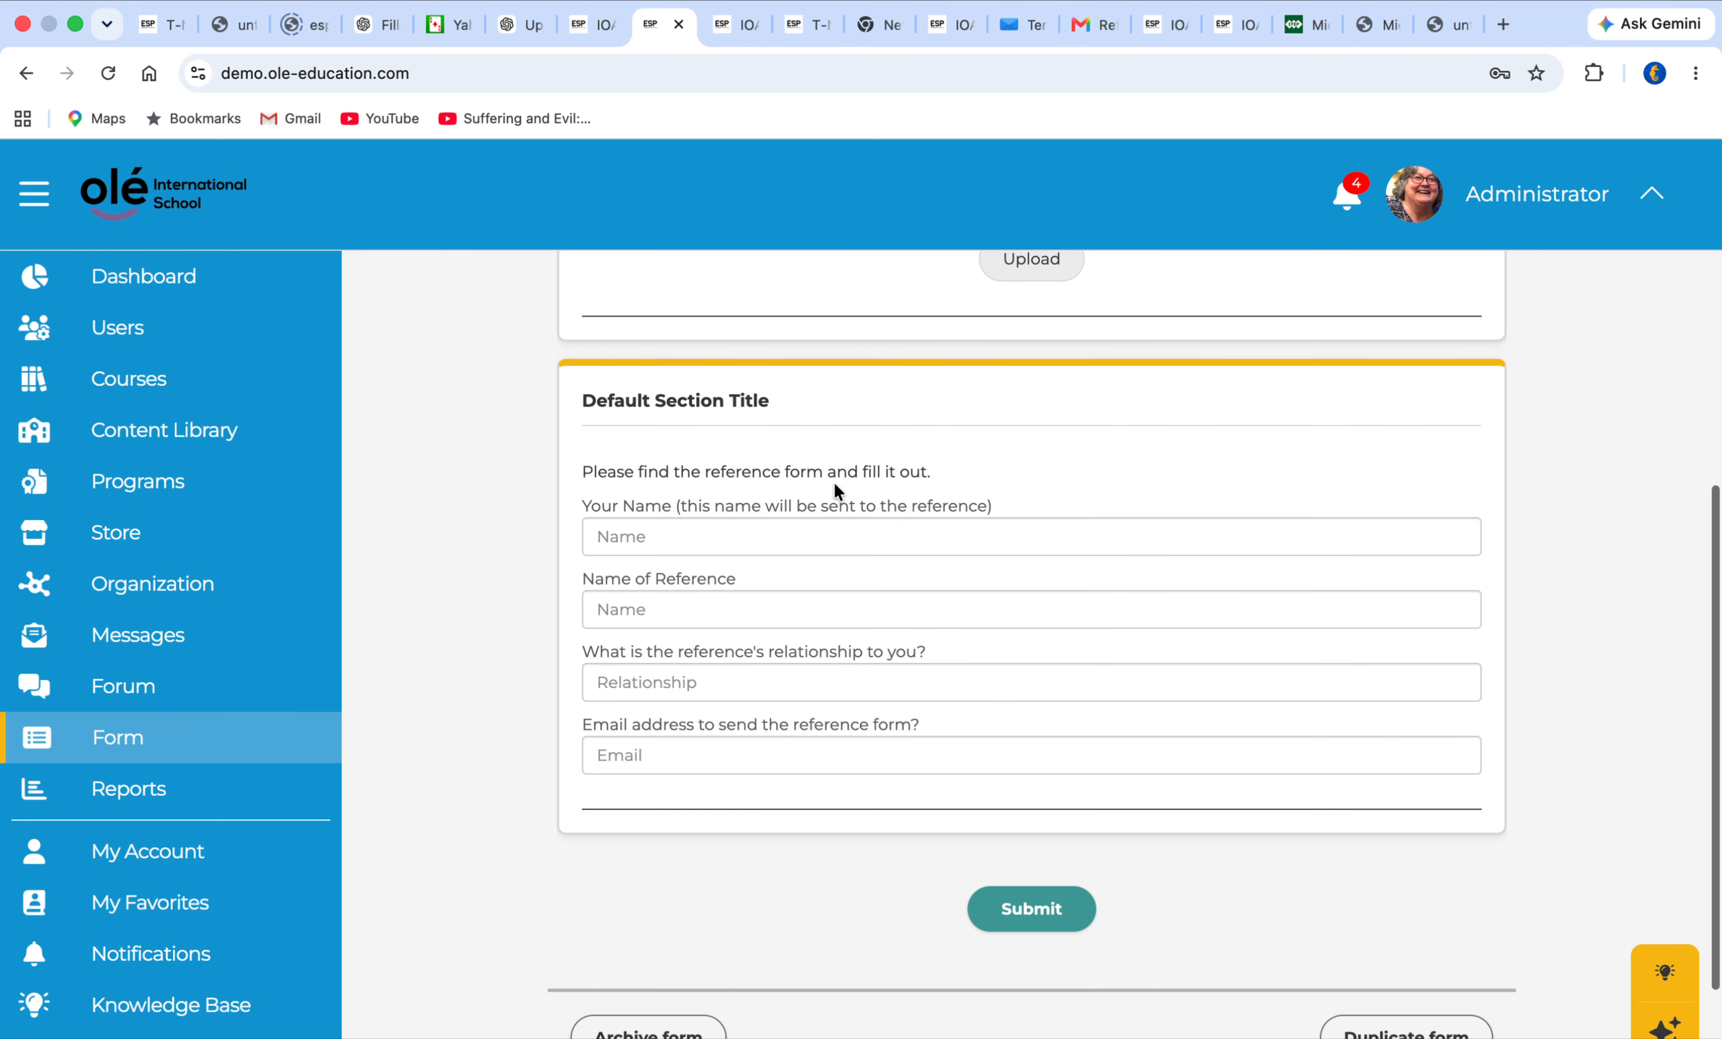
{"action": "scroll", "coordinate": [839, 487], "scroll_direction": "up", "scroll_amount": 4}
{"action": "scroll", "coordinate": [835, 478], "scroll_direction": "up", "scroll_amount": 5}
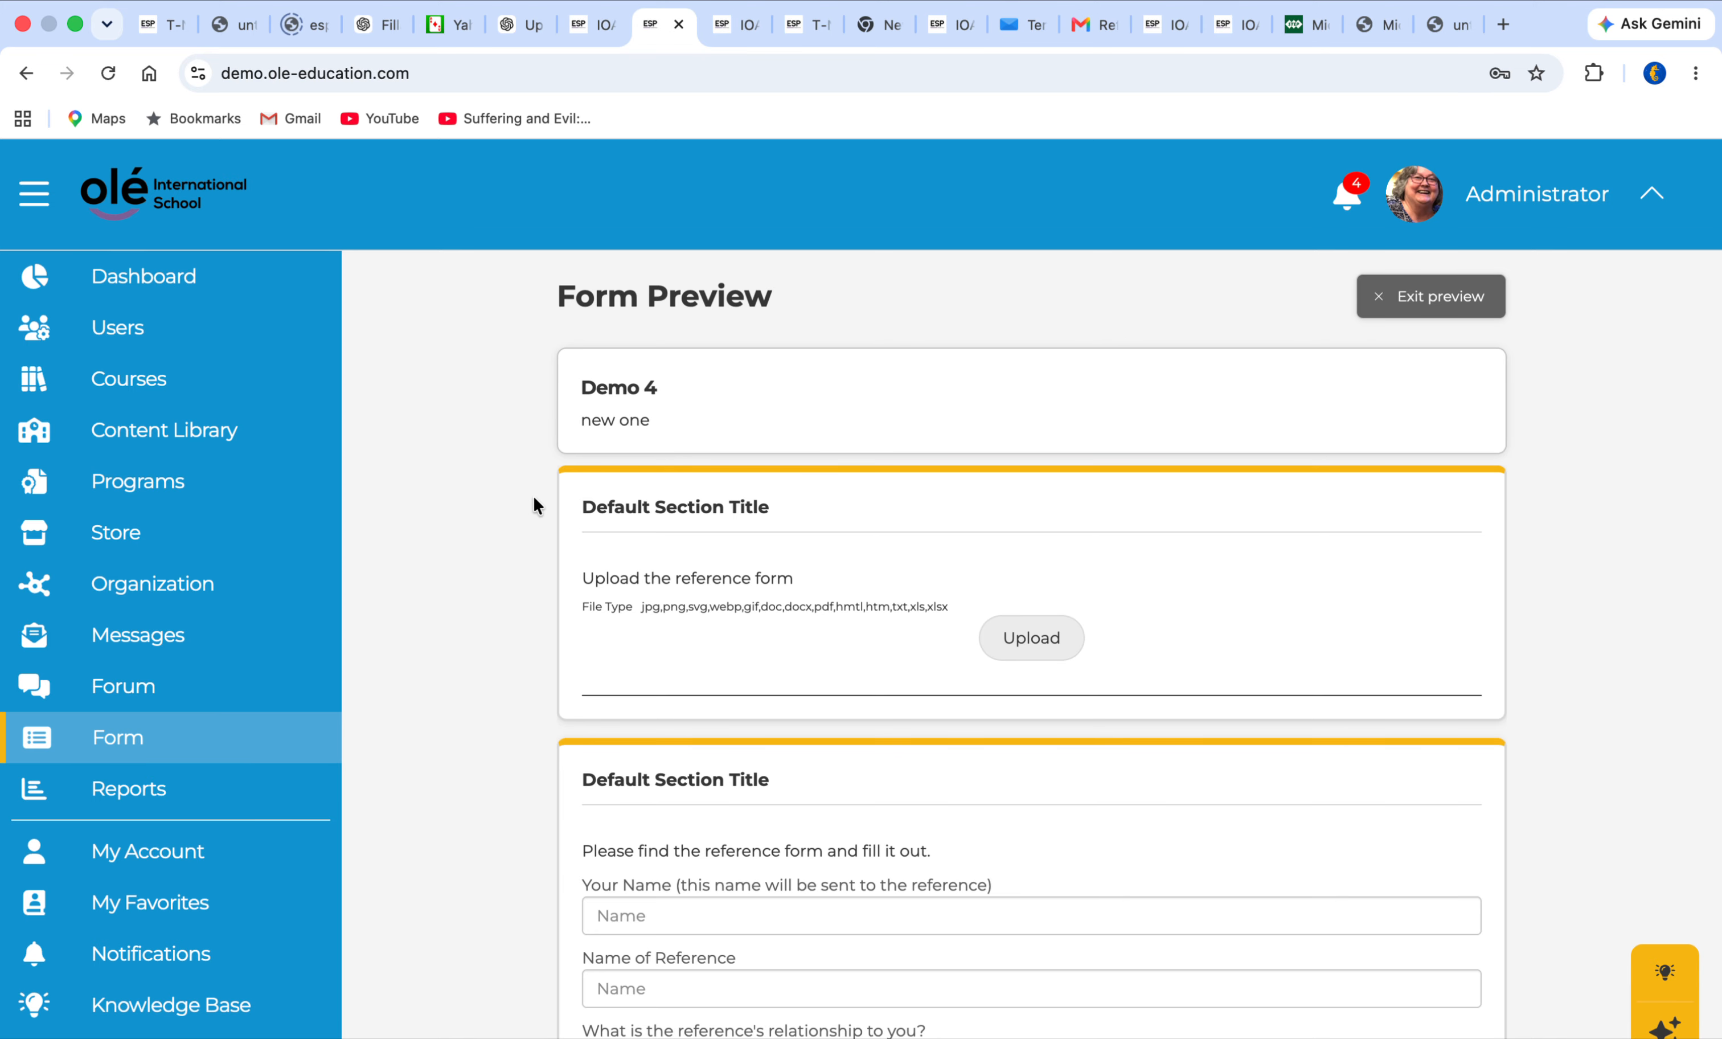
{"action": "scroll", "coordinate": [583, 613], "scroll_direction": "down", "scroll_amount": 5}
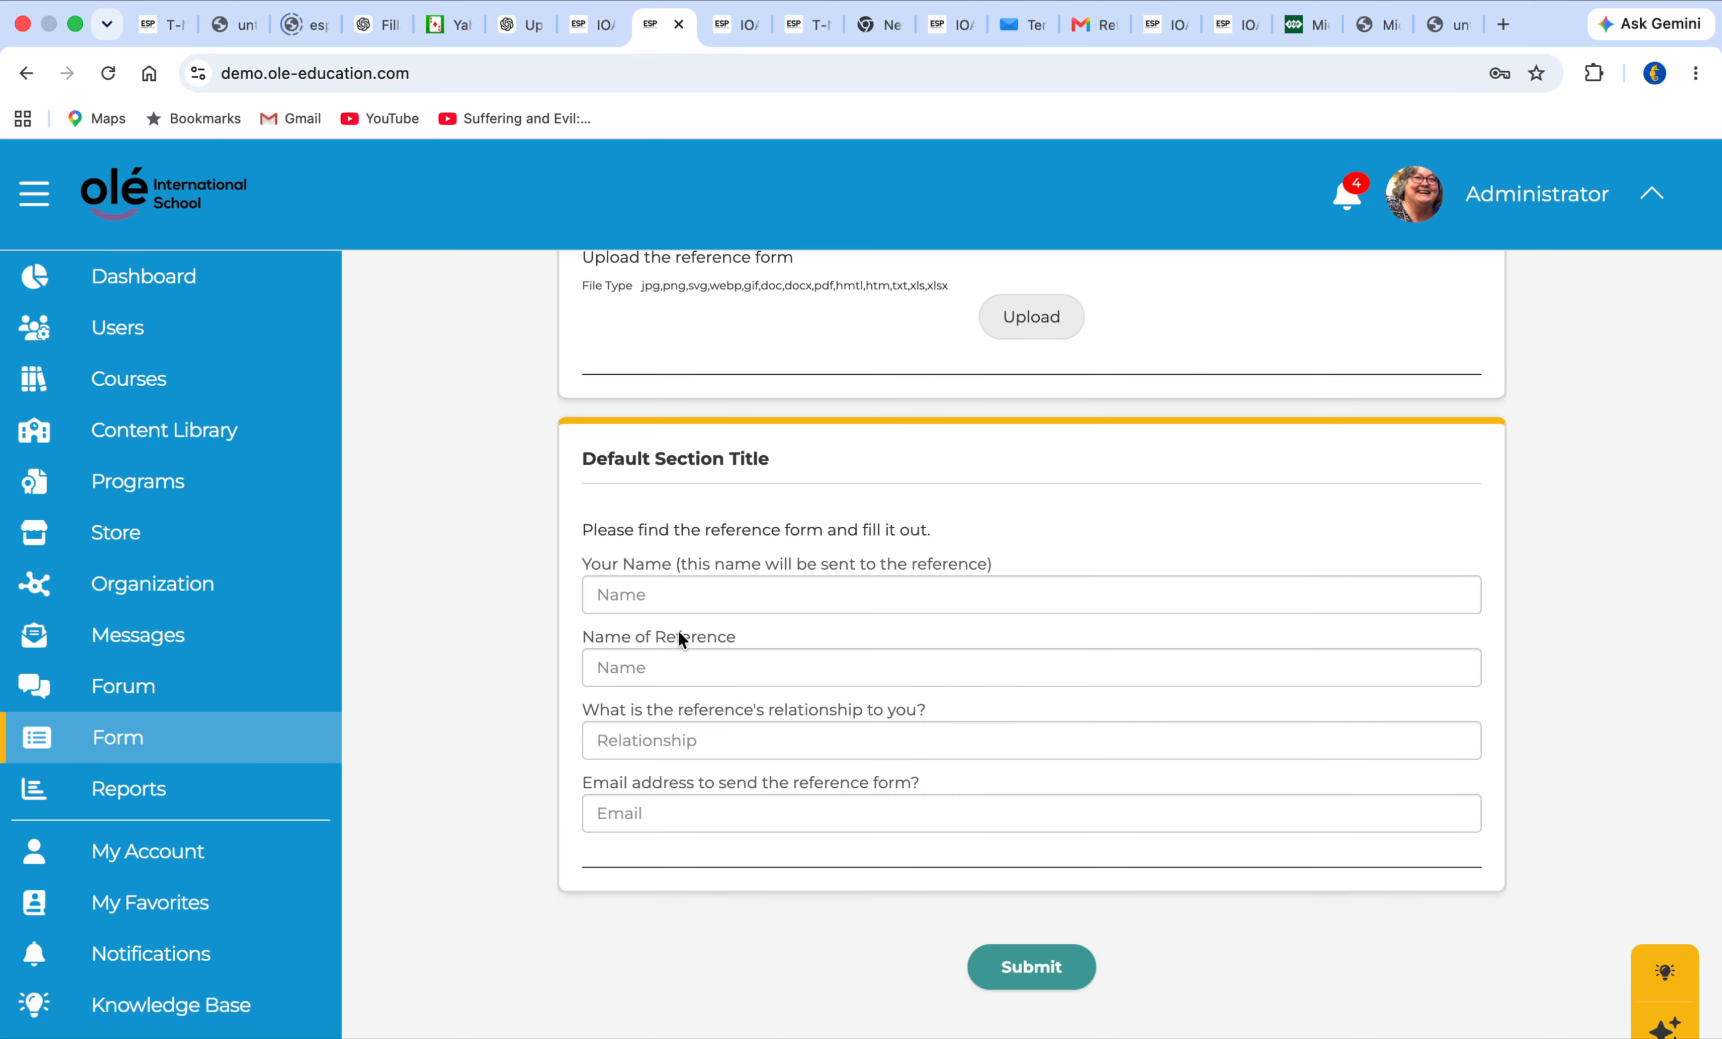
{"action": "scroll", "coordinate": [677, 608], "scroll_direction": "up", "scroll_amount": 2}
{"action": "scroll", "coordinate": [677, 611], "scroll_direction": "up", "scroll_amount": 5}
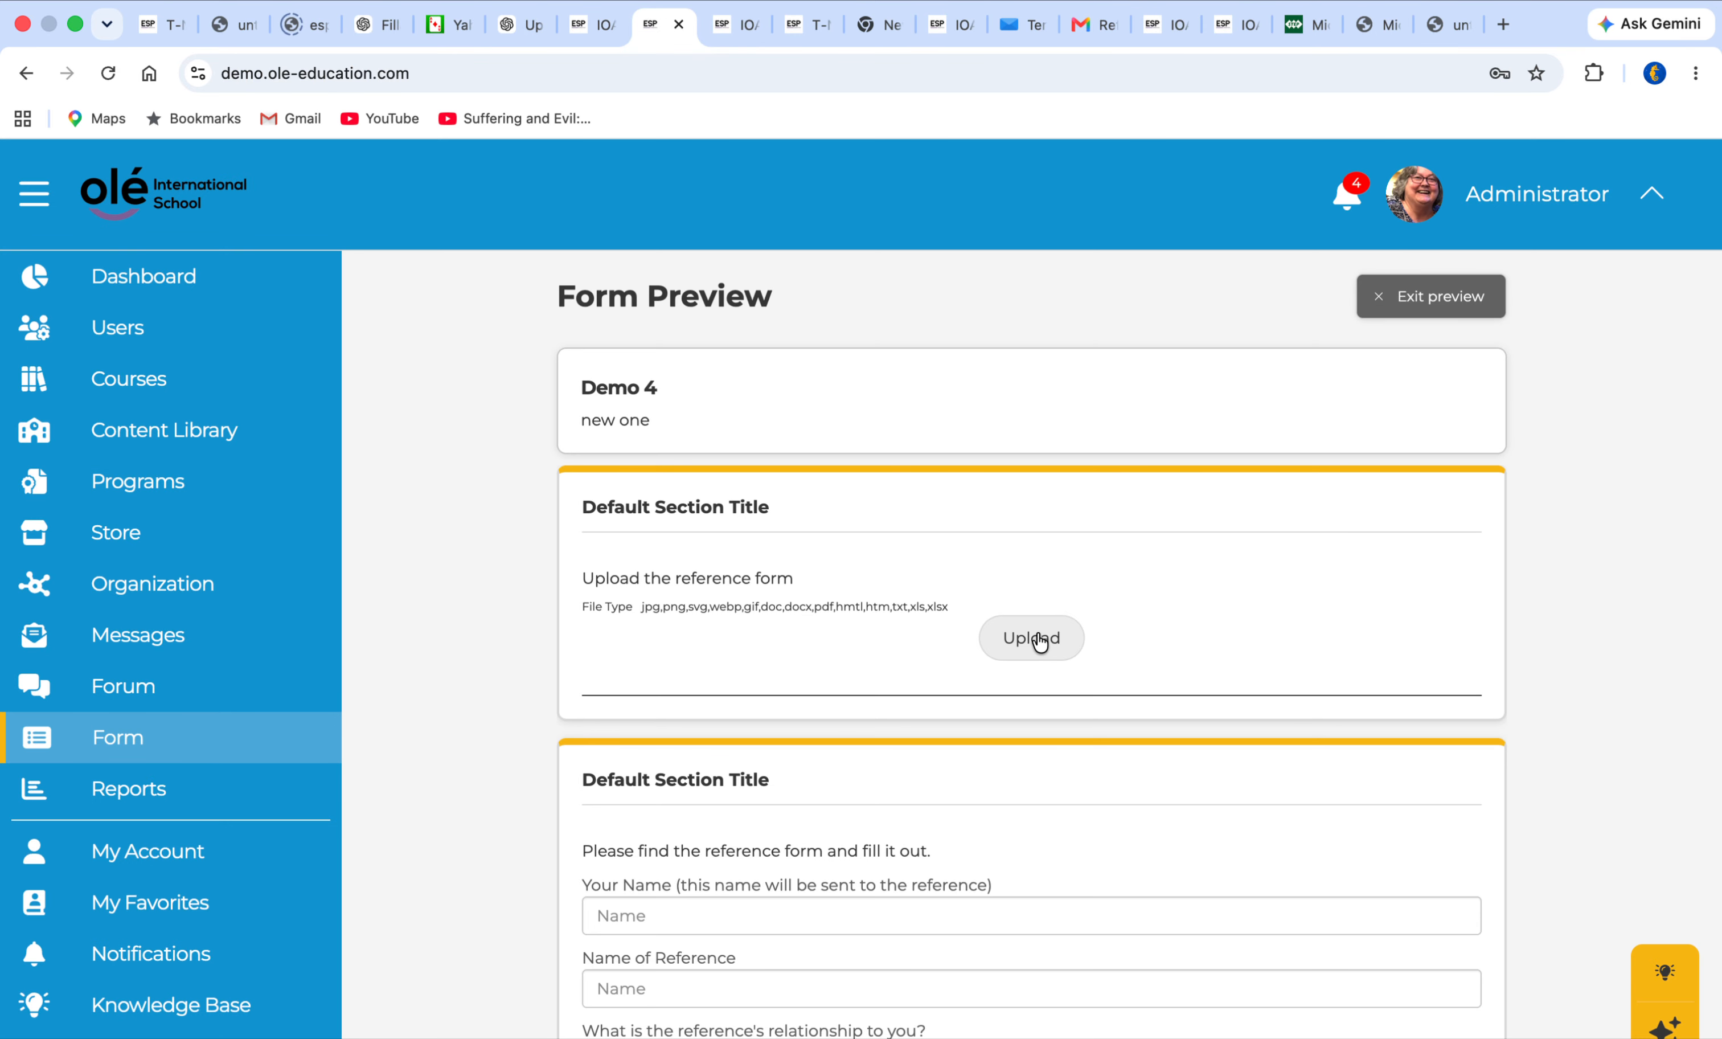
{"action": "scroll", "coordinate": [1340, 586], "scroll_direction": "down", "scroll_amount": 8}
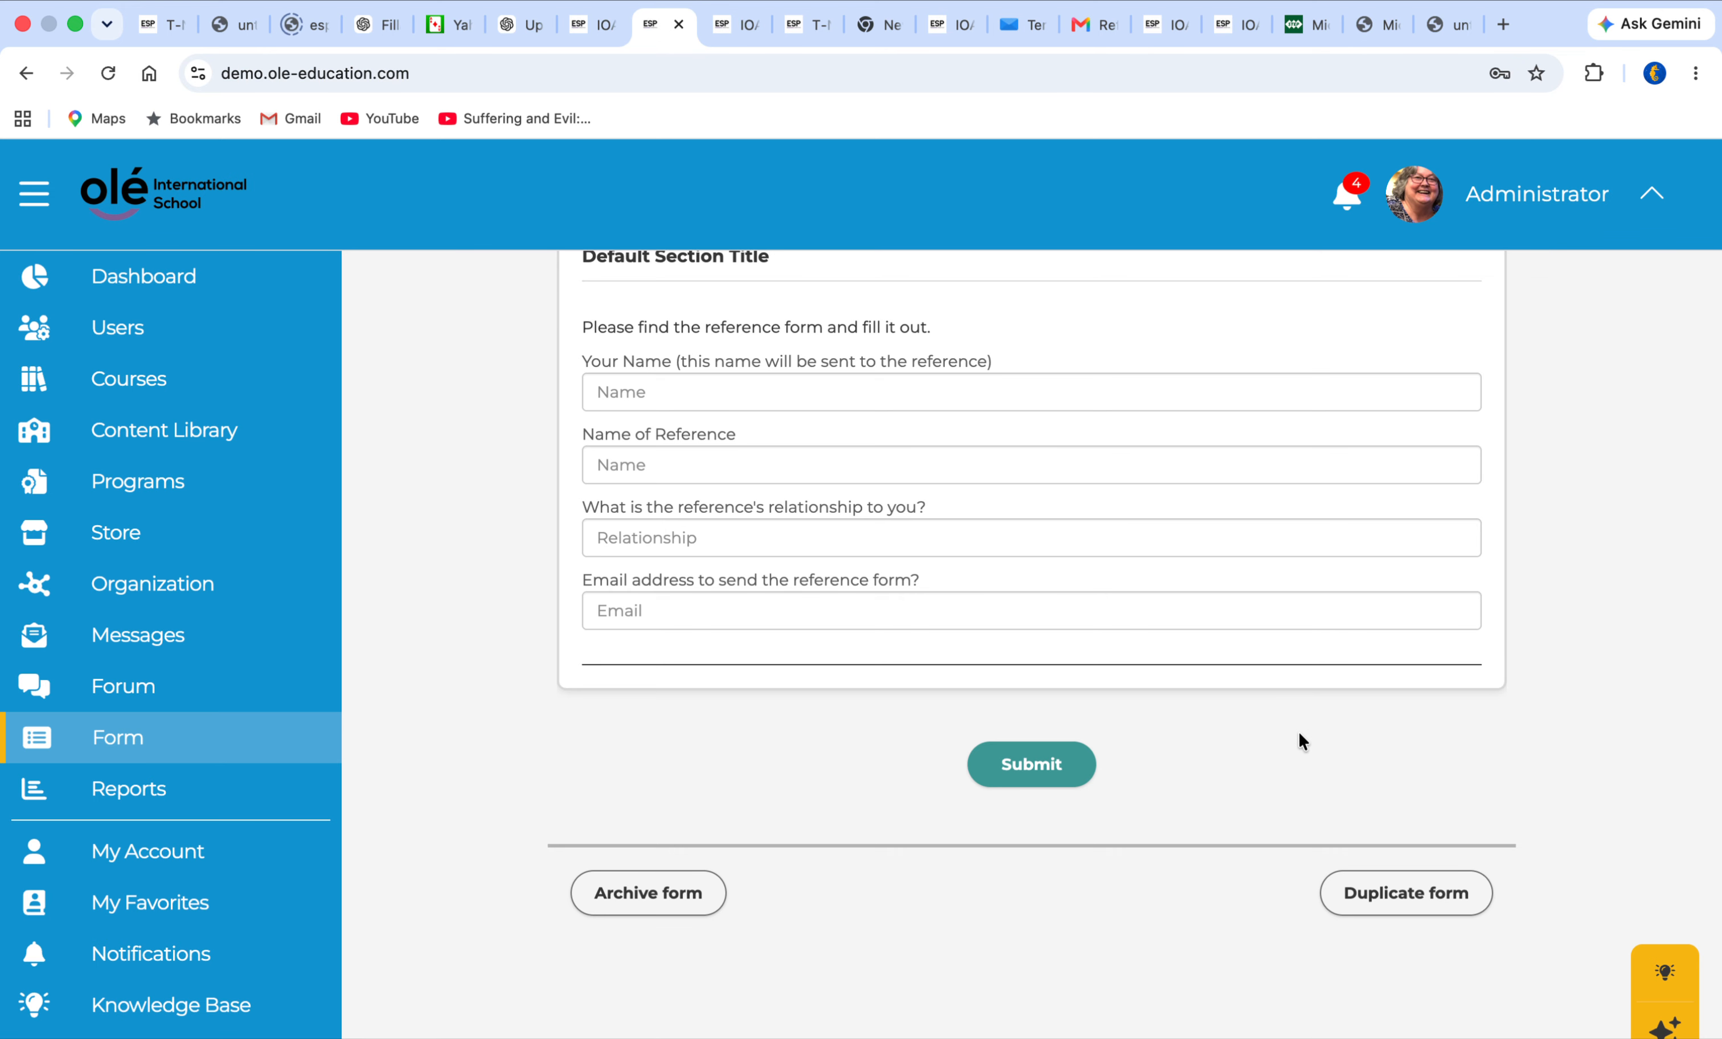
{"action": "scroll", "coordinate": [1298, 730], "scroll_direction": "up", "scroll_amount": 8}
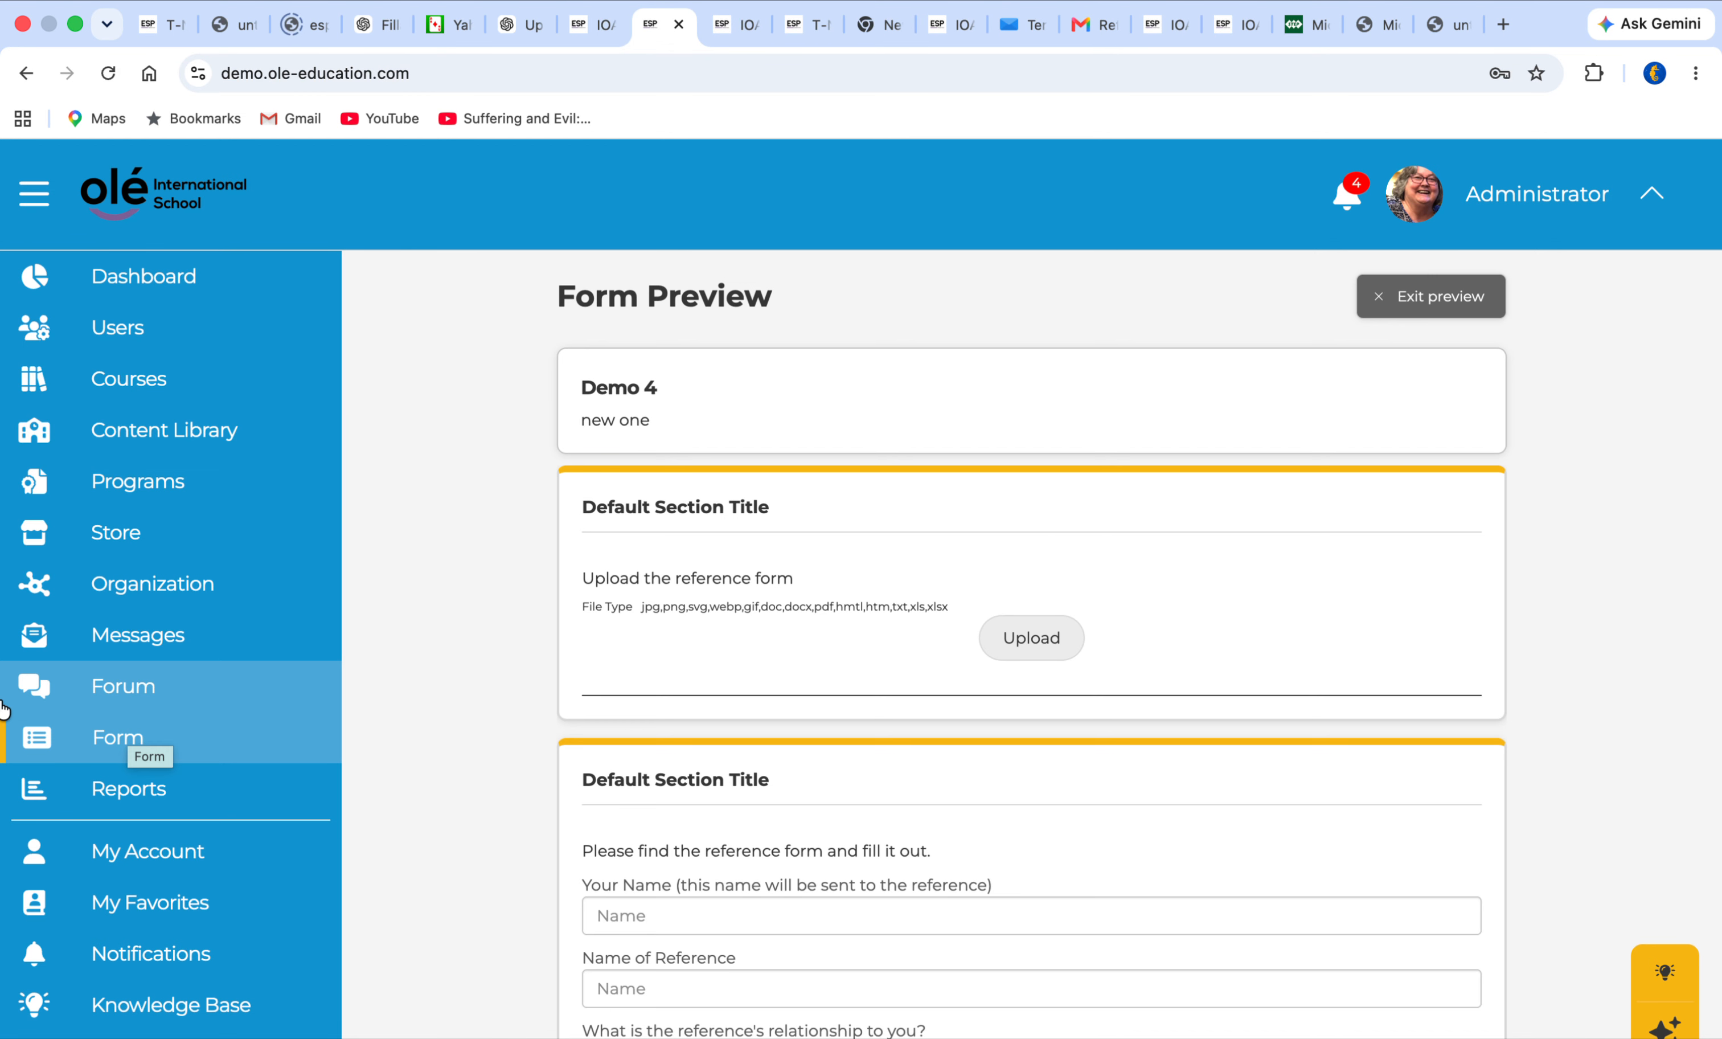
Return to the active users list and open the student records of the first listed user
{"action": "left_click", "coordinate": [82, 333]}
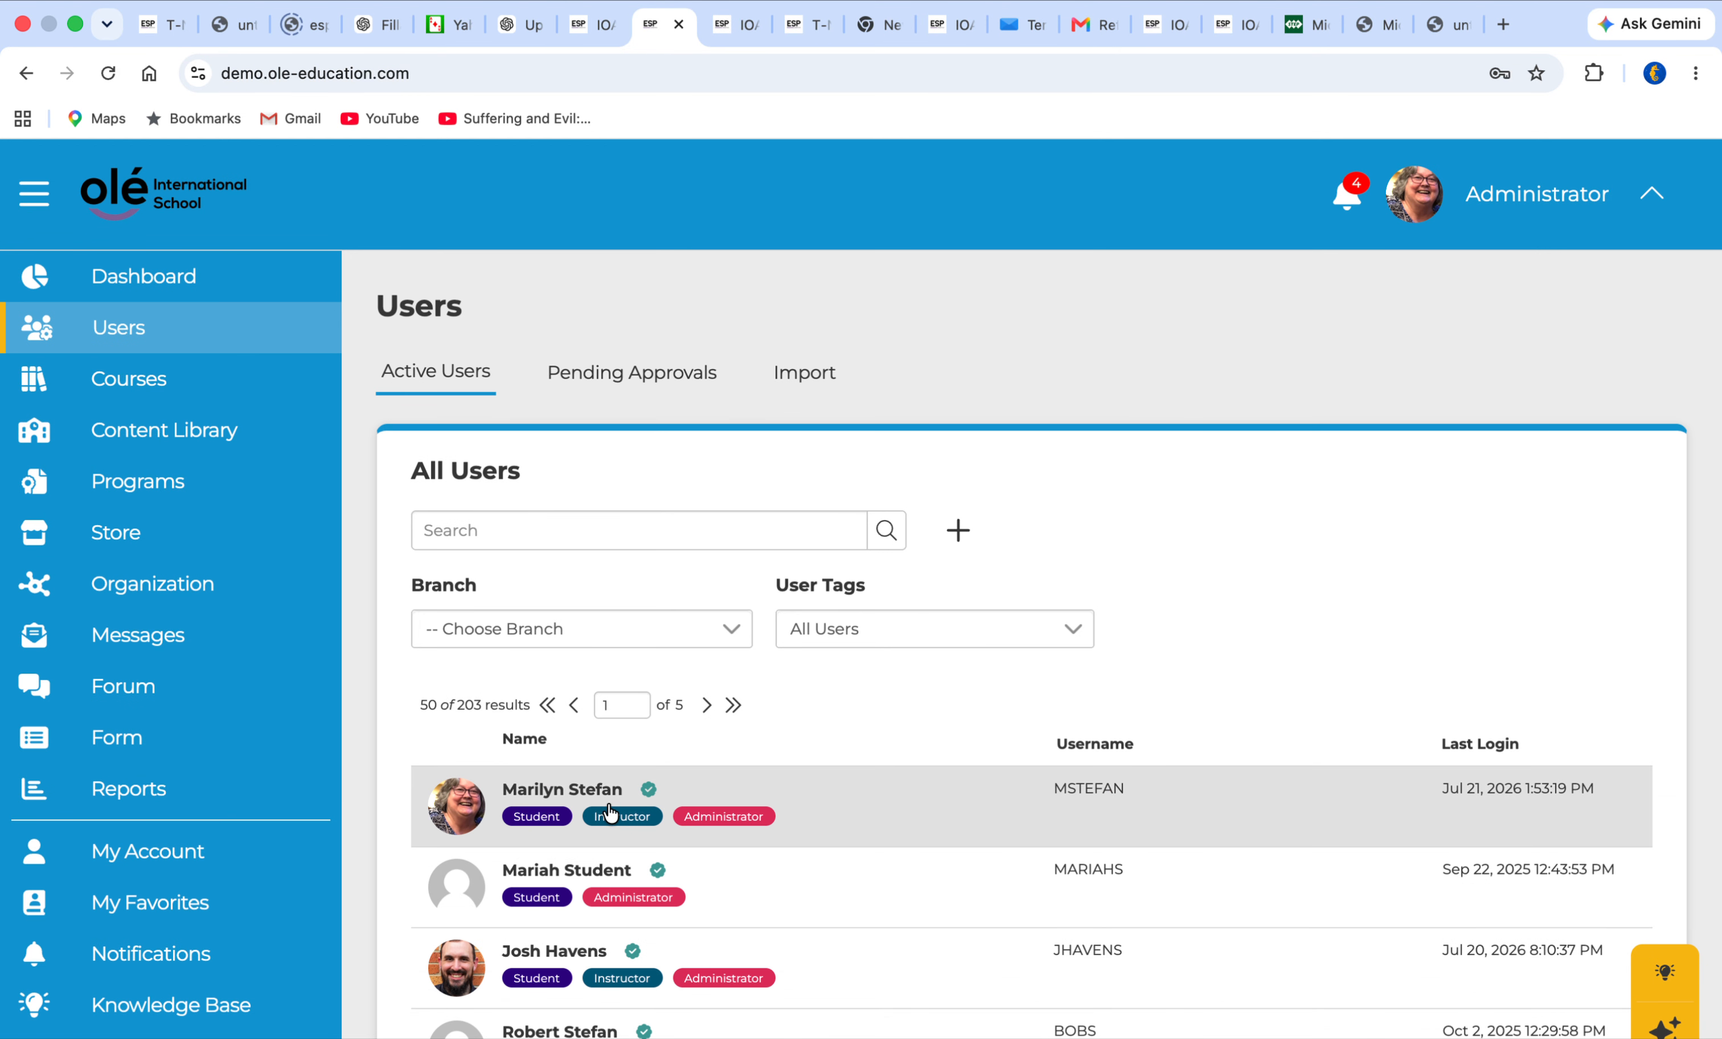
{"action": "left_click", "coordinate": [607, 798]}
{"action": "scroll", "coordinate": [693, 933], "scroll_direction": "down", "scroll_amount": 5}
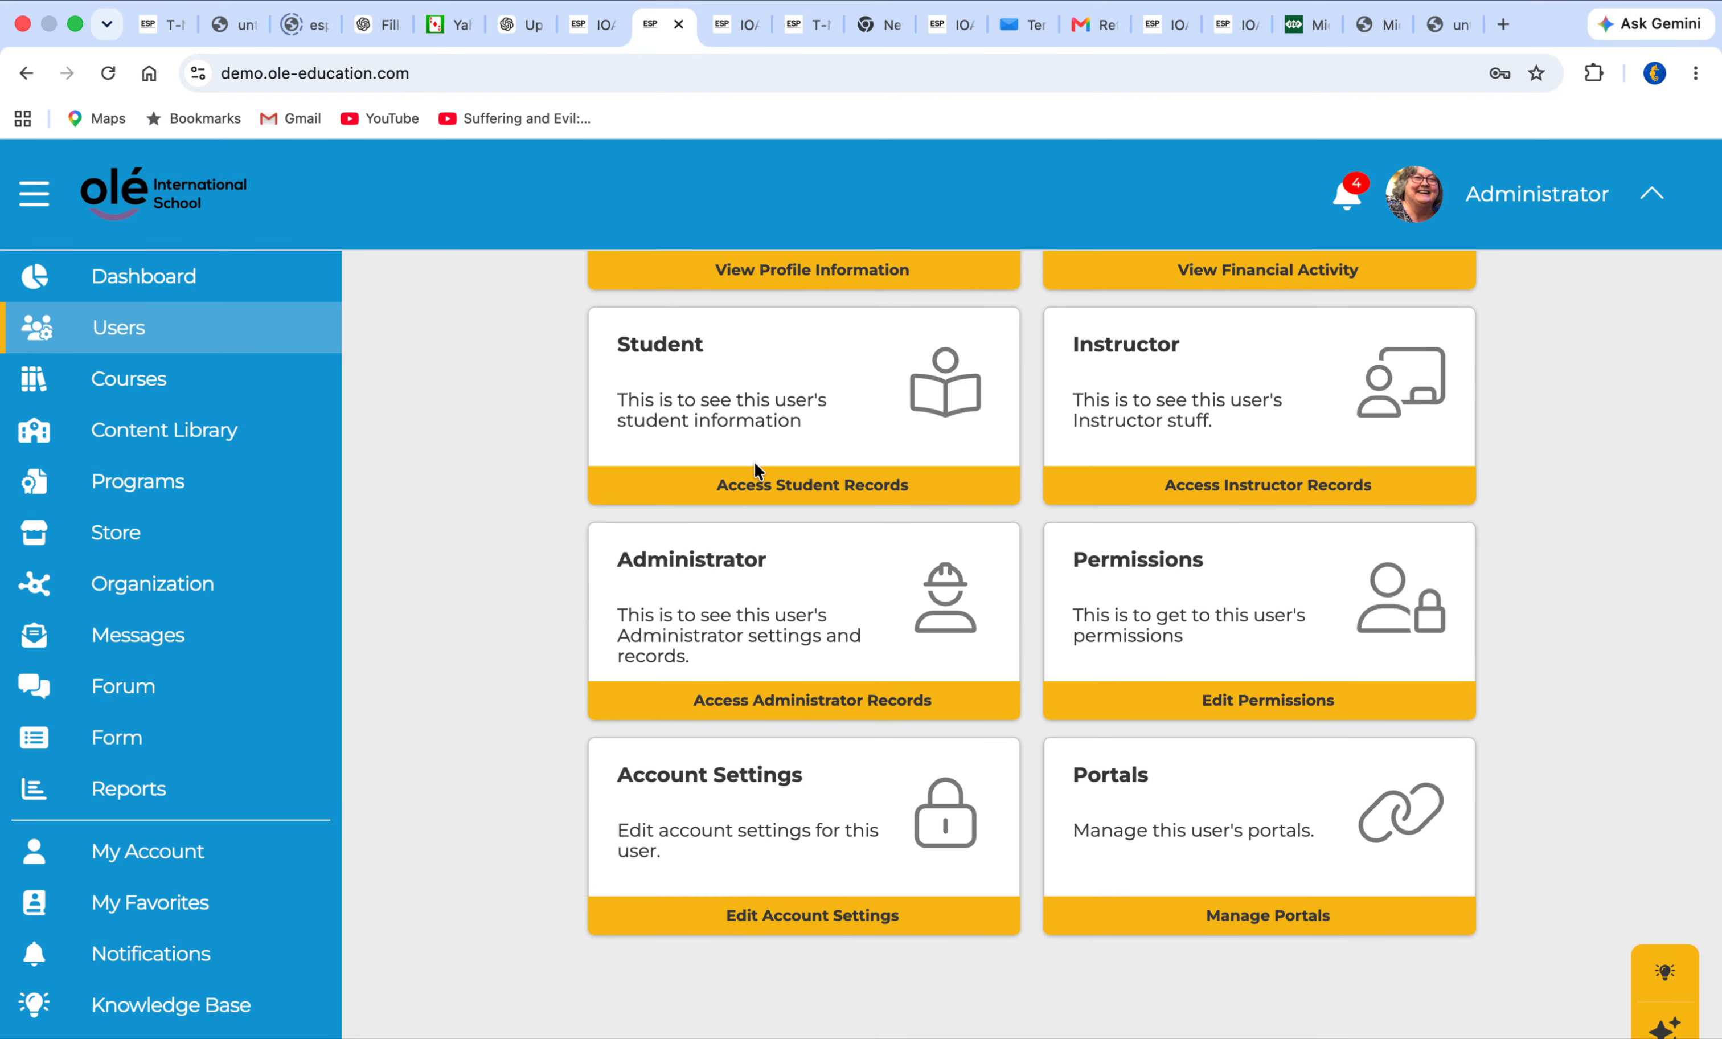
{"action": "left_click", "coordinate": [763, 484]}
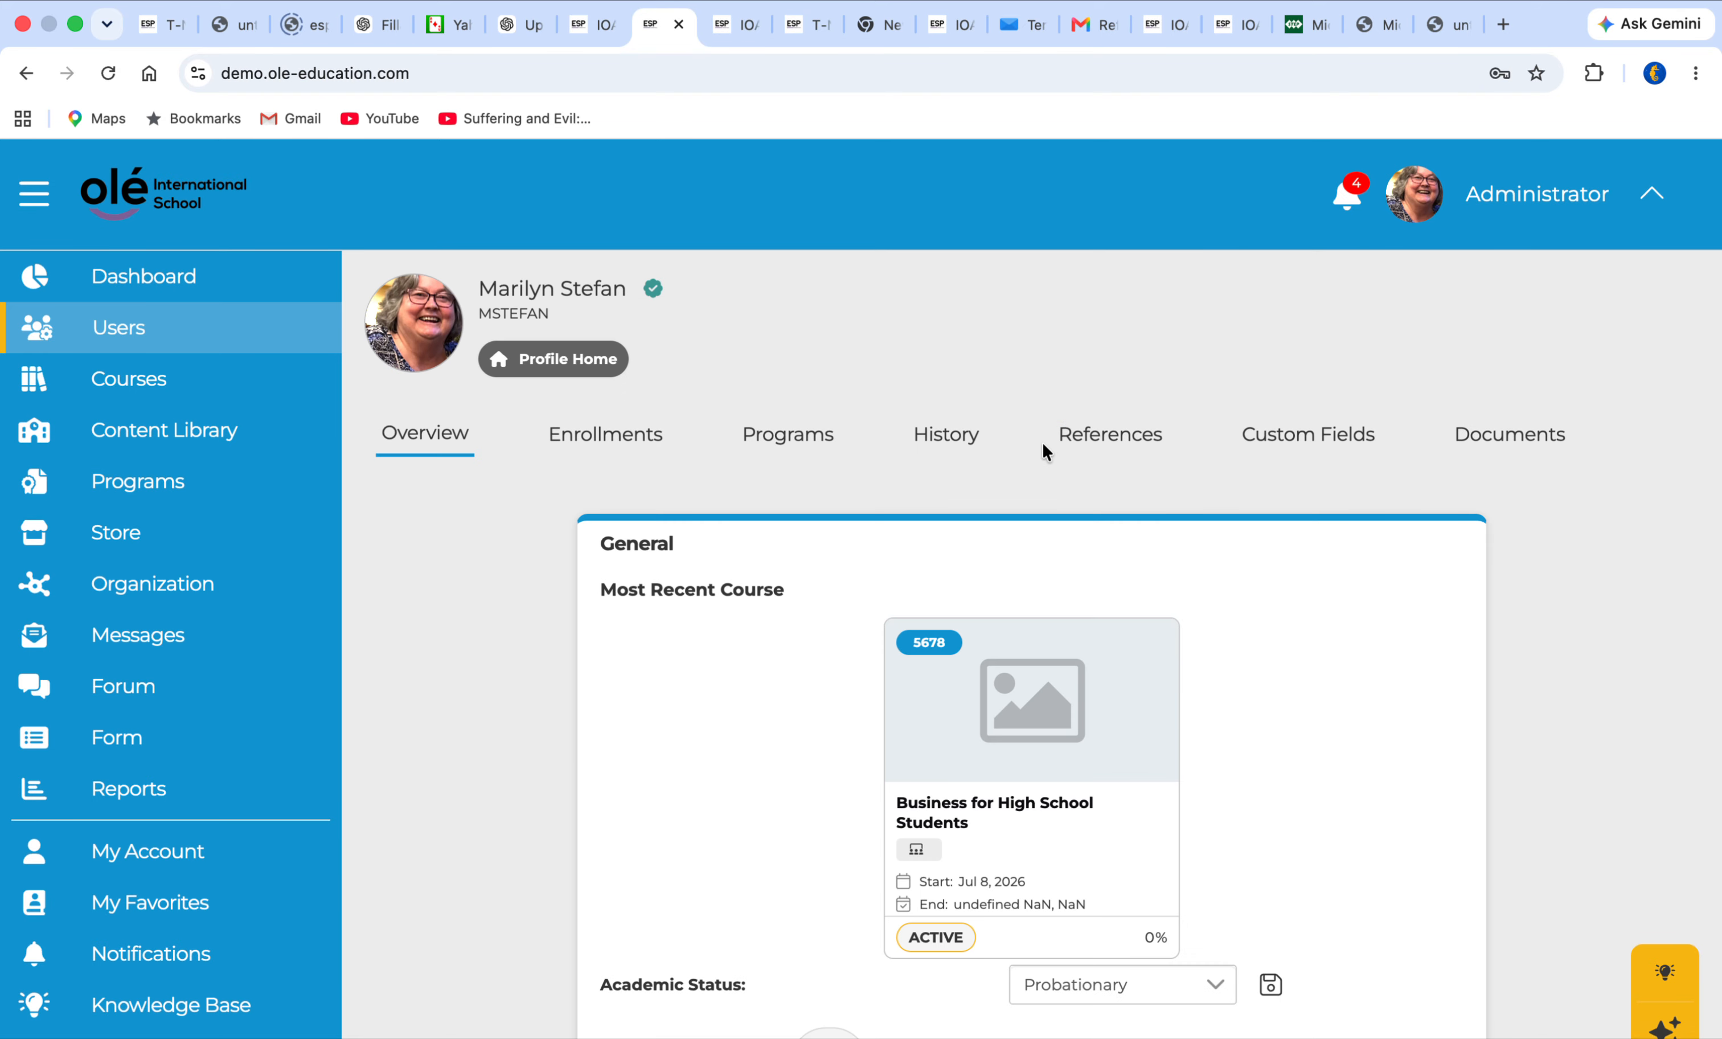